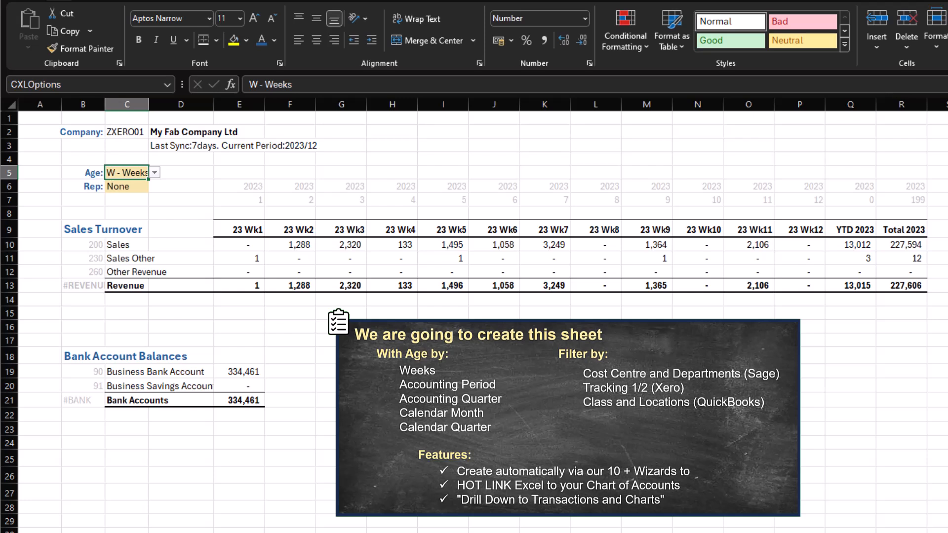
# Set the finished report's Age to A - Accounting Periods and filter Rep by the first named sales rep.
pyautogui.click(154, 173)
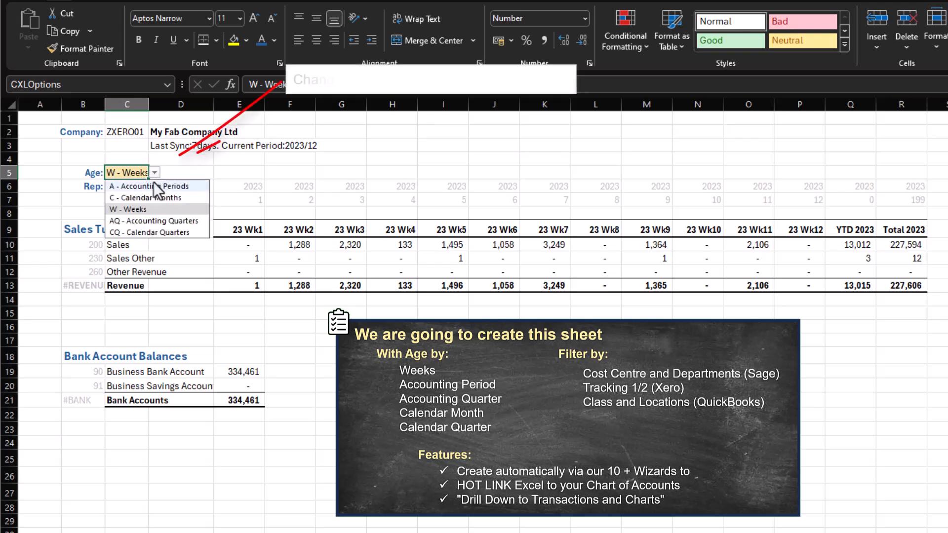
pyautogui.click(157, 186)
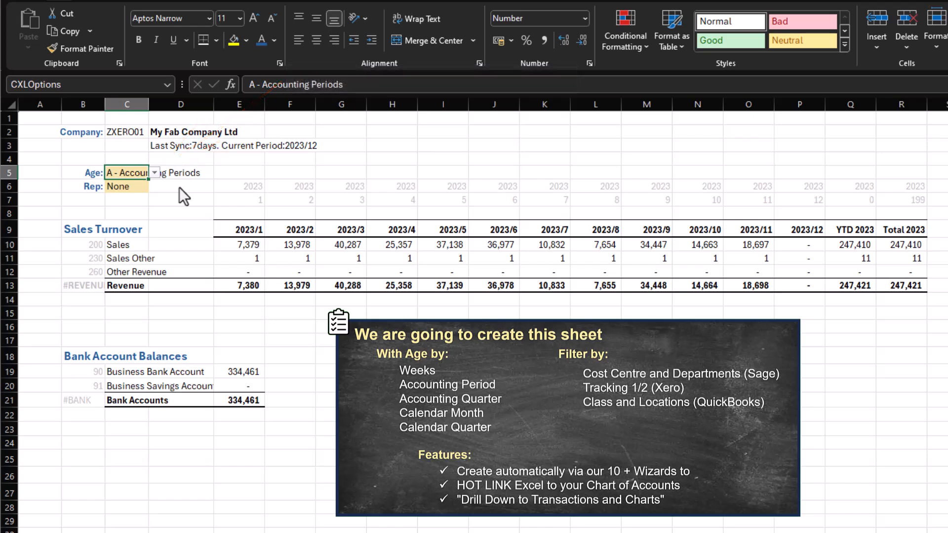
pyautogui.click(130, 187)
pyautogui.click(154, 186)
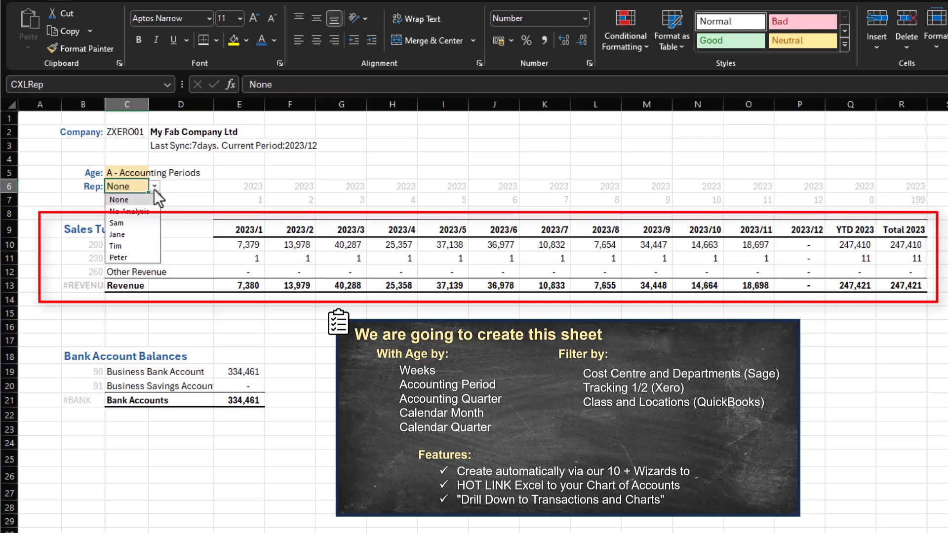
pyautogui.click(143, 223)
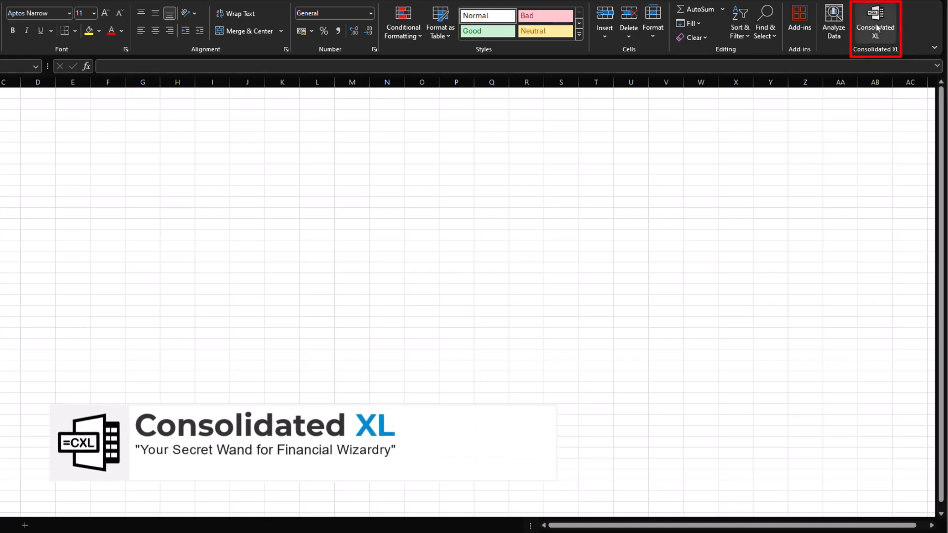
# Open the Consolidated XL add-in and view the actions available for connected company COMT01.
pyautogui.click(877, 28)
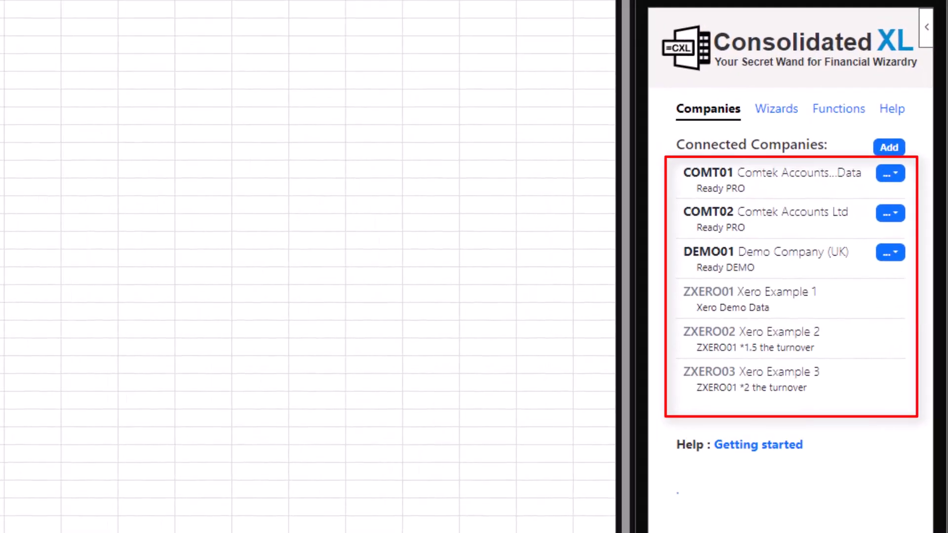
pyautogui.click(889, 176)
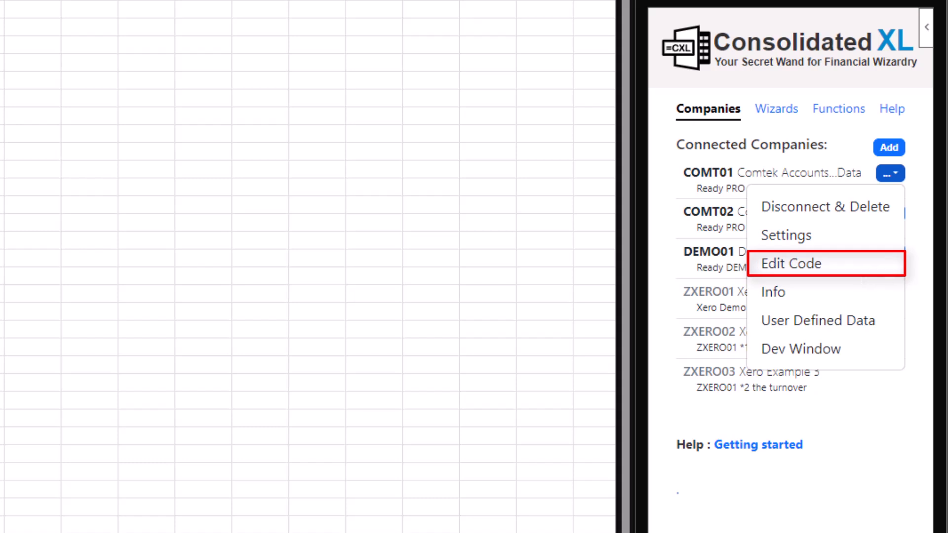
pyautogui.click(925, 353)
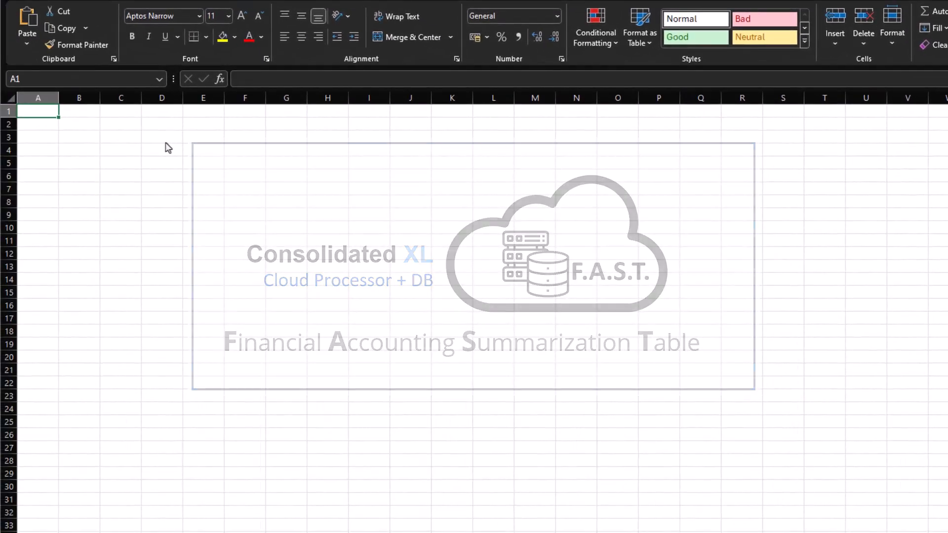
# Enter the label Company in cell B2 and make it bold and centred.
pyautogui.click(79, 124)
pyautogui.write('Comp')
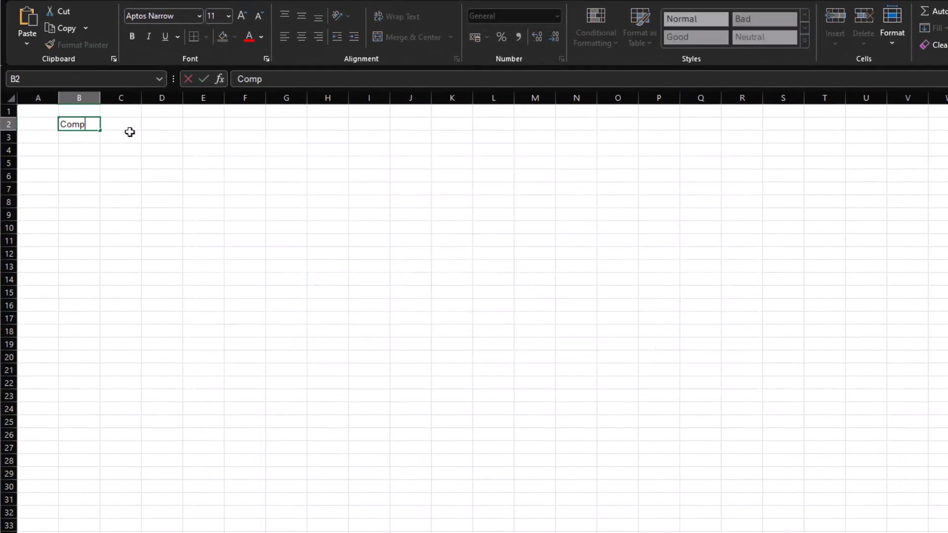
pyautogui.write('any')
pyautogui.press('Tab')
pyautogui.press('Left')
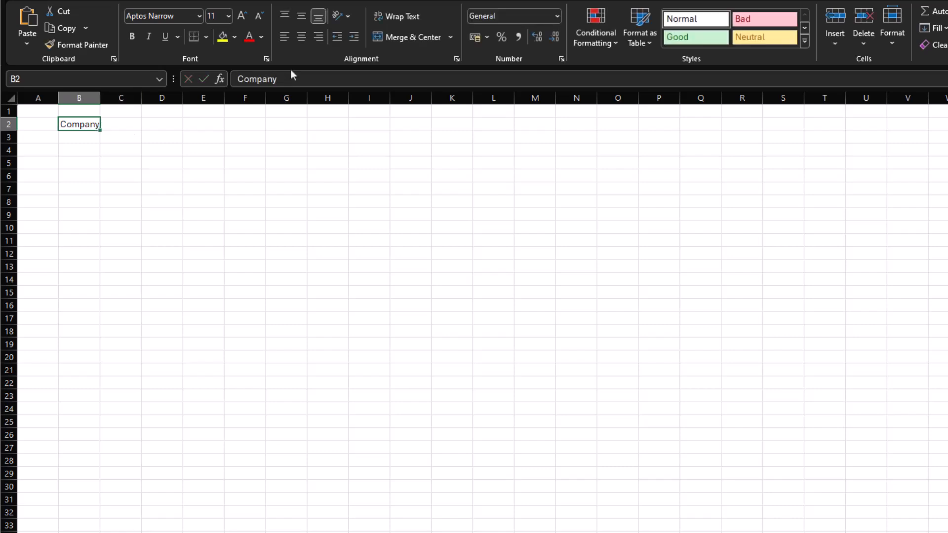
pyautogui.click(132, 37)
pyautogui.click(302, 37)
# Enter the company code ZXERO01 in cell C2, beside the Company label.
pyautogui.moveTo(226, 153); pyautogui.dragTo(210, 144)
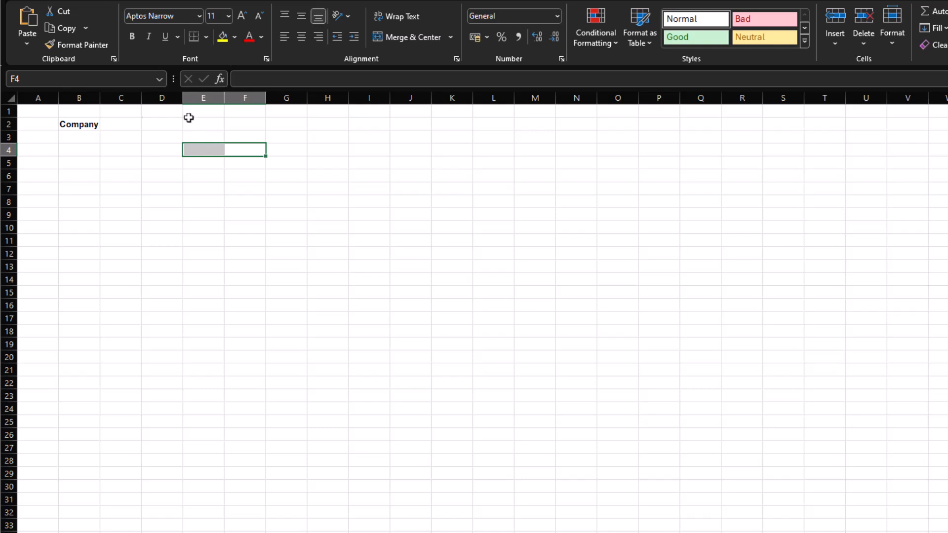
pyautogui.press('Up')
pyautogui.press('Up')
pyautogui.press('Left')
pyautogui.press('Left')
pyautogui.press('Left')
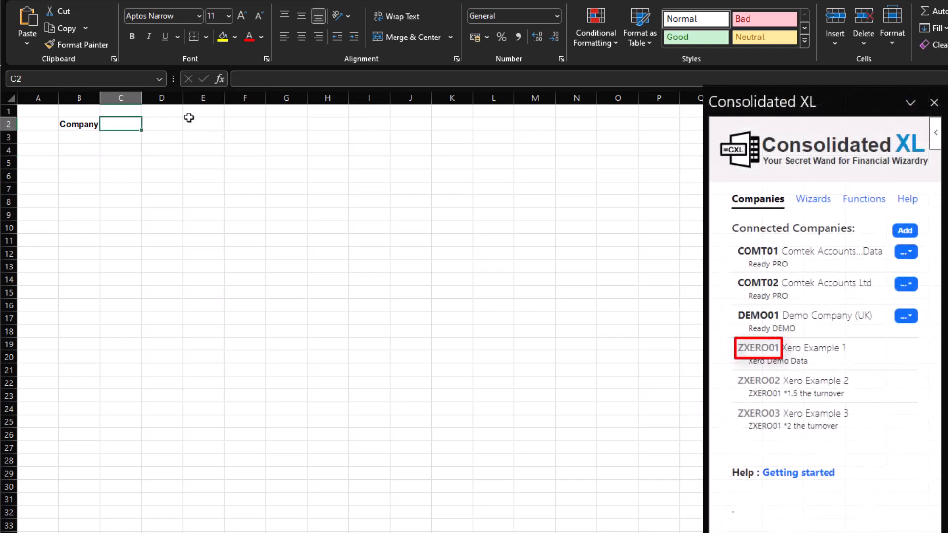
pyautogui.write('ZXERO)1')
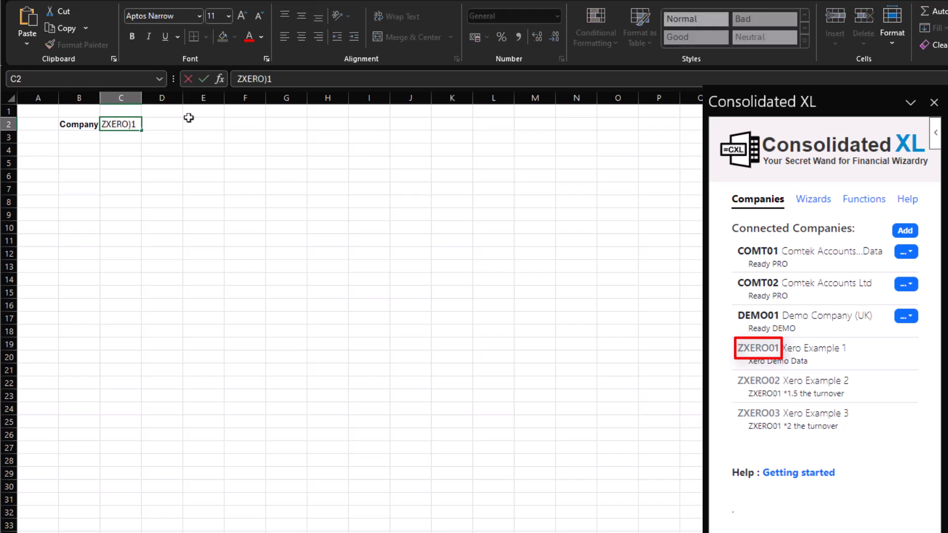
pyautogui.press('BackSpace')
pyautogui.press('BackSpace')
pyautogui.write('01')
pyautogui.click(165, 127)
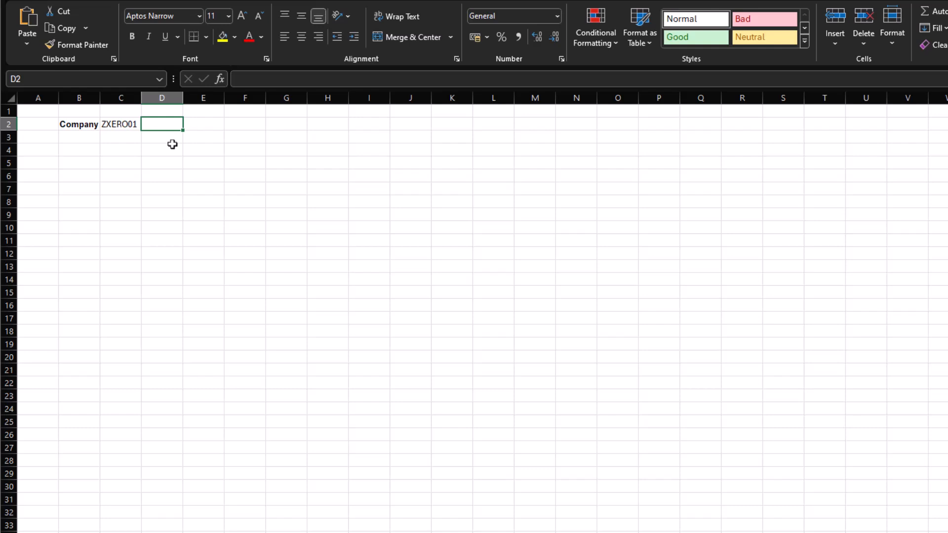
# Name the company code cell C2 as CXLComp.
pyautogui.click(130, 124)
pyautogui.click(100, 78)
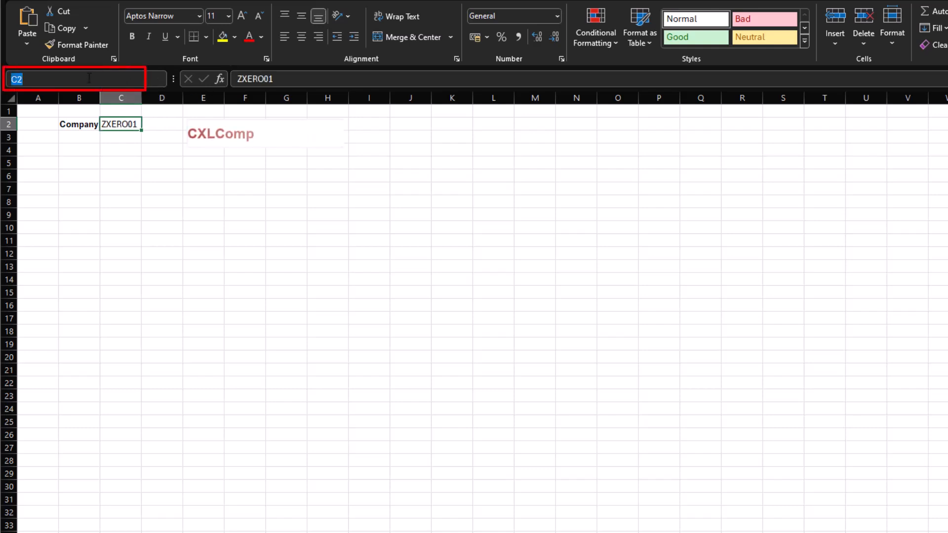
pyautogui.write('CXLComp')
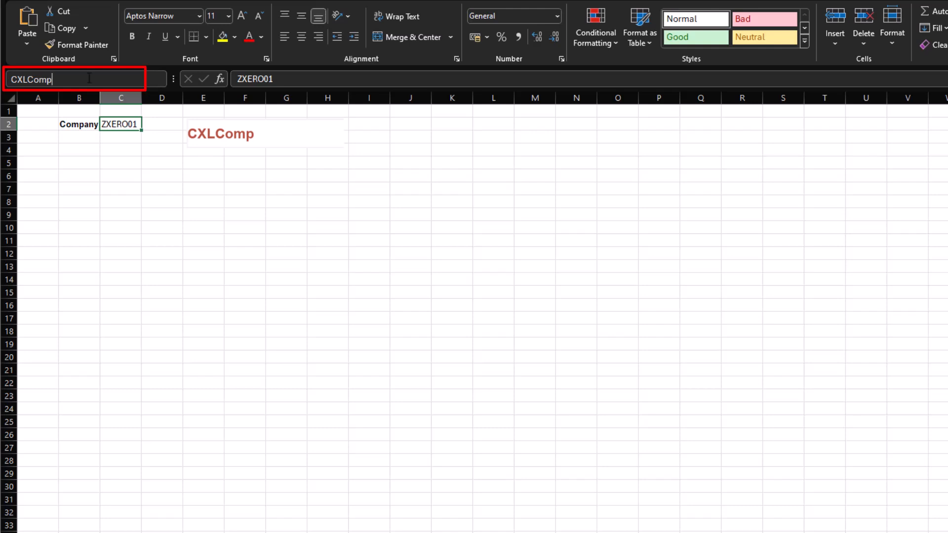
pyautogui.press('Return')
pyautogui.click(150, 125)
pyautogui.click(132, 125)
# Enter the formula =CXL.GETCOMPANYNAME(CXLComp) in cell D2 to retrieve the company name.
pyautogui.click(156, 125)
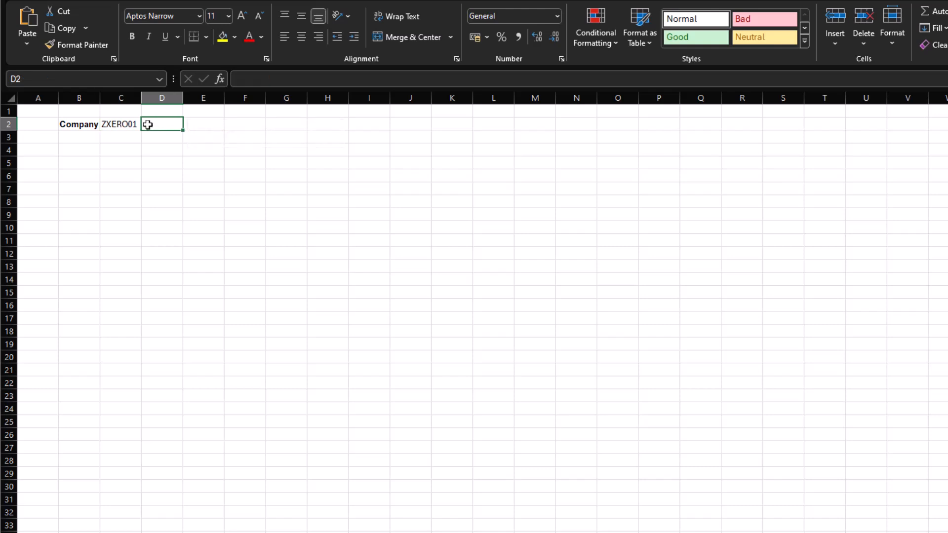
pyautogui.write('=')
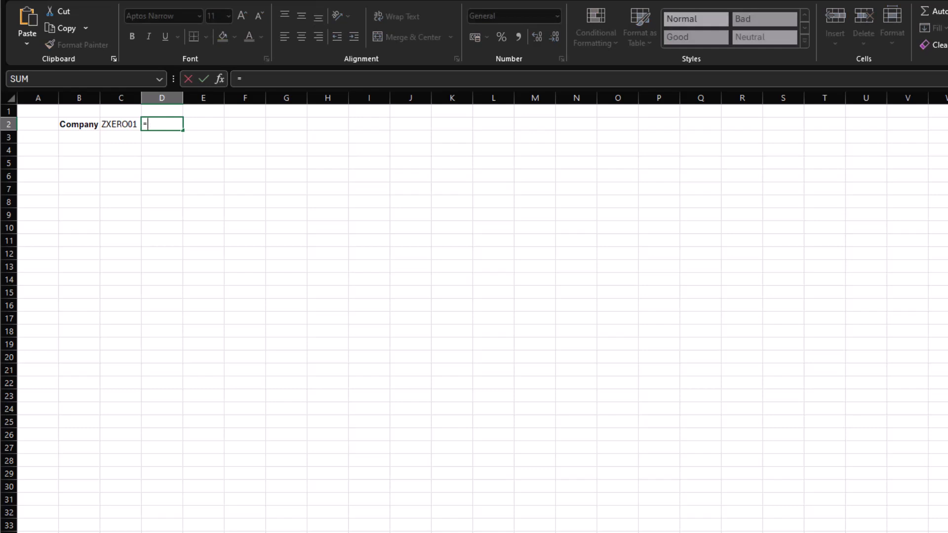
pyautogui.write('cxl')
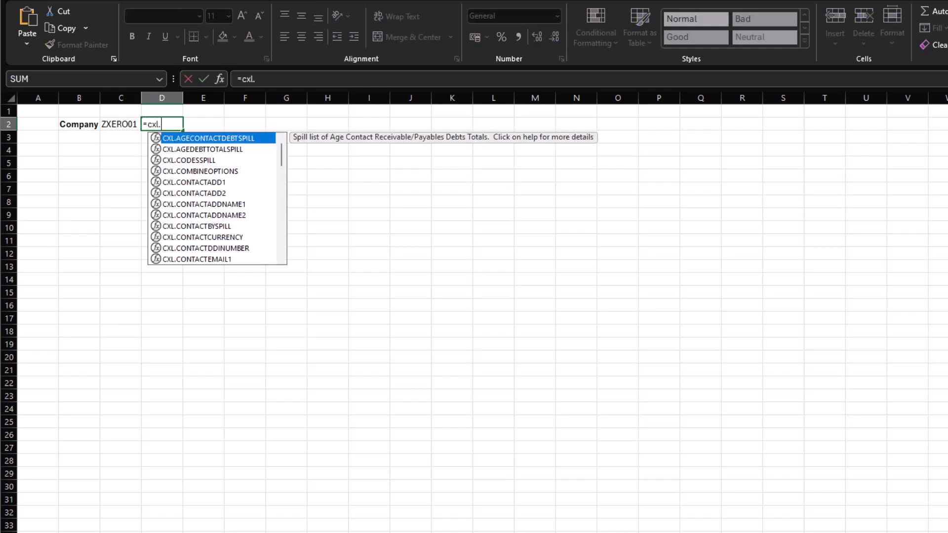
pyautogui.write('.')
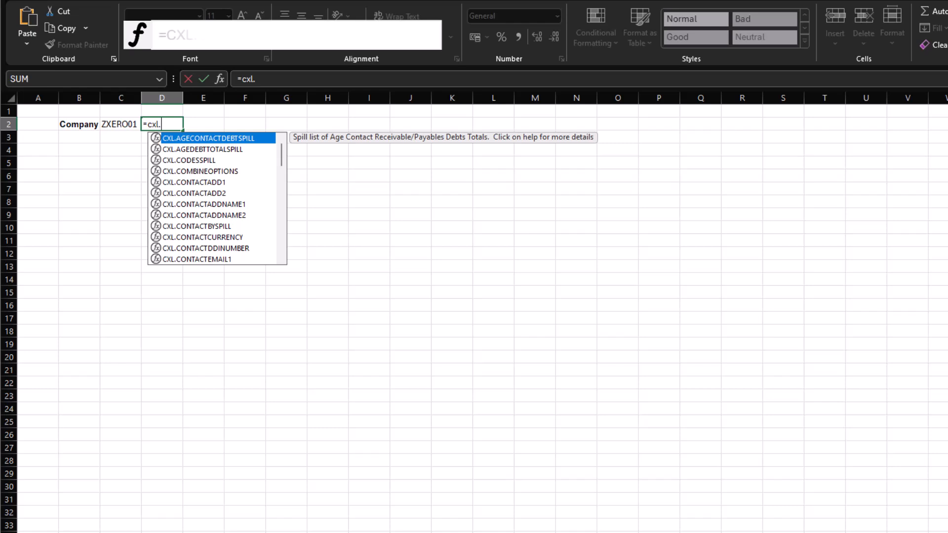
pyautogui.write('getco')
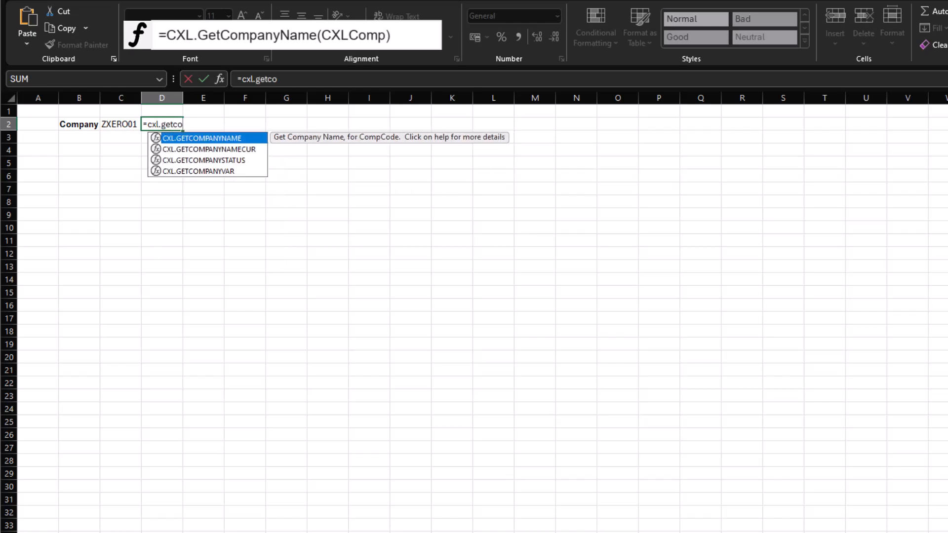
pyautogui.press('Tab')
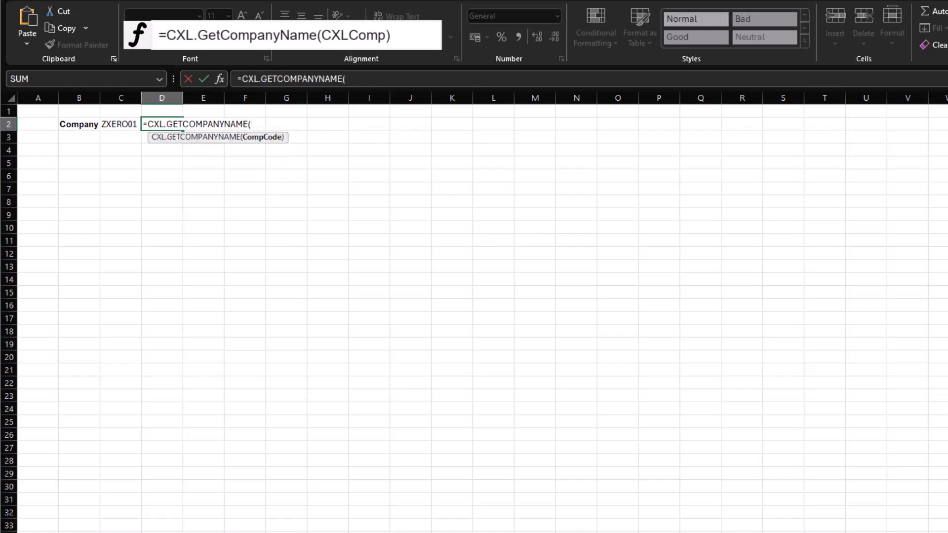
pyautogui.press('Left')
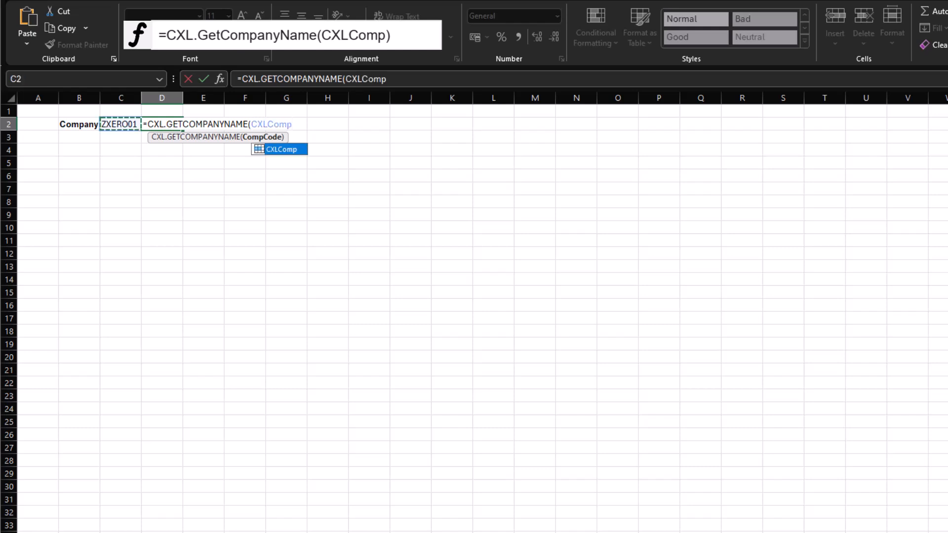
pyautogui.write(')')
pyautogui.press('Return')
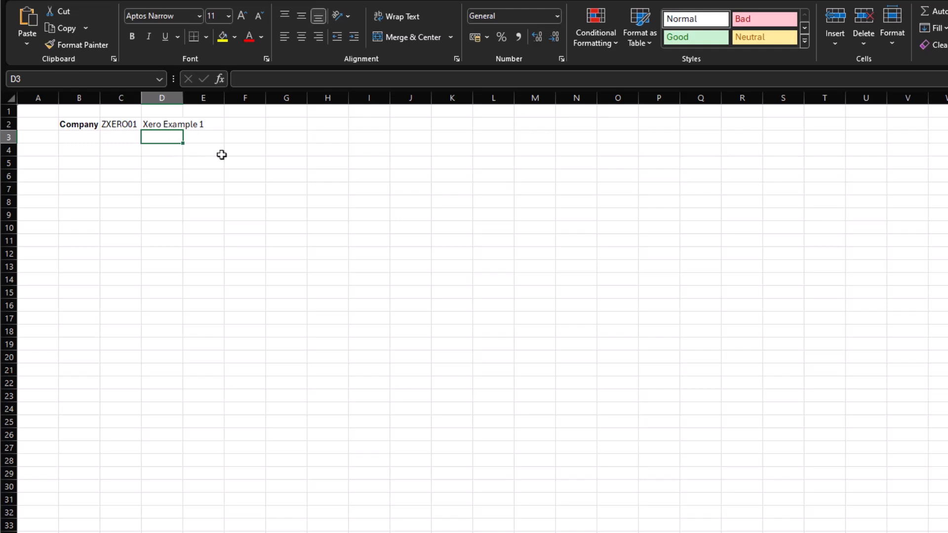
# Enter the formula =CXL.GETCOMPANYSTATUS(CXLComp) in cell D3 to retrieve the sync status and current period.
pyautogui.write('=')
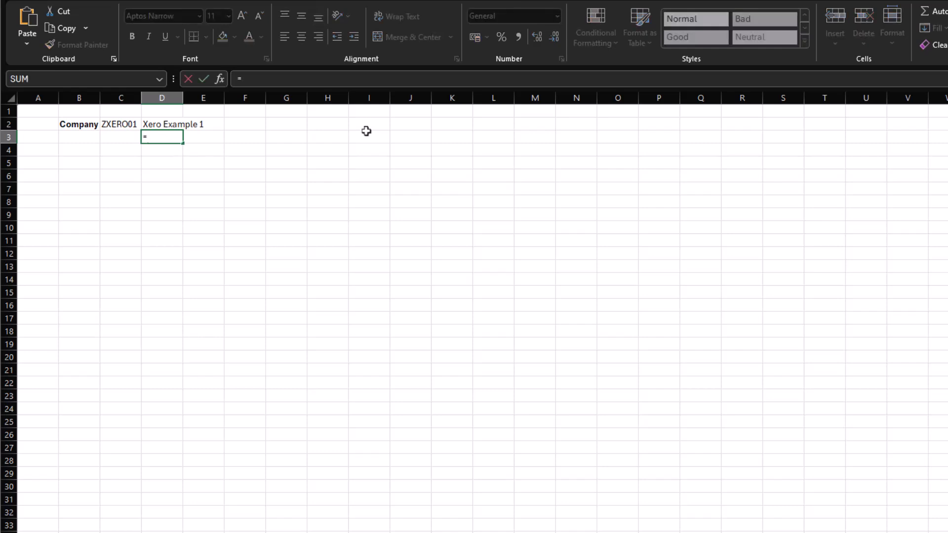
pyautogui.write('cxl.get')
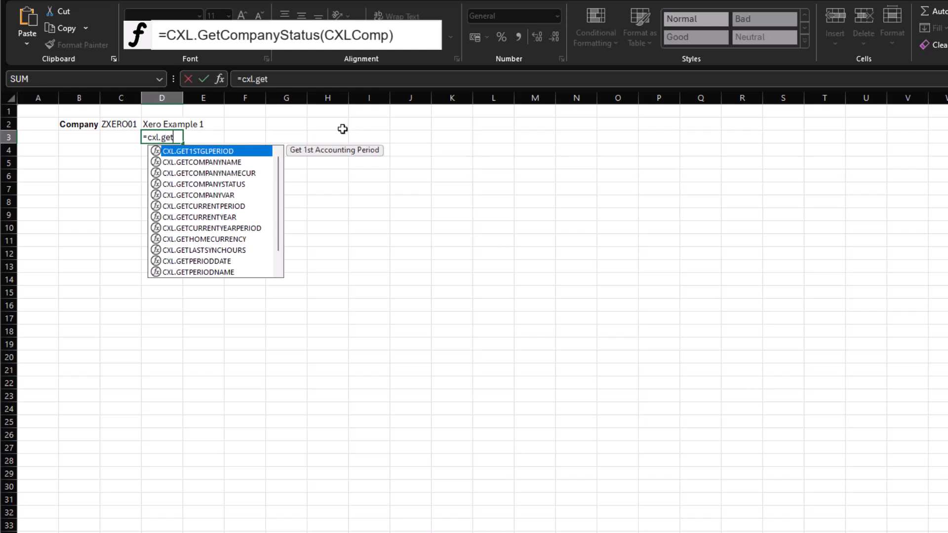
pyautogui.write('com')
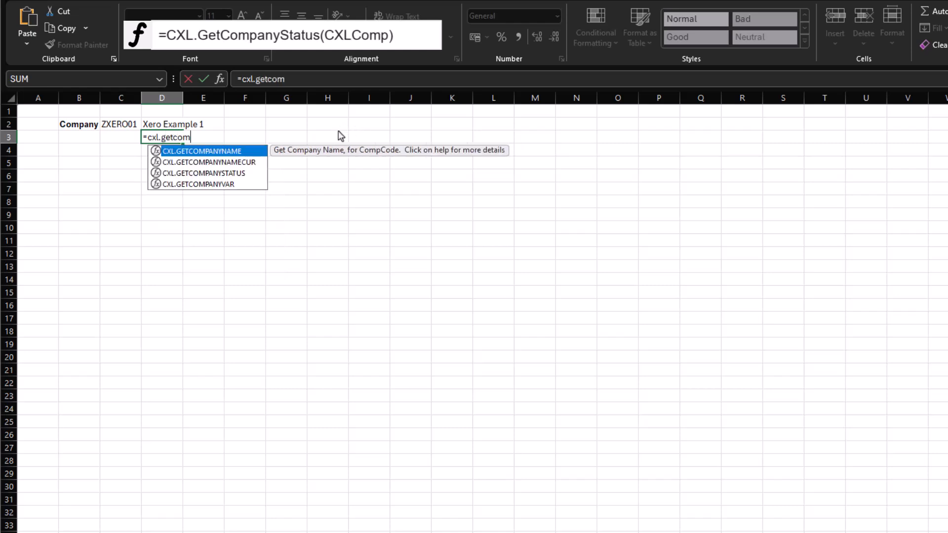
pyautogui.press('Down')
pyautogui.press('Down')
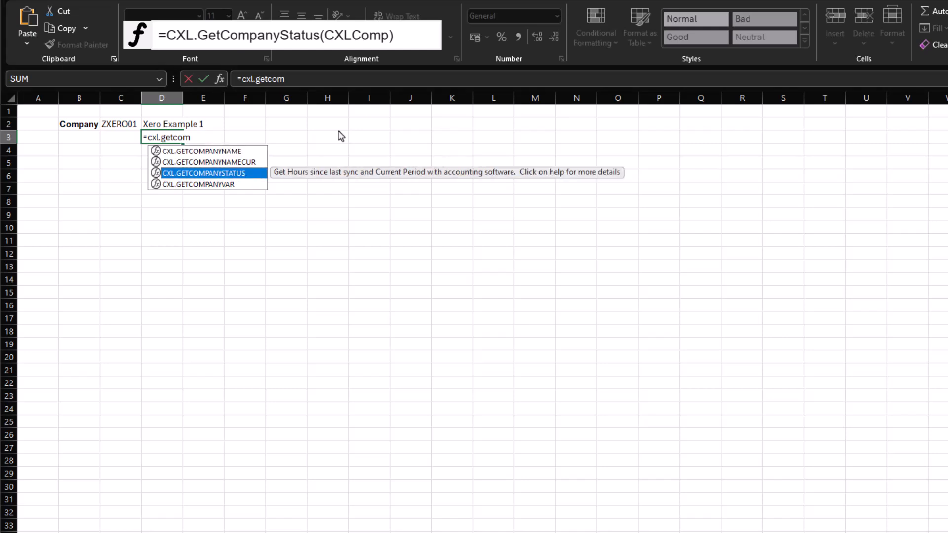
pyautogui.doubleClick(231, 173)
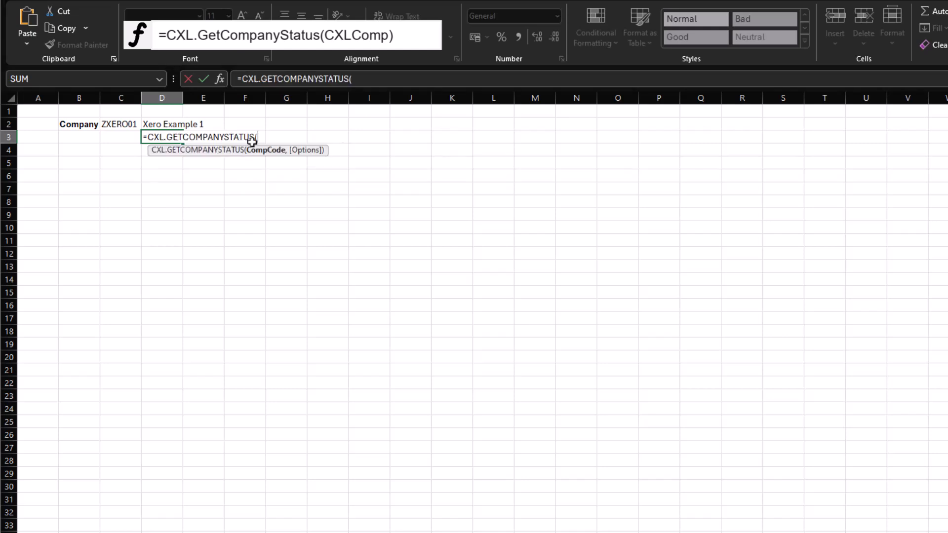
pyautogui.click(117, 125)
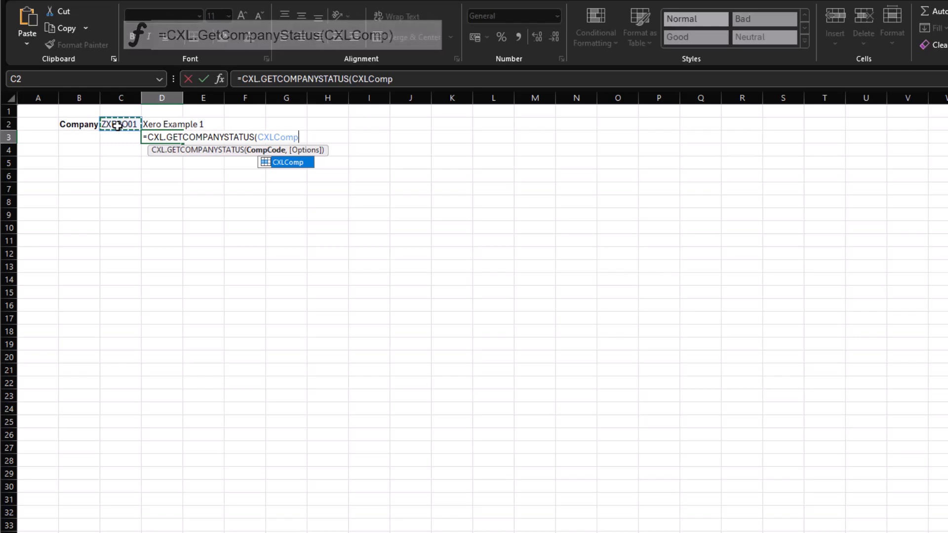
pyautogui.write(')')
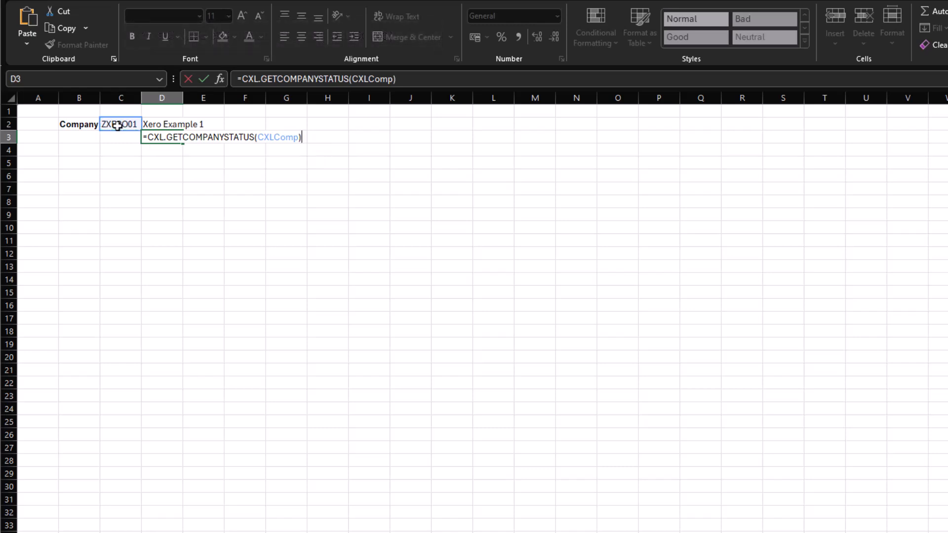
pyautogui.press('Return')
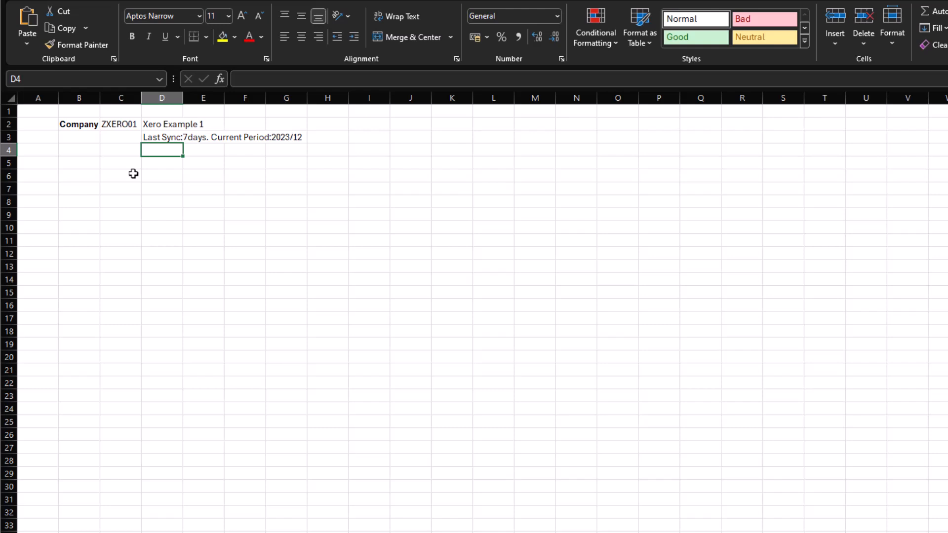
# Enter the GL codes 200, 230, 260 and #REVENUE down cells B10 to B13.
pyautogui.click(79, 227)
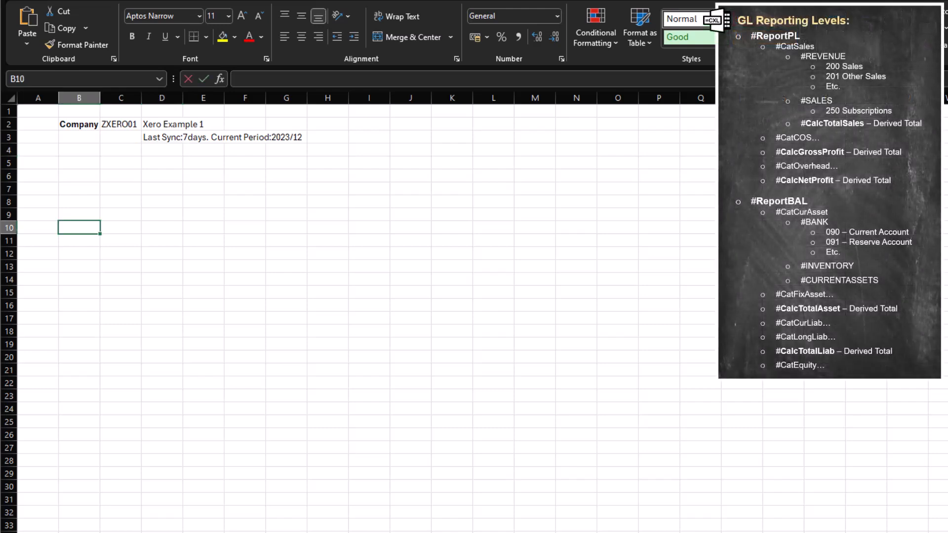
pyautogui.write('200')
pyautogui.press('Return')
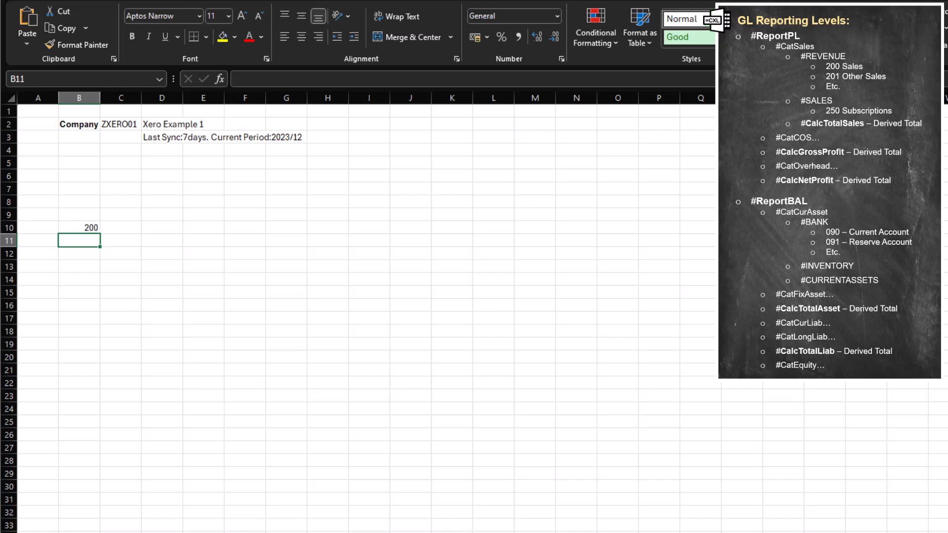
pyautogui.write('230')
pyautogui.press('Return')
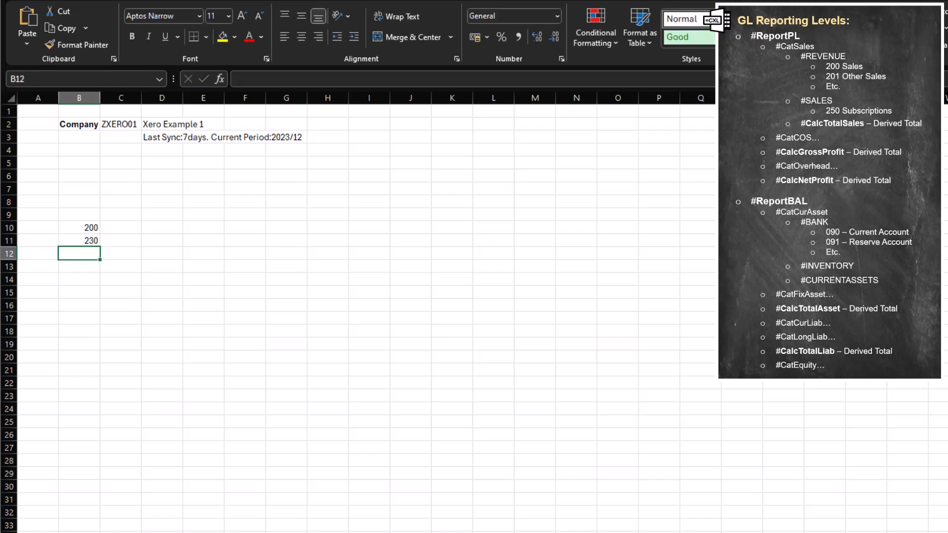
pyautogui.write('260')
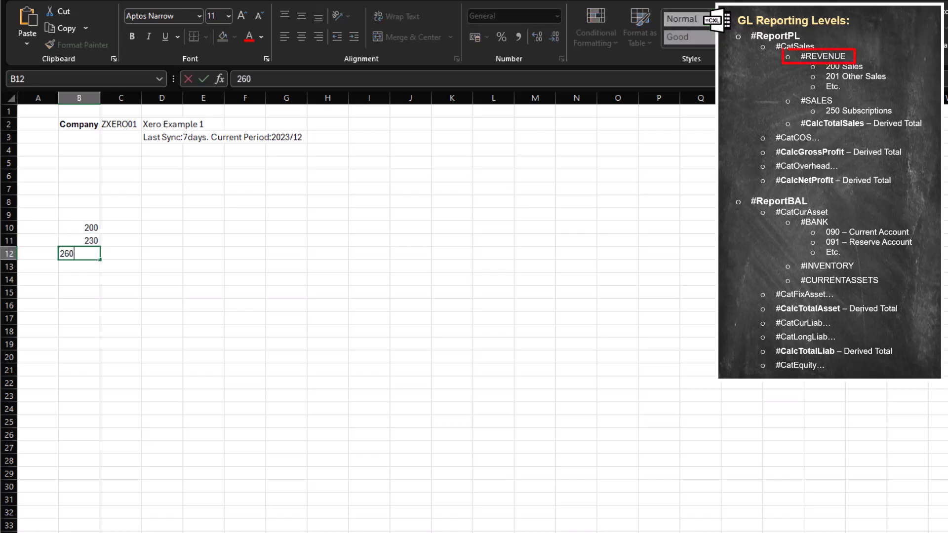
pyautogui.press('Return')
pyautogui.write('#')
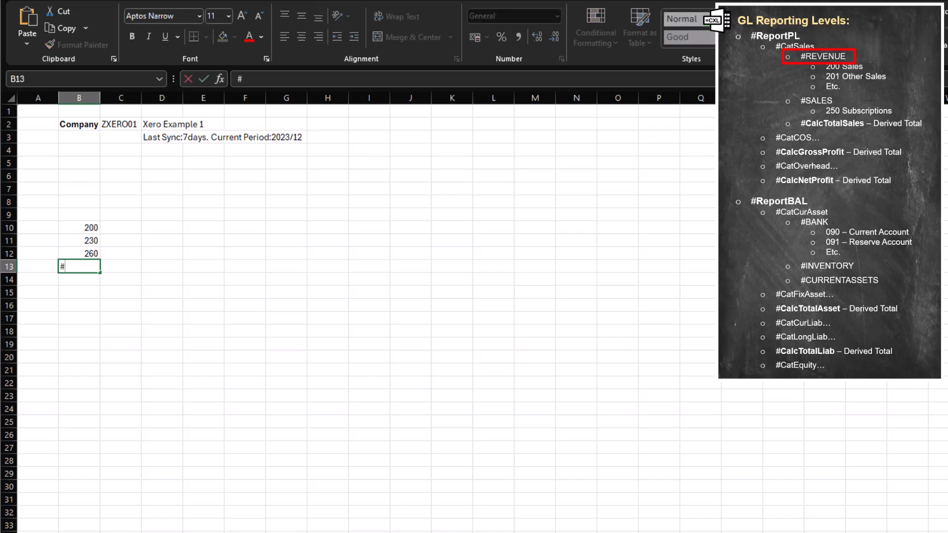
pyautogui.write('REVENUE')
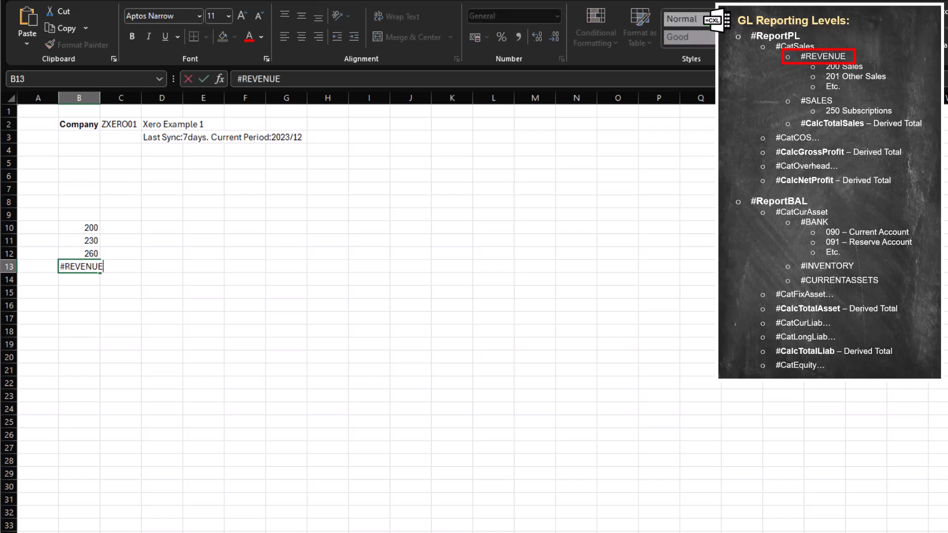
pyautogui.press('Tab')
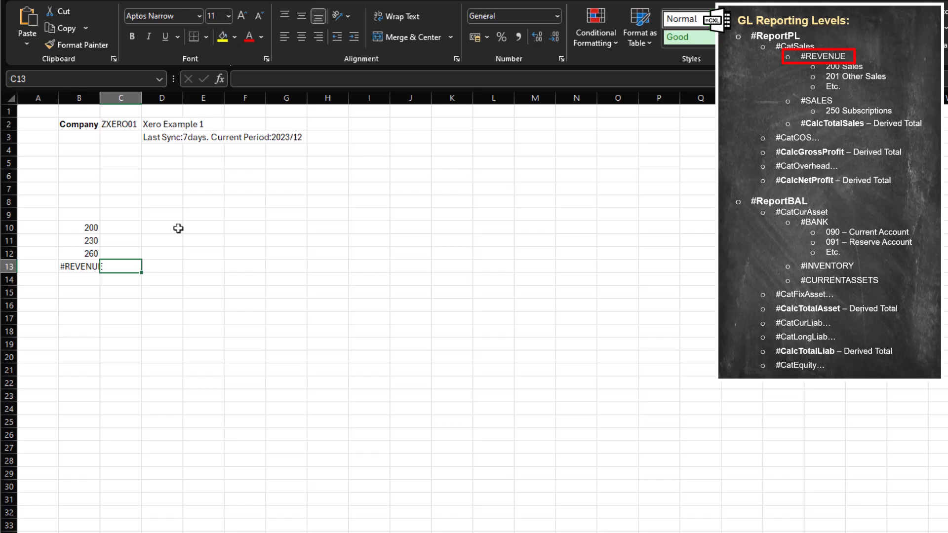
# Enter the formula =CXL.GLNAME(CXLComp,B10) in cell C10 to retrieve the GL account name.
pyautogui.press('Up')
pyautogui.press('Up')
pyautogui.press('Up')
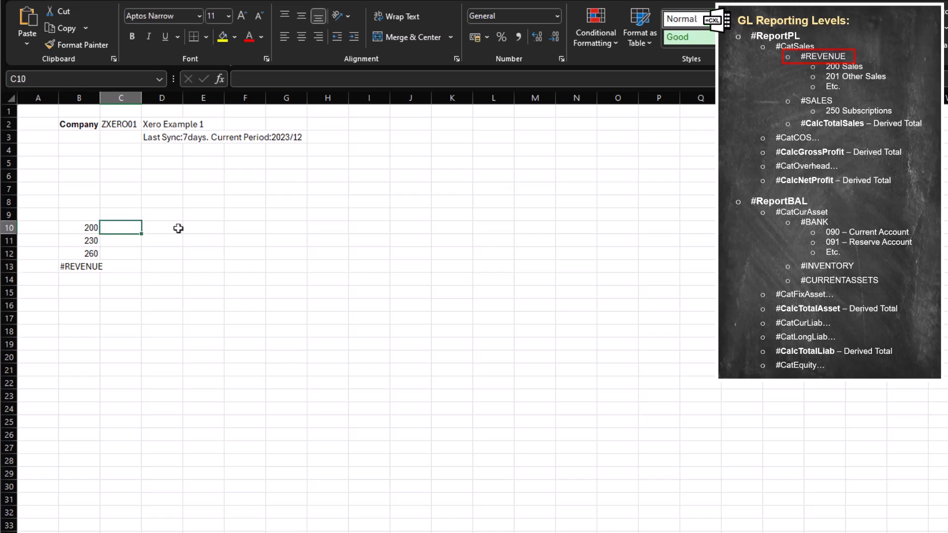
pyautogui.write('=cx')
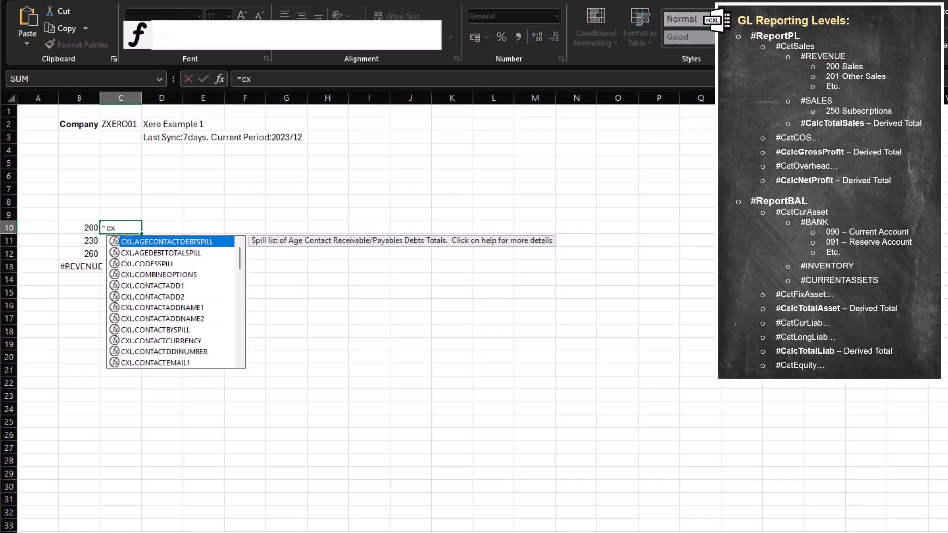
pyautogui.write('l.gl')
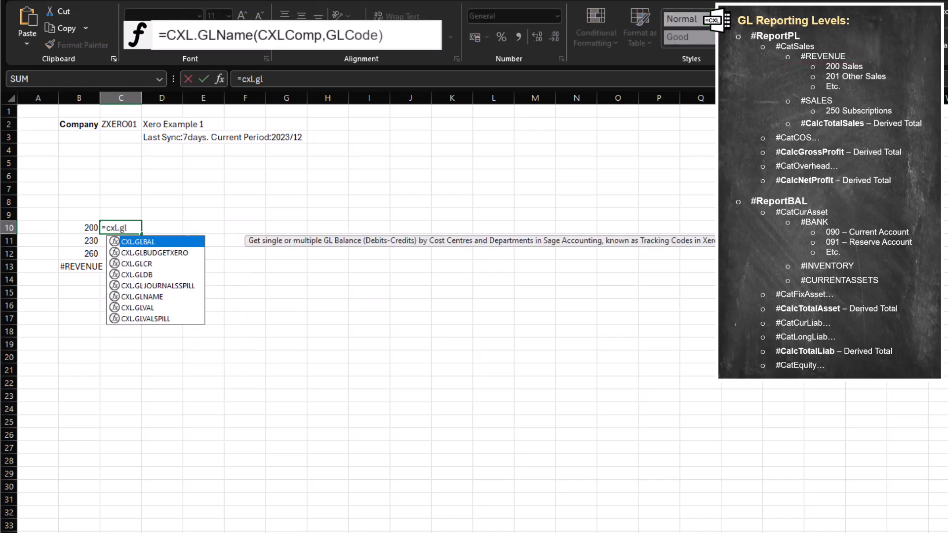
pyautogui.write('nam')
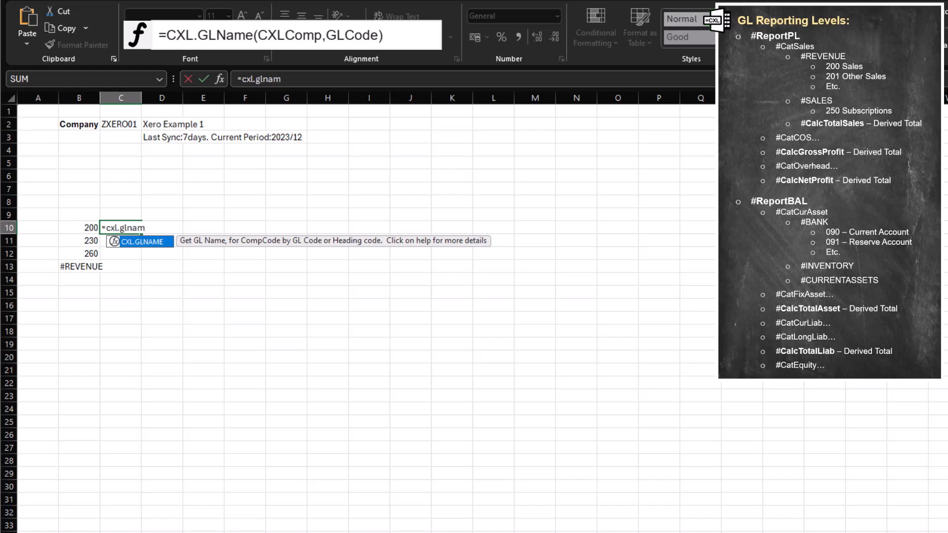
pyautogui.press('Tab')
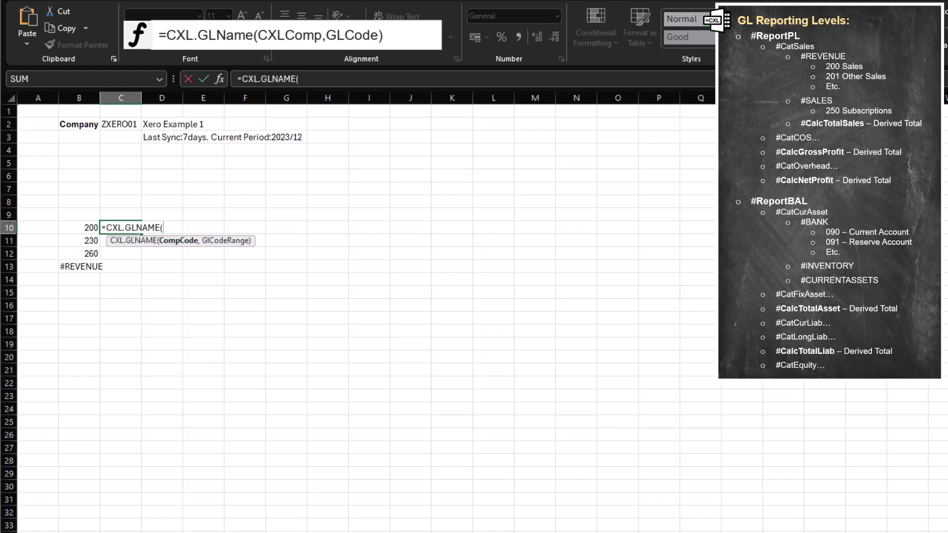
pyautogui.click(120, 124)
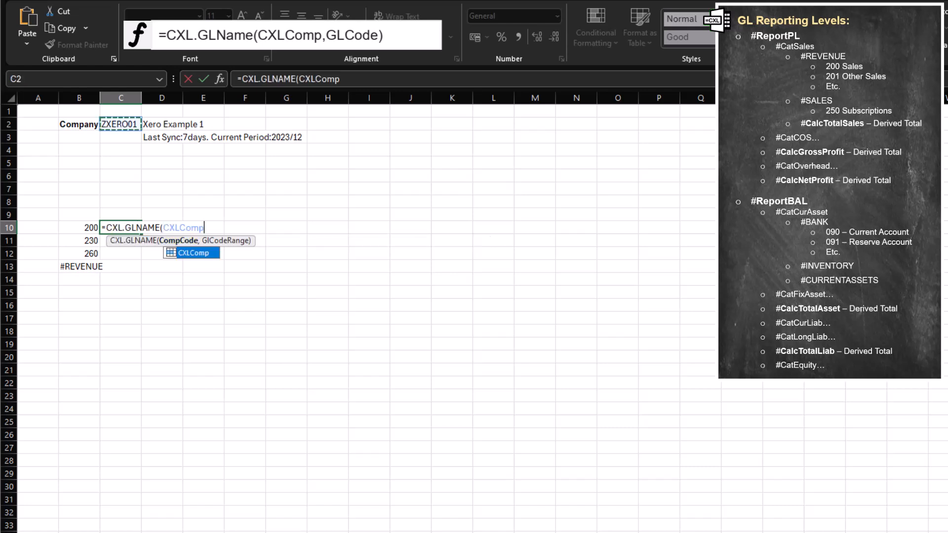
pyautogui.write(',')
pyautogui.press('Left')
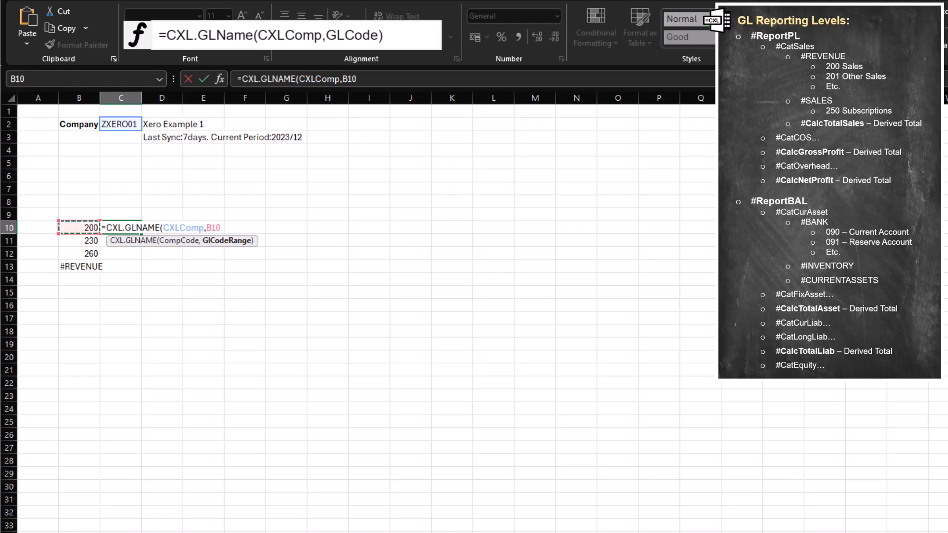
pyautogui.write(')')
pyautogui.press('Return')
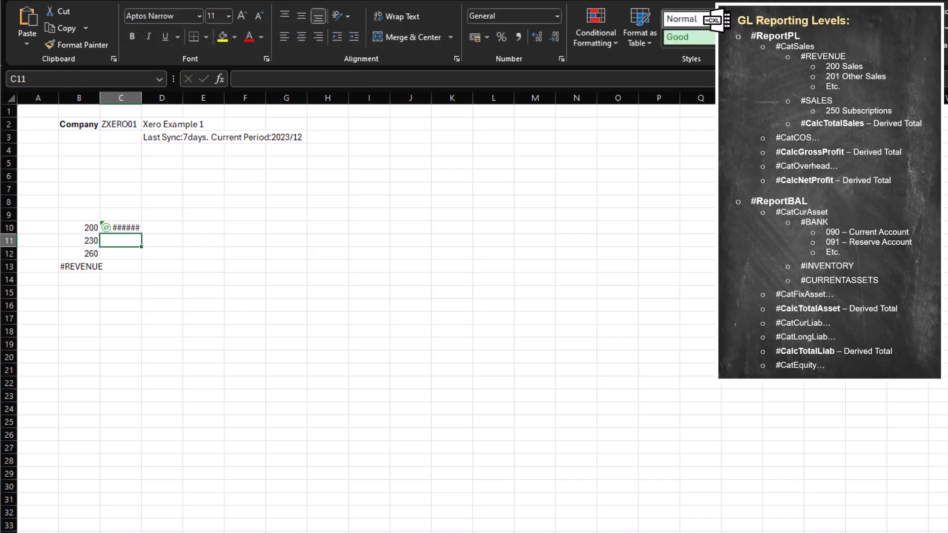
# Copy the GL name formula from C10 down to C13.
pyautogui.click(120, 228)
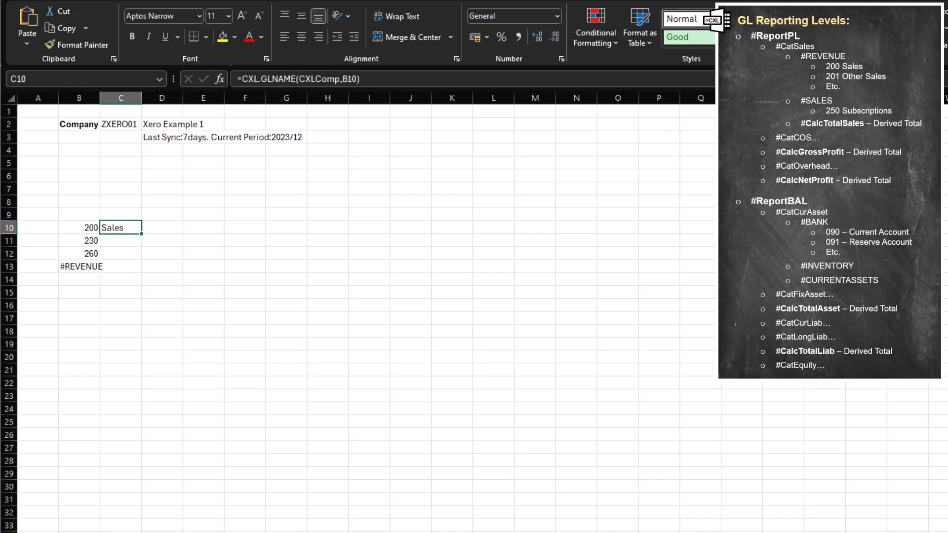
pyautogui.moveTo(141, 234); pyautogui.dragTo(142, 270)
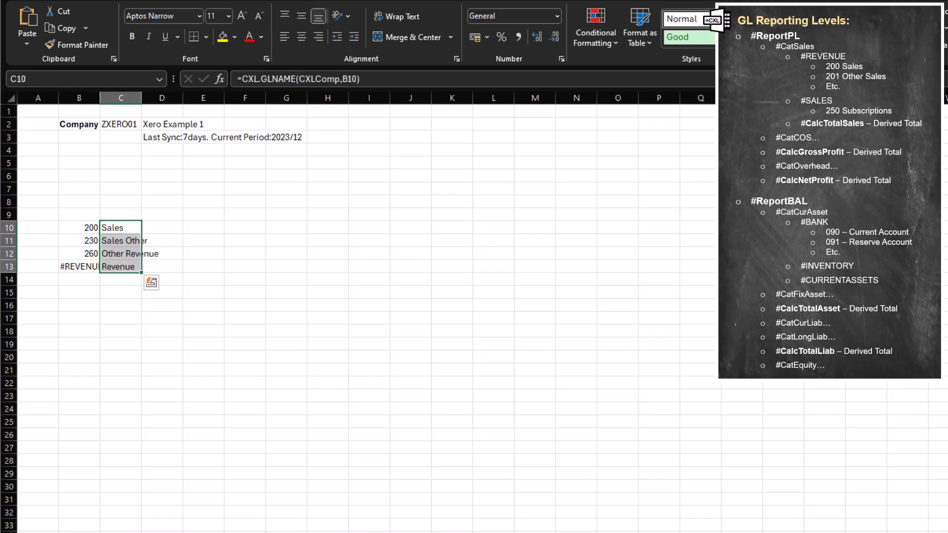
pyautogui.click(203, 214)
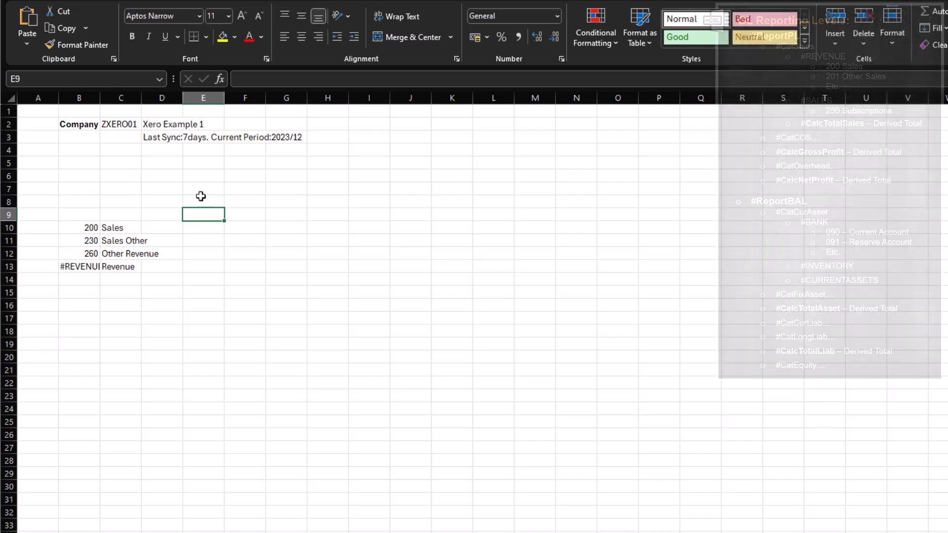
# Enter 1 in E7 and 2 in F7, and extend the series across row 7 to period 12 in P7.
pyautogui.click(199, 192)
pyautogui.write('2')
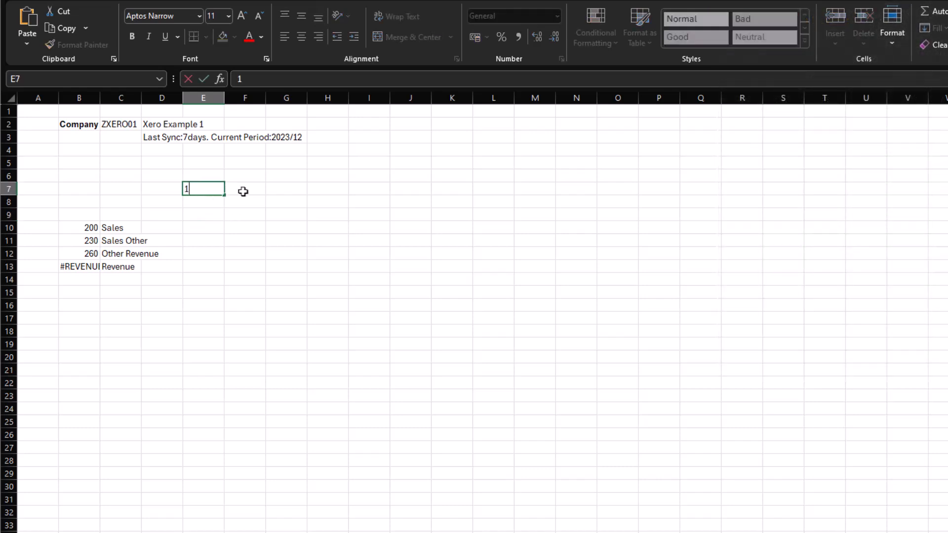
pyautogui.click(244, 190)
pyautogui.write('2')
pyautogui.moveTo(217, 191); pyautogui.dragTo(664, 192)
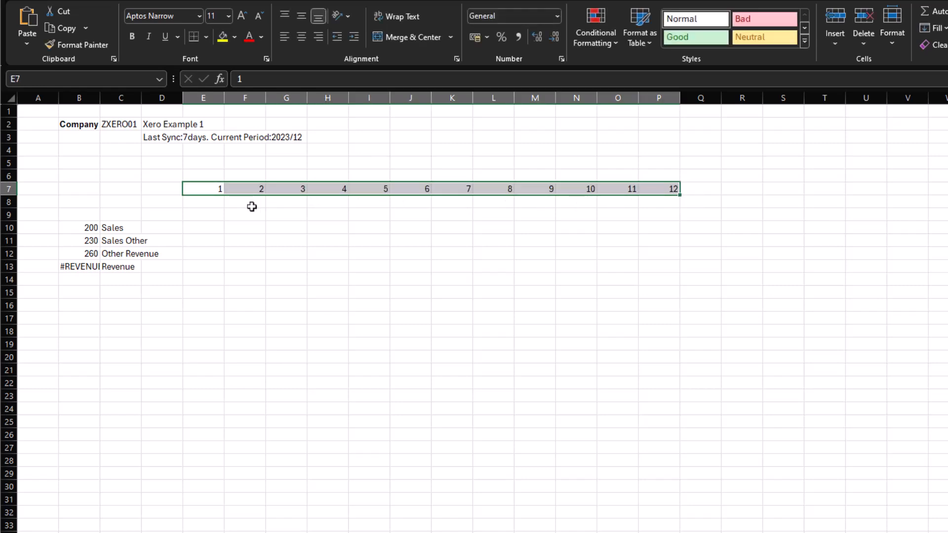
# Enter the year 2023 in E6 and copy it across row 6 to P6, above every period number.
pyautogui.click(200, 178)
pyautogui.write('2023')
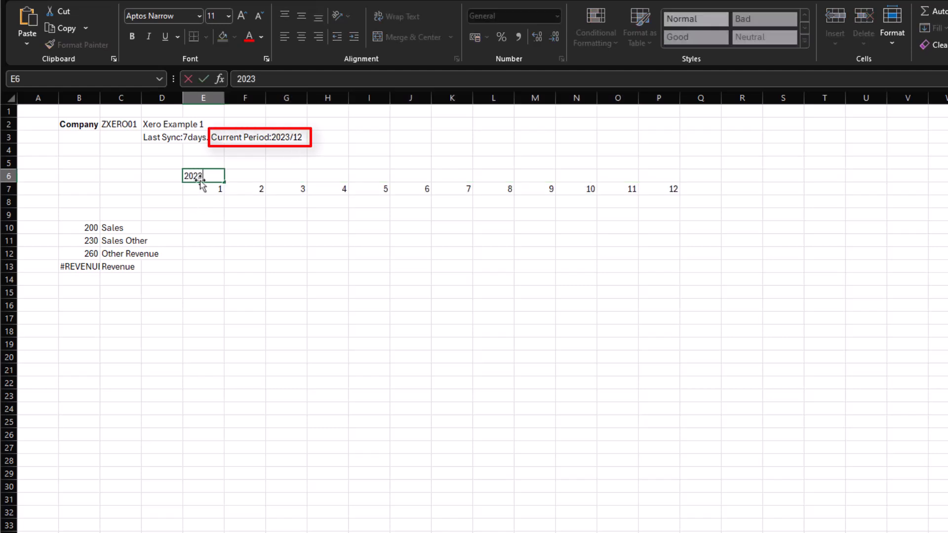
pyautogui.press('Tab')
pyautogui.click(214, 179)
pyautogui.moveTo(224, 182); pyautogui.dragTo(415, 233)
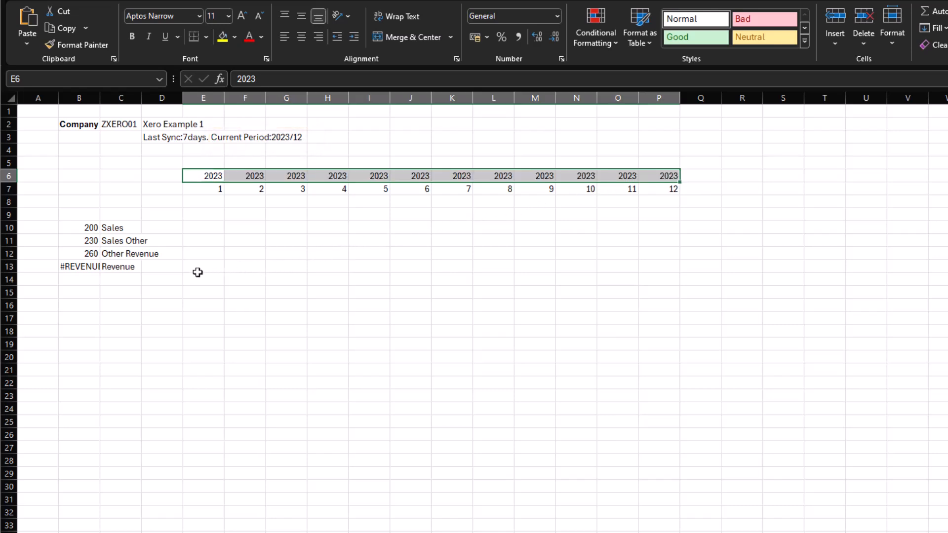
# Start a CXL.GLVAL formula in cell E10 with CXLComp as company and the column-locked reference $B10 as GL code.
pyautogui.click(204, 231)
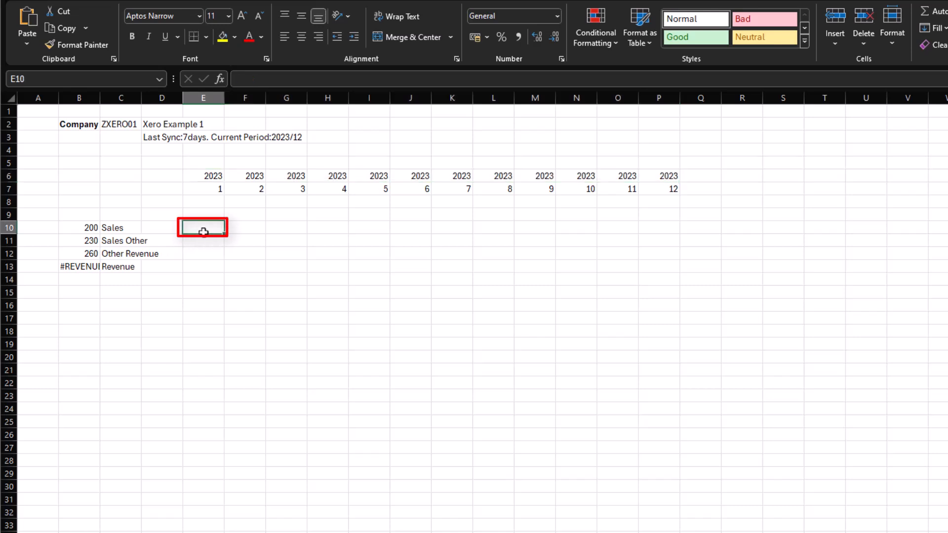
pyautogui.write('=cxl.glva')
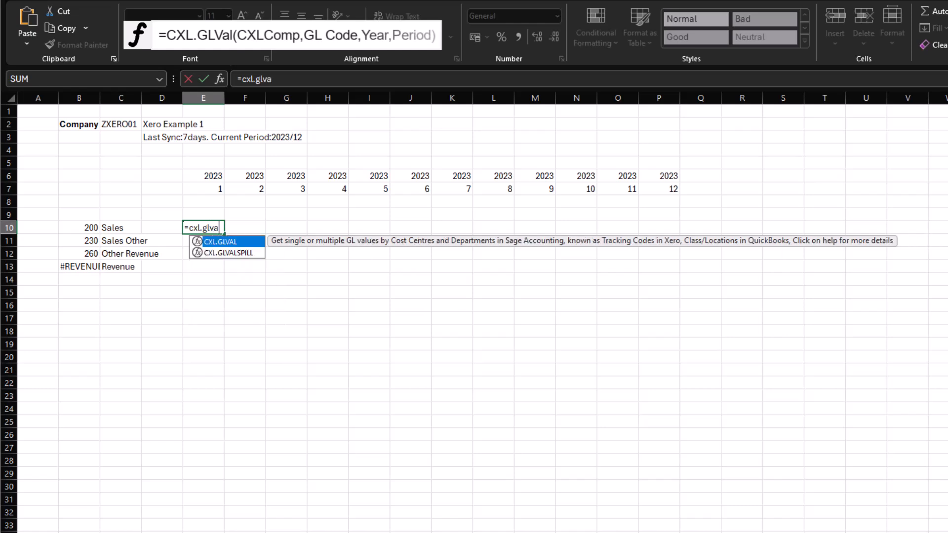
pyautogui.press('Tab')
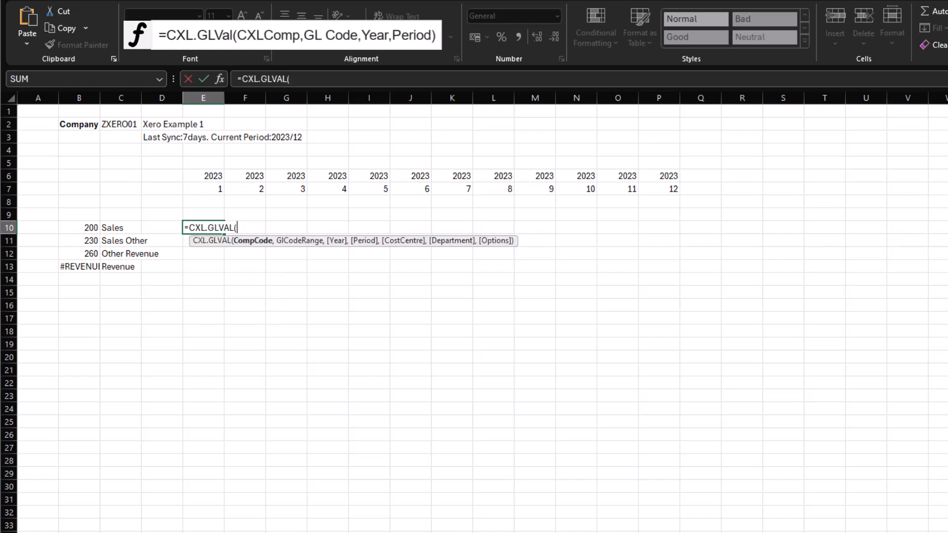
pyautogui.click(121, 127)
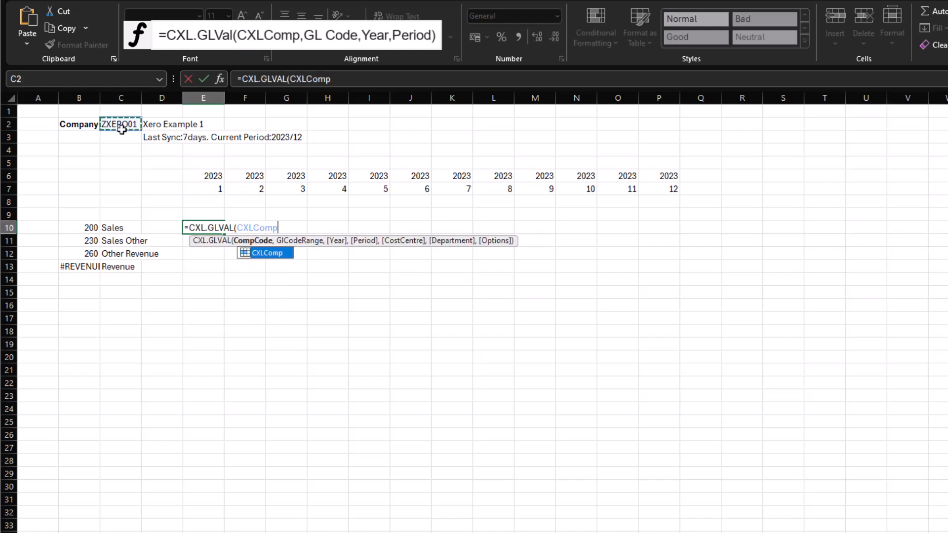
pyautogui.write(',')
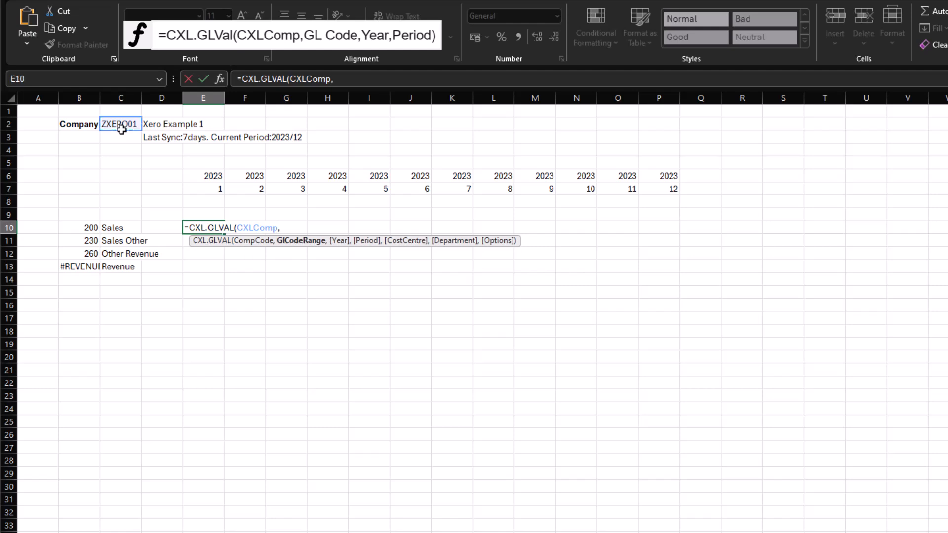
pyautogui.click(85, 231)
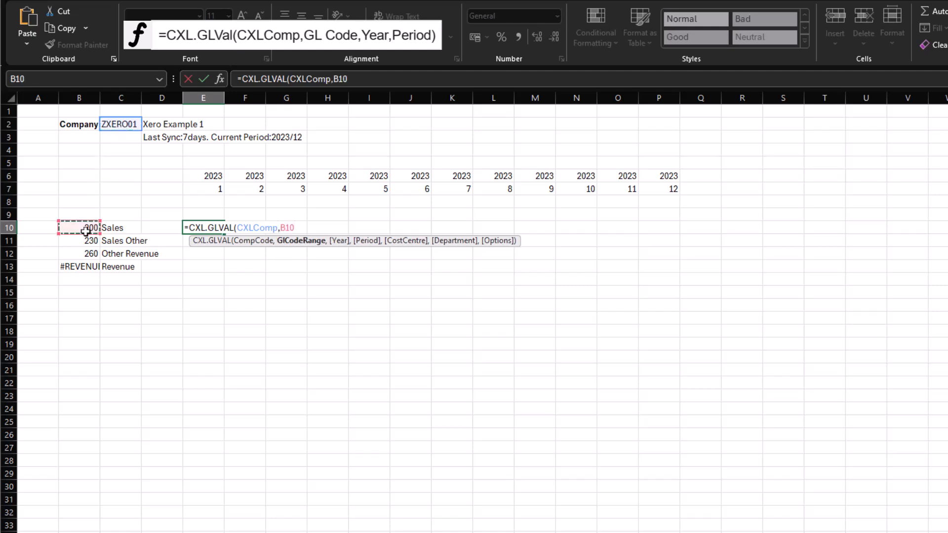
pyautogui.press('F4')
pyautogui.press('F4')
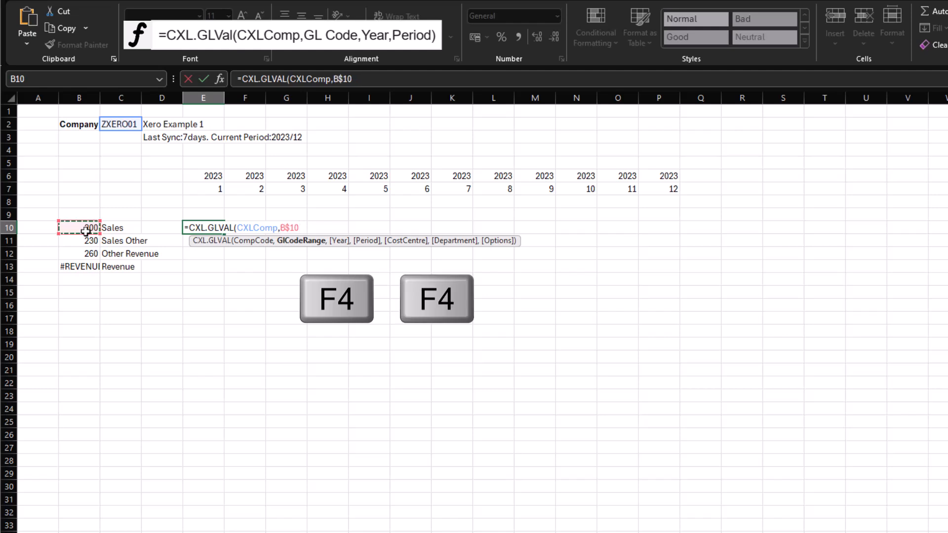
pyautogui.press('F4')
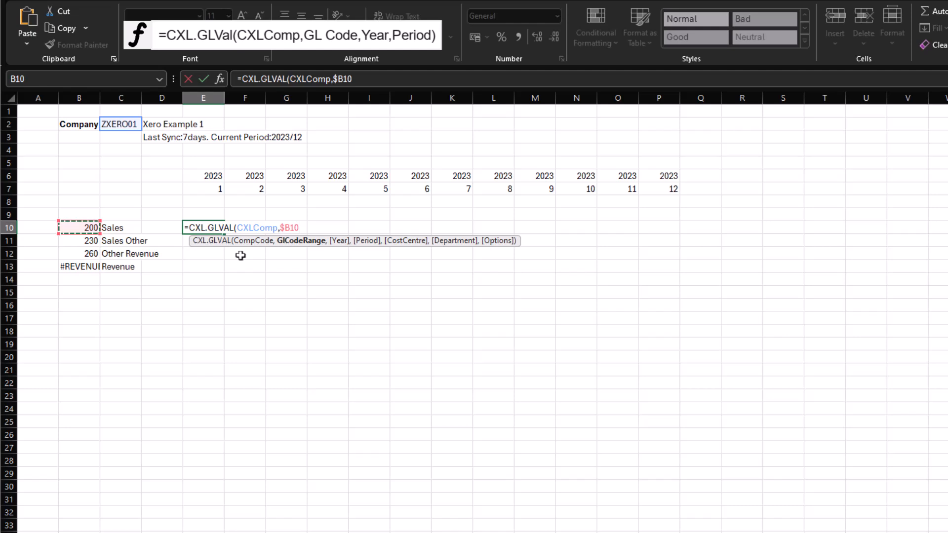
pyautogui.write(',')
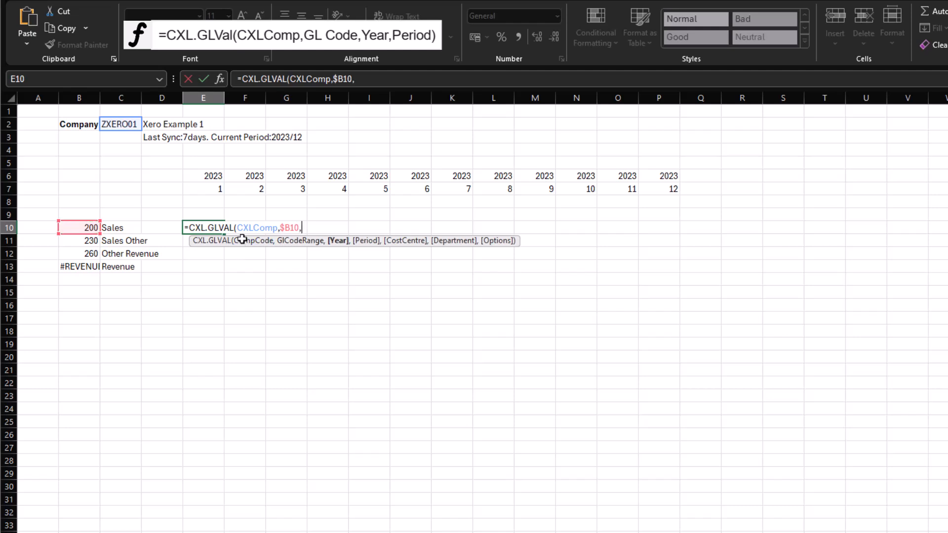
# Complete the E10 formula with the row-locked year E$6 and period E$7, giving =CXL.GLVAL(CXLComp,$B10,E$6,E$7).
pyautogui.click(208, 175)
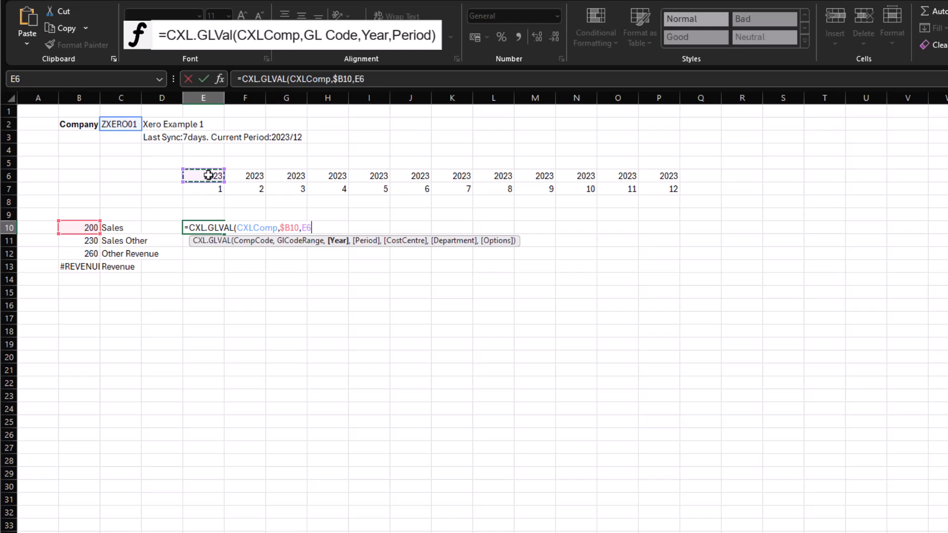
pyautogui.press('F4')
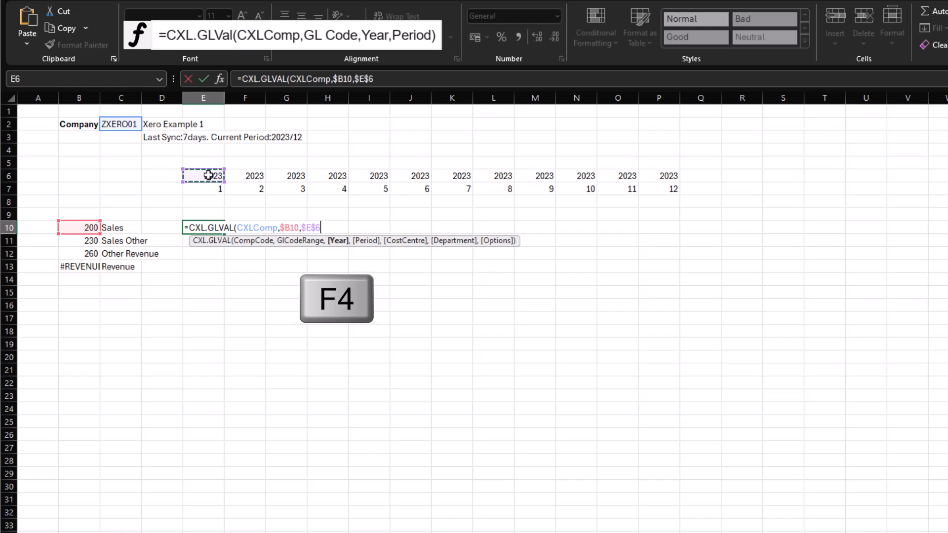
pyautogui.press('F4')
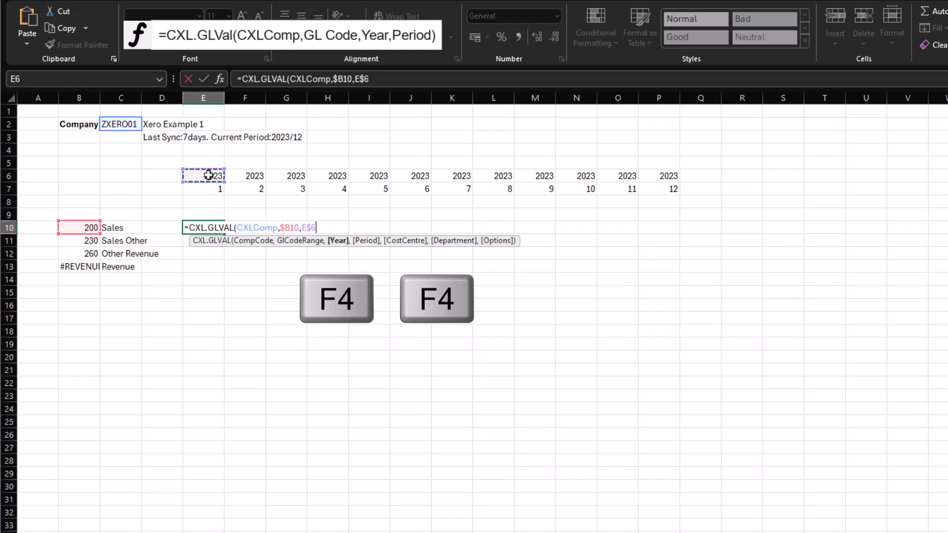
pyautogui.write(',')
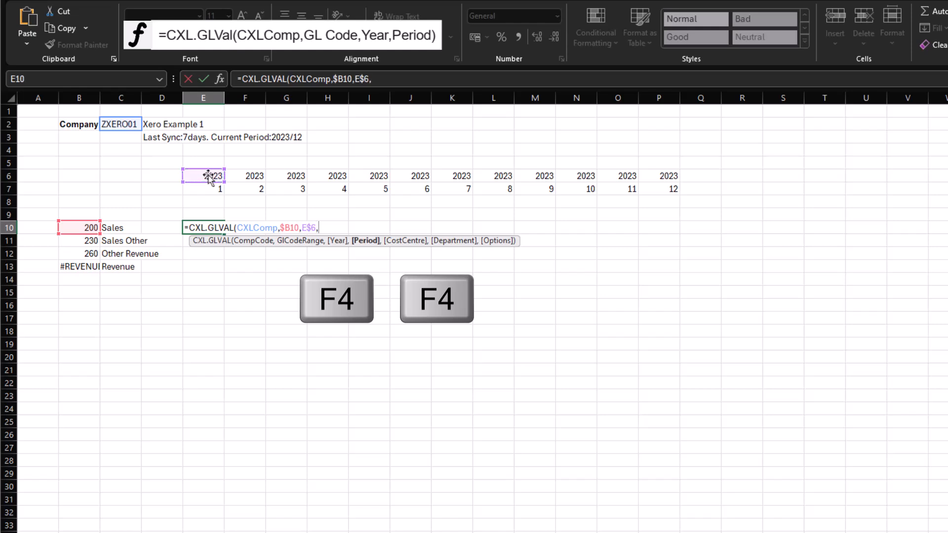
pyautogui.click(210, 192)
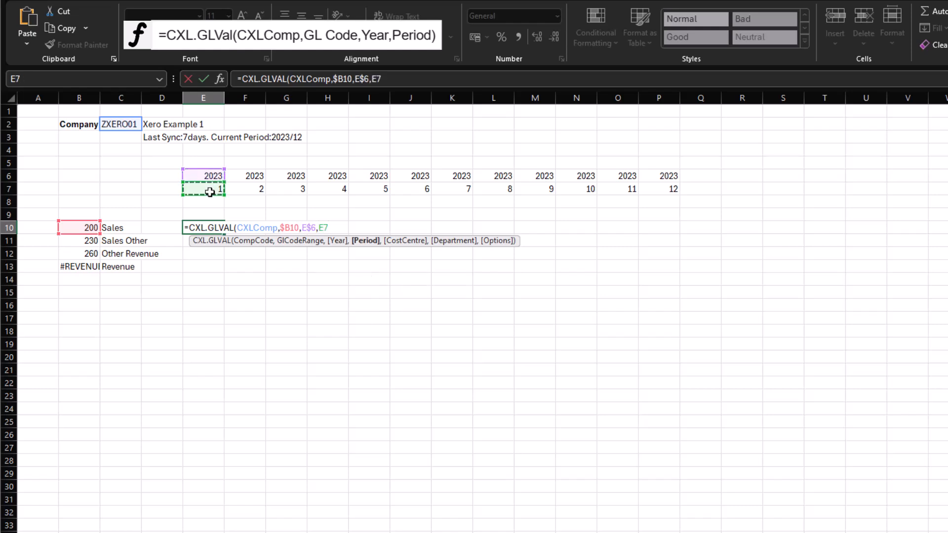
pyautogui.press('F4')
pyautogui.press('F4')
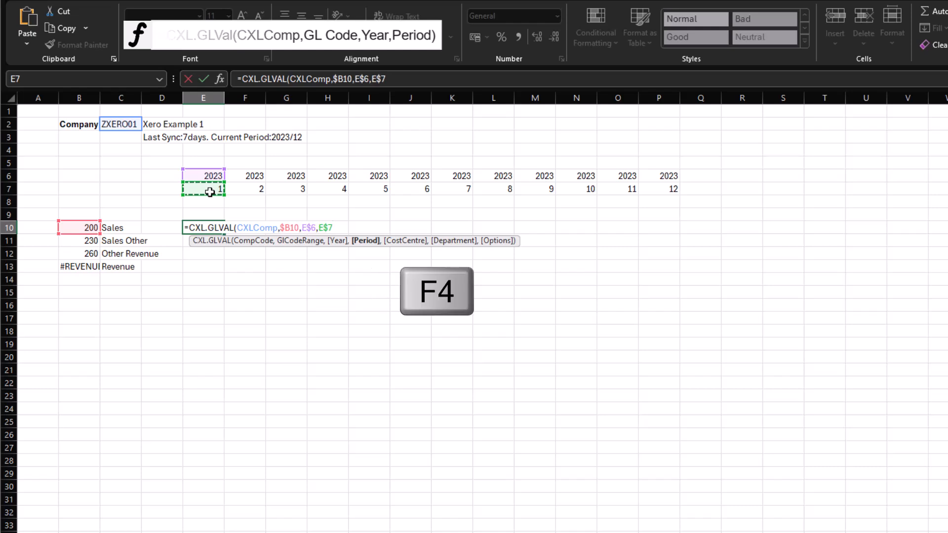
pyautogui.write(')')
pyautogui.press('Return')
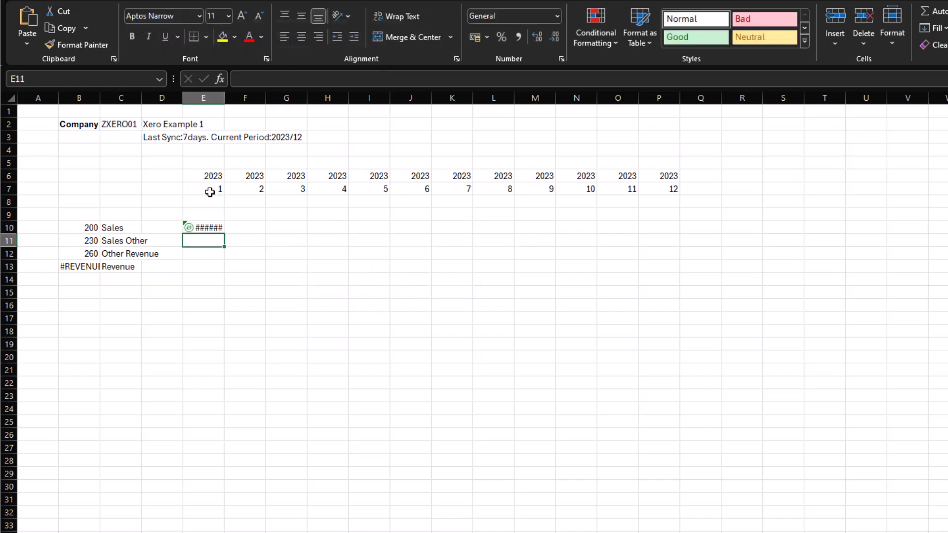
# Copy the GL value formula from E10 across all periods and accounts to P13.
pyautogui.click(218, 230)
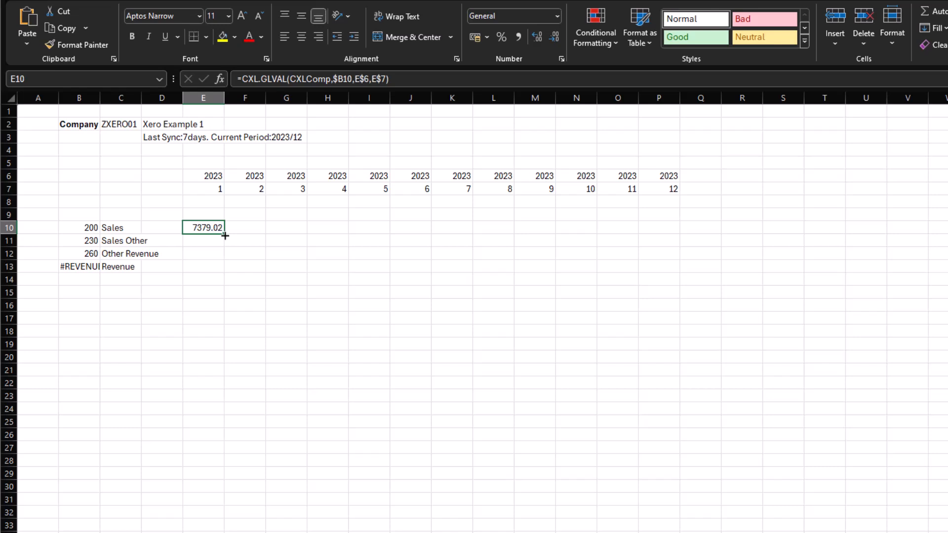
pyautogui.moveTo(225, 236); pyautogui.dragTo(670, 270)
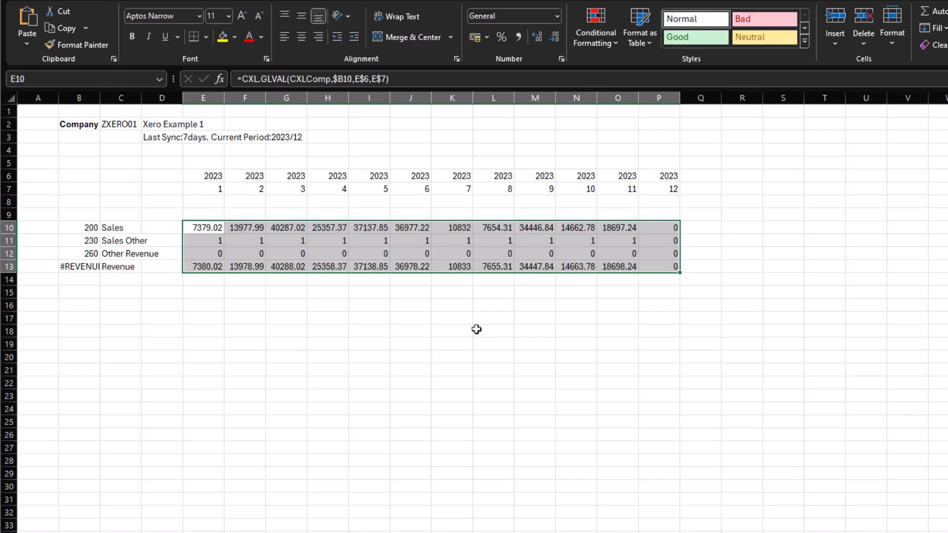
# Add period 0 in Q7 and period 199 in R7, following period 12.
pyautogui.click(704, 191)
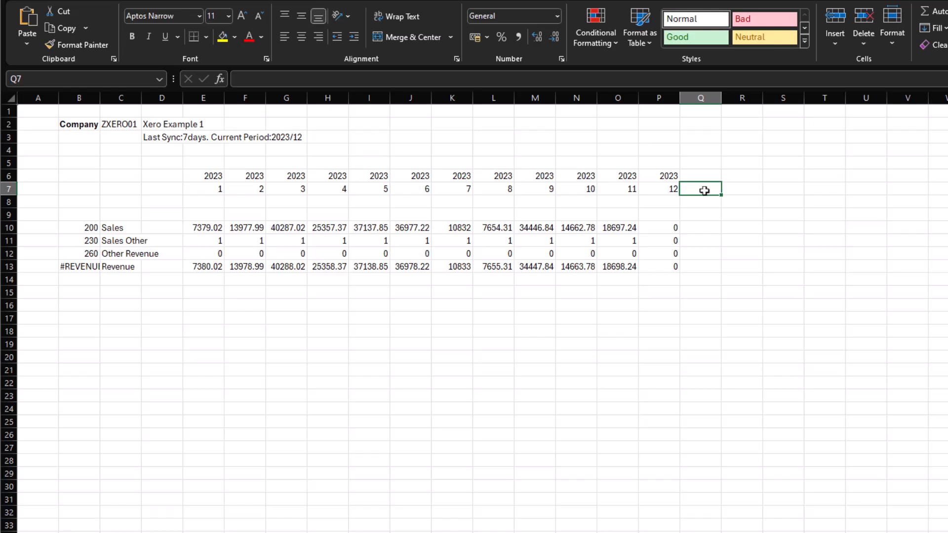
pyautogui.write('0')
pyautogui.click(733, 190)
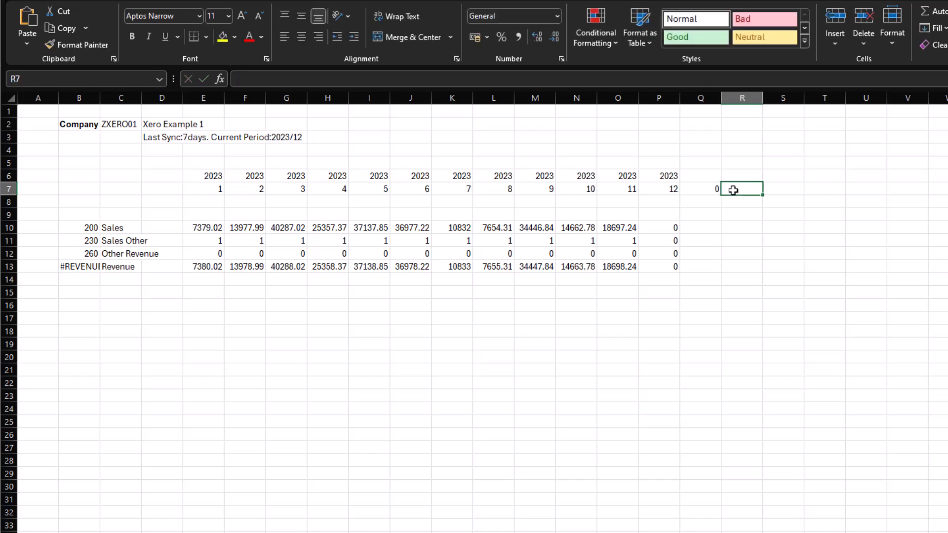
pyautogui.write('199')
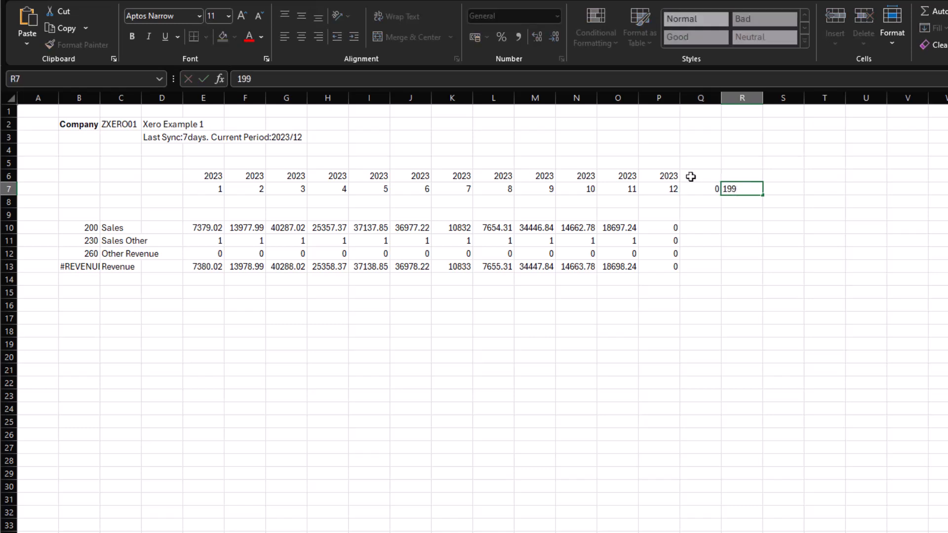
# Extend the year 2023 from P6 to R6 and copy the GL value formulas from P10:P13 across to column R.
pyautogui.click(690, 176)
pyautogui.click(672, 178)
pyautogui.moveTo(680, 182); pyautogui.dragTo(748, 181)
pyautogui.moveTo(673, 227); pyautogui.dragTo(759, 272)
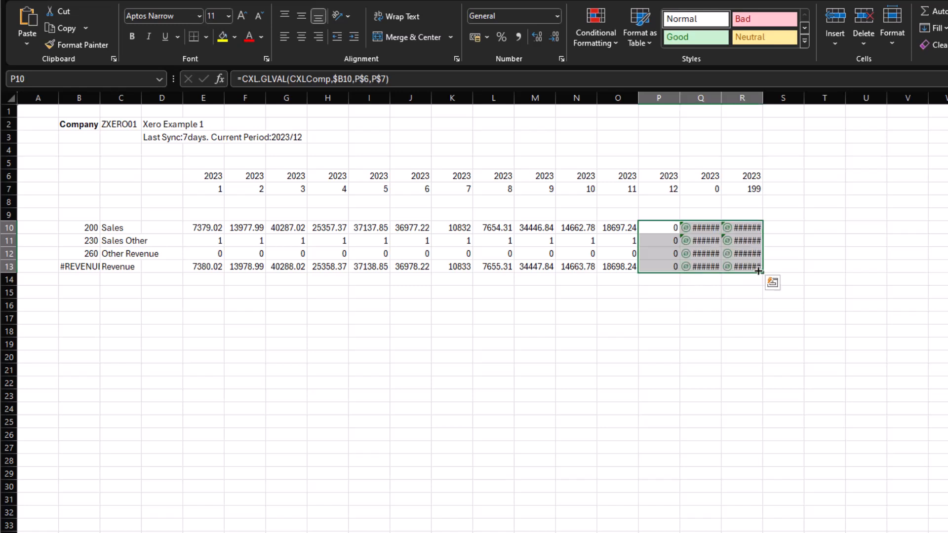
pyautogui.click(804, 276)
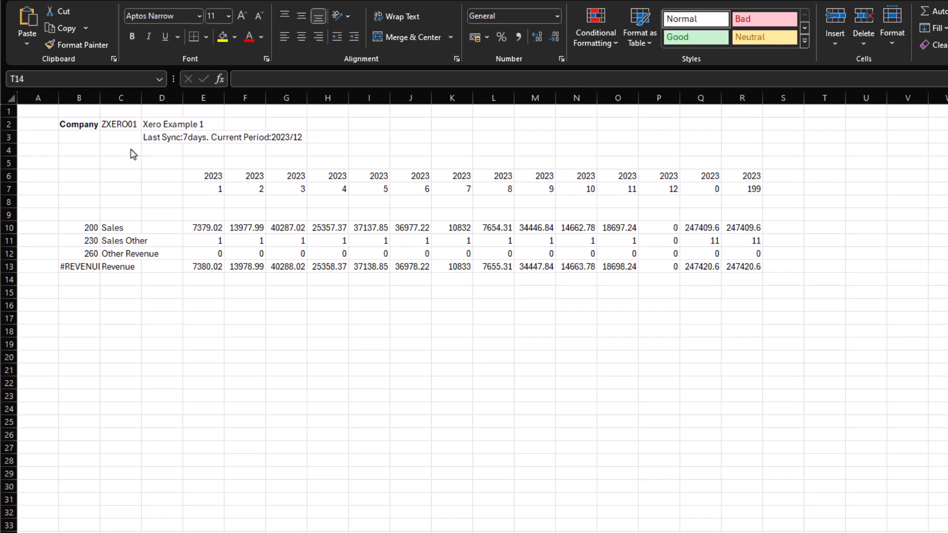
# Enter the label Age in cell B5 and make it right-aligned and bold.
pyautogui.click(81, 163)
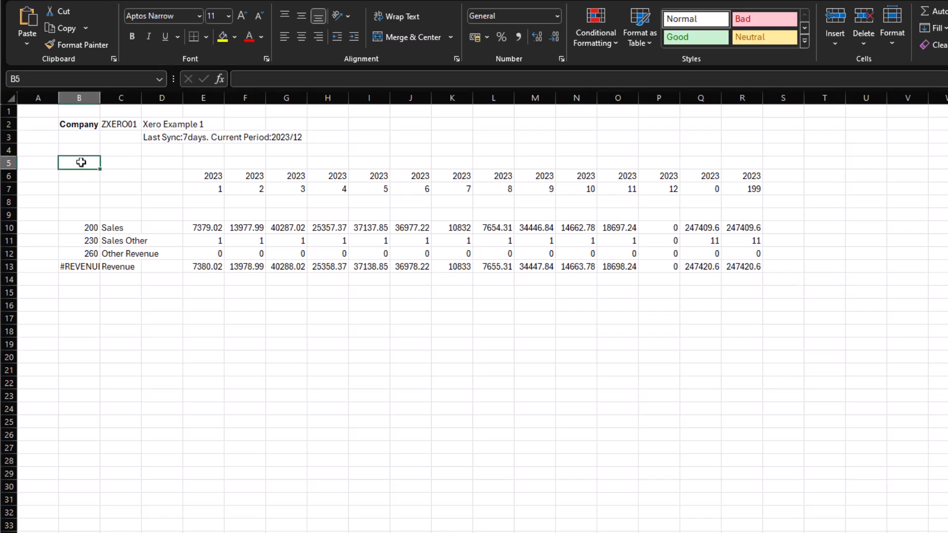
pyautogui.write('Age')
pyautogui.press('Tab')
pyautogui.click(92, 165)
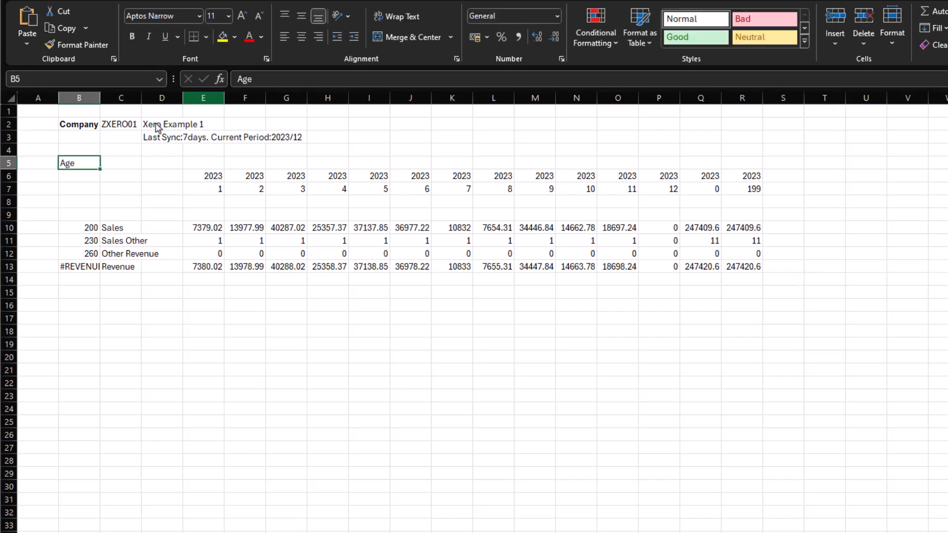
pyautogui.click(318, 36)
pyautogui.click(132, 37)
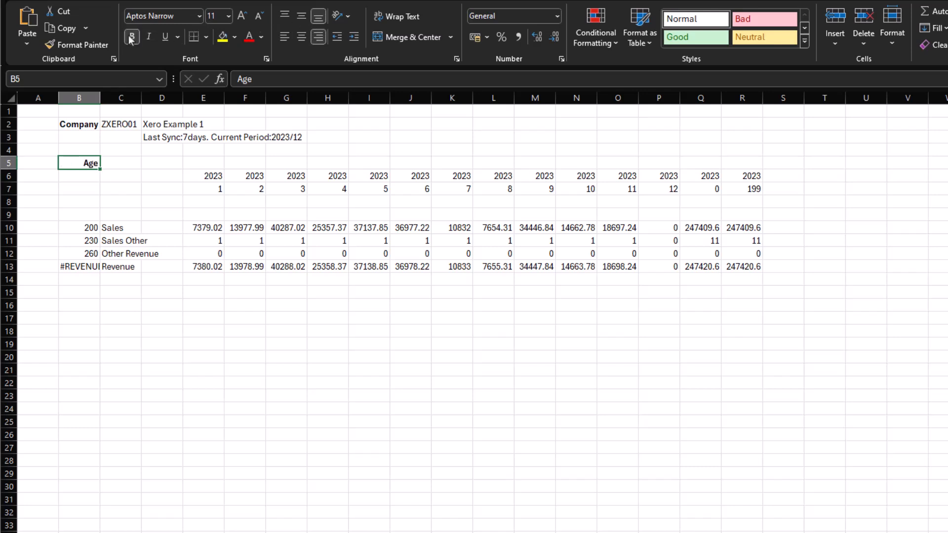
# Name cell C5 CXLOptions.
pyautogui.click(130, 167)
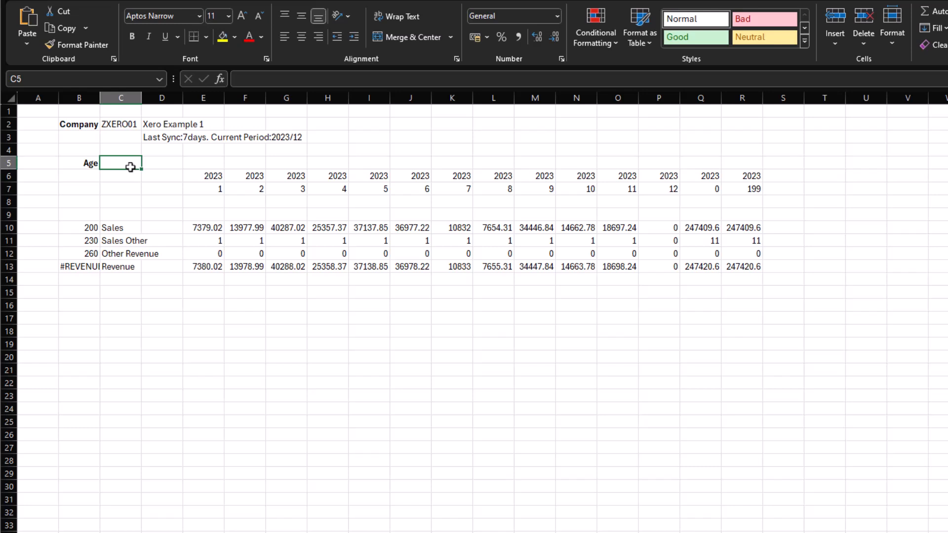
pyautogui.click(70, 81)
pyautogui.write('CXL')
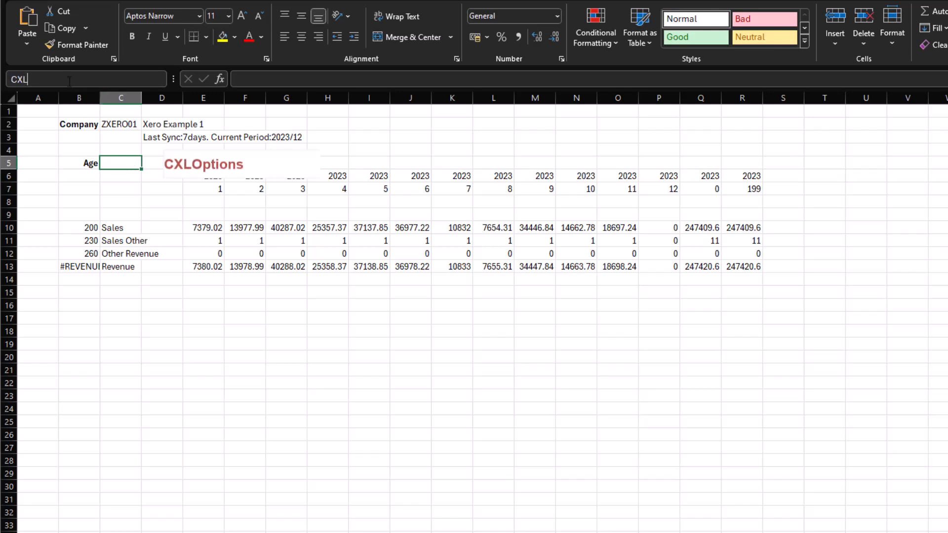
pyautogui.write('Options')
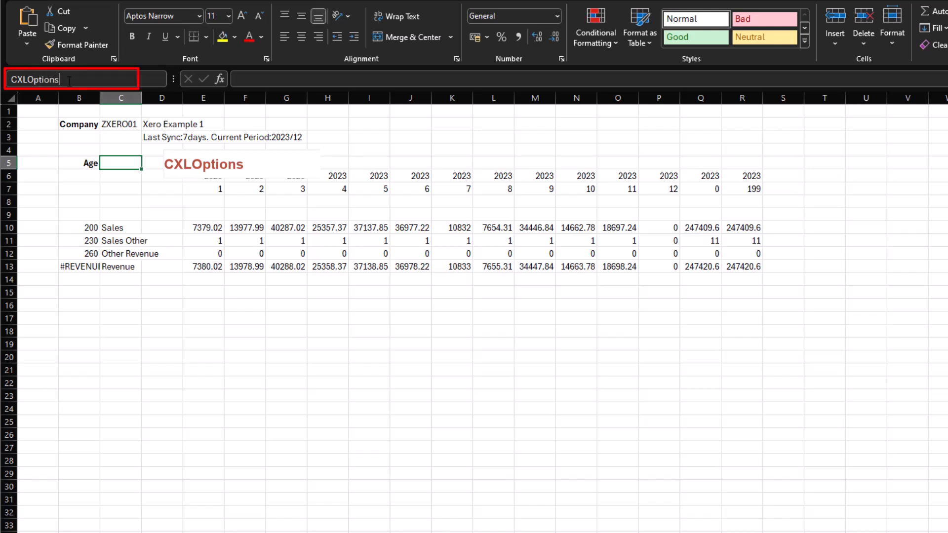
pyautogui.press('Return')
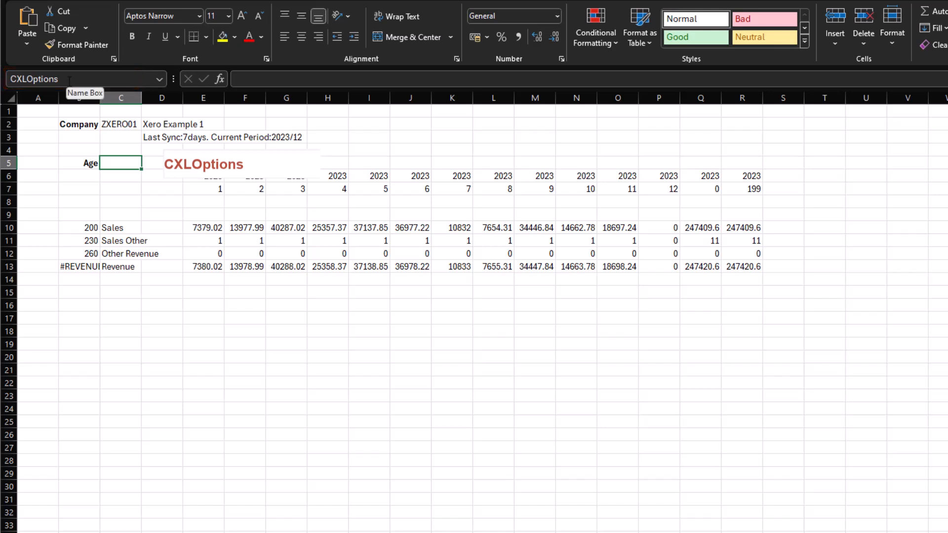
# Start a CXL.GETPERIODNAME formula from the Consolidated XL function category in cell E9.
pyautogui.click(205, 217)
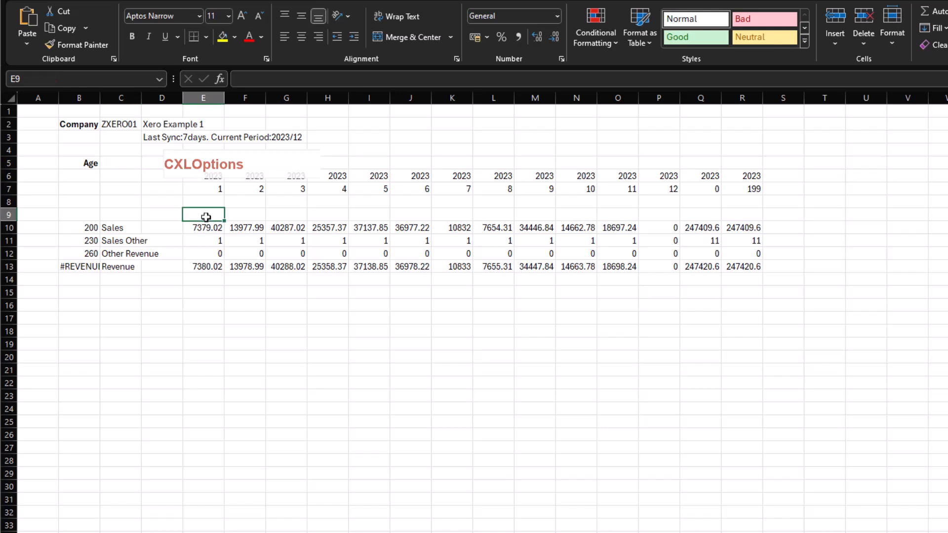
pyautogui.click(220, 79)
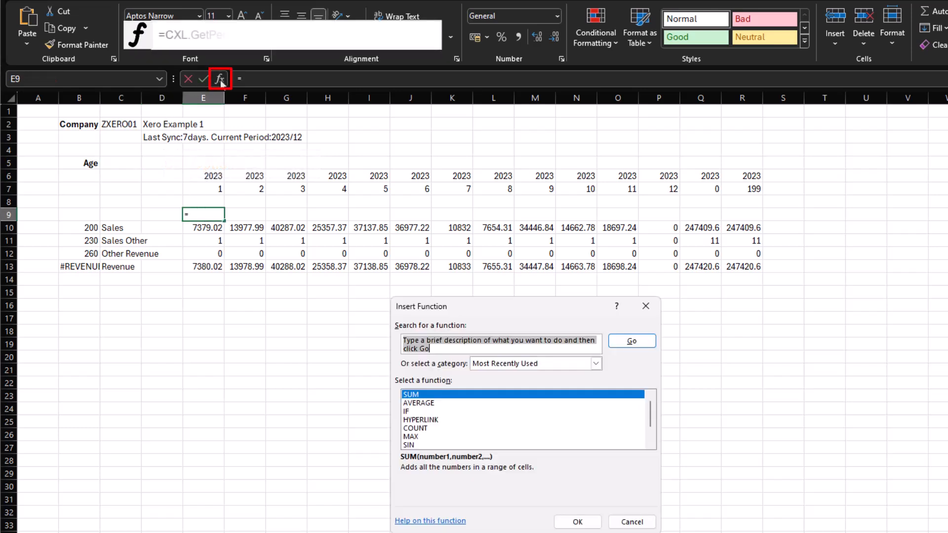
pyautogui.click(596, 364)
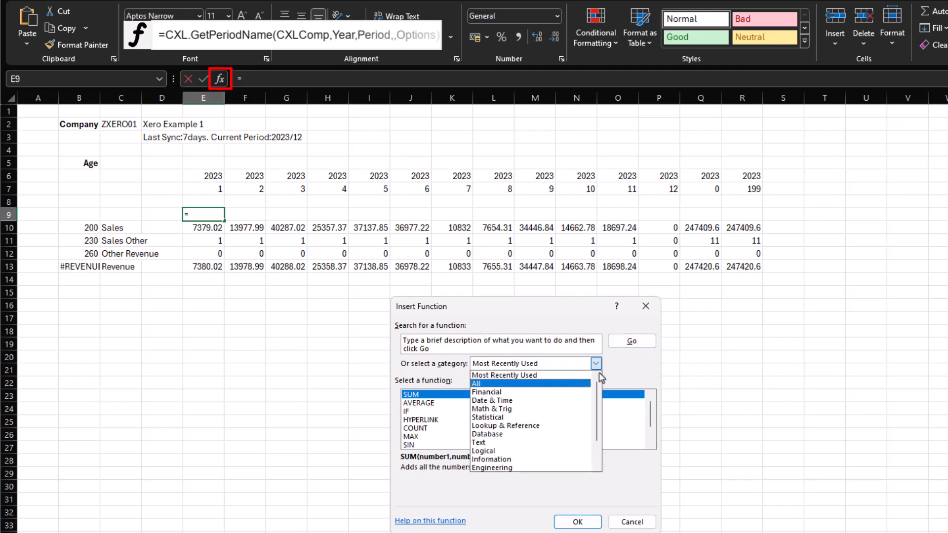
pyautogui.scroll(-2, 595, 461)
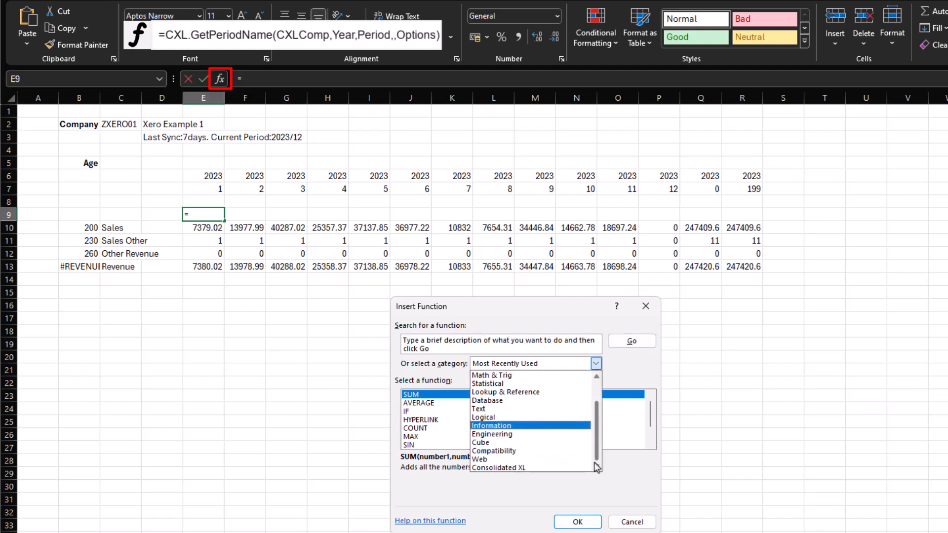
pyautogui.click(538, 467)
pyautogui.moveTo(648, 410); pyautogui.dragTo(648, 421)
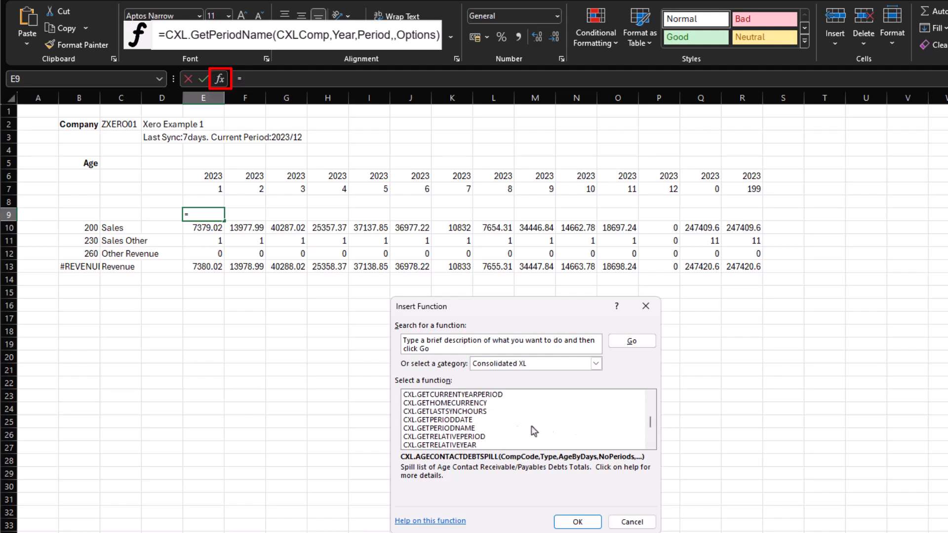
pyautogui.click(461, 428)
pyautogui.click(577, 522)
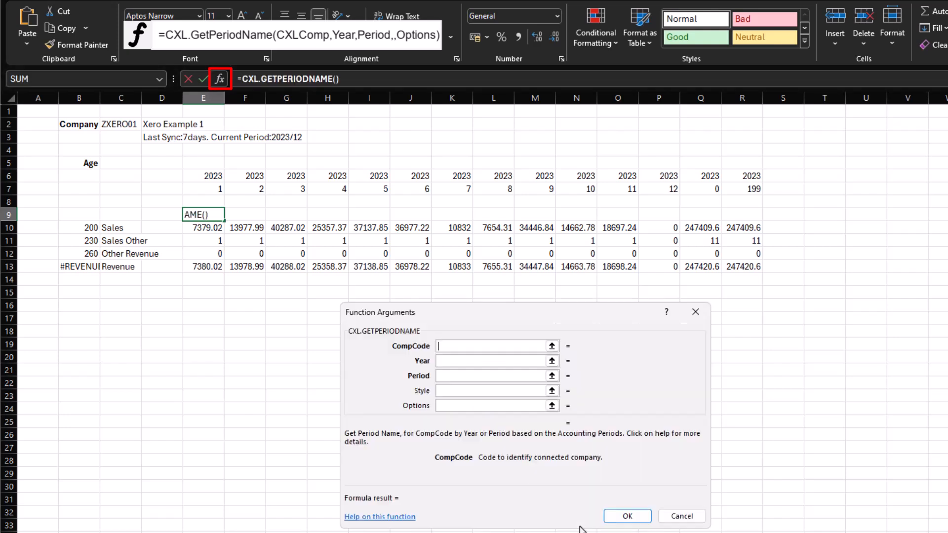
# Fill the period name arguments with CXLComp as CompCode, E6 as Year, E7 as Period and CXLOptions as Options, leaving Style empty.
pyautogui.click(112, 127)
pyautogui.click(460, 362)
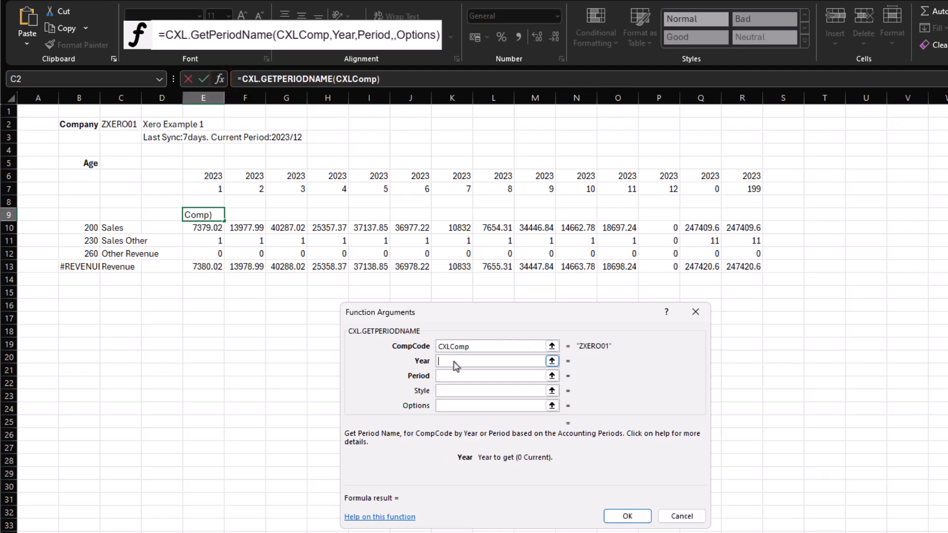
pyautogui.click(210, 180)
pyautogui.press('Tab')
pyautogui.click(214, 192)
pyautogui.click(458, 405)
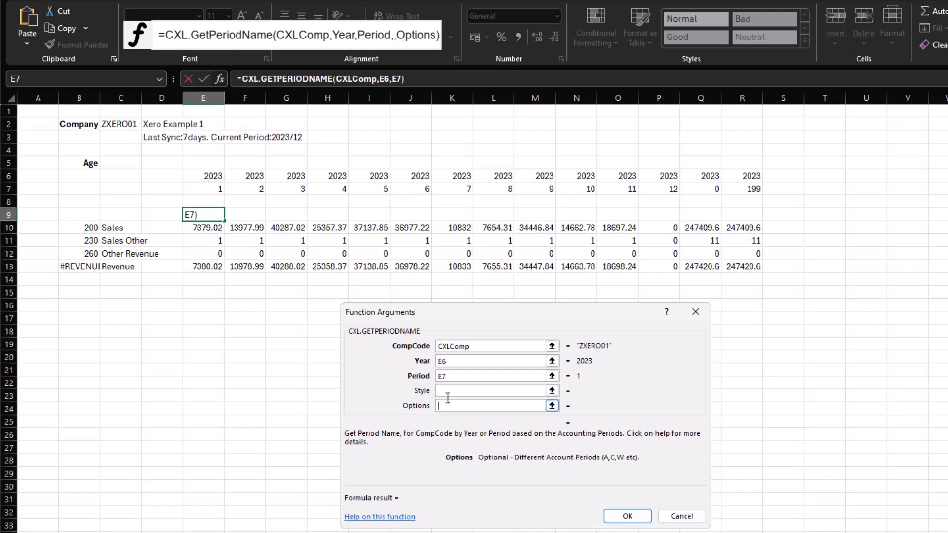
pyautogui.click(108, 164)
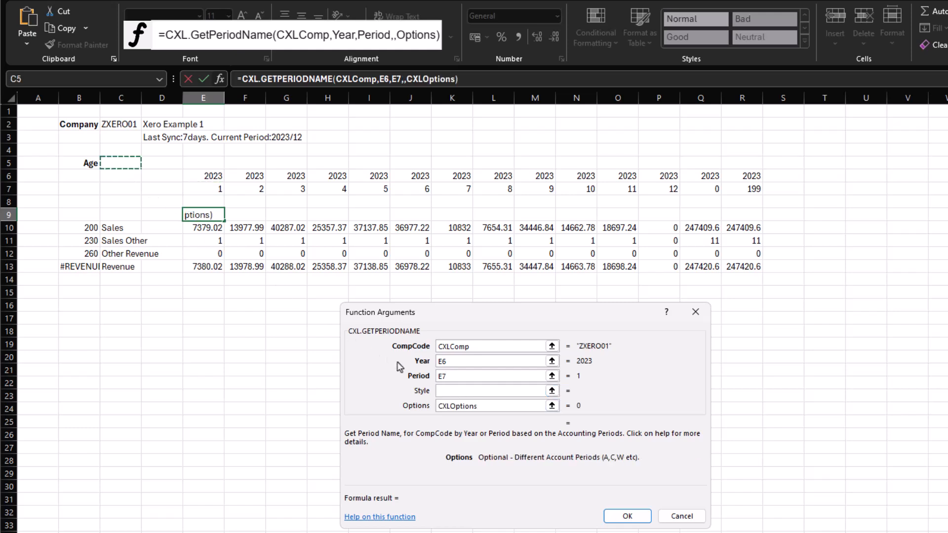
pyautogui.click(625, 518)
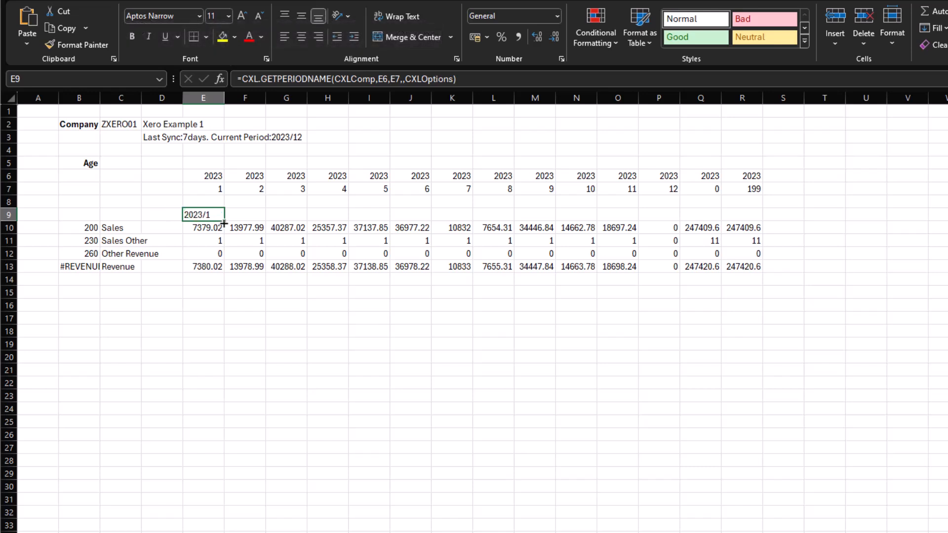
# Copy the period name formula from E9 across to R9 and make row 9 bold and right-aligned.
pyautogui.moveTo(224, 224); pyautogui.dragTo(765, 221)
pyautogui.click(660, 318)
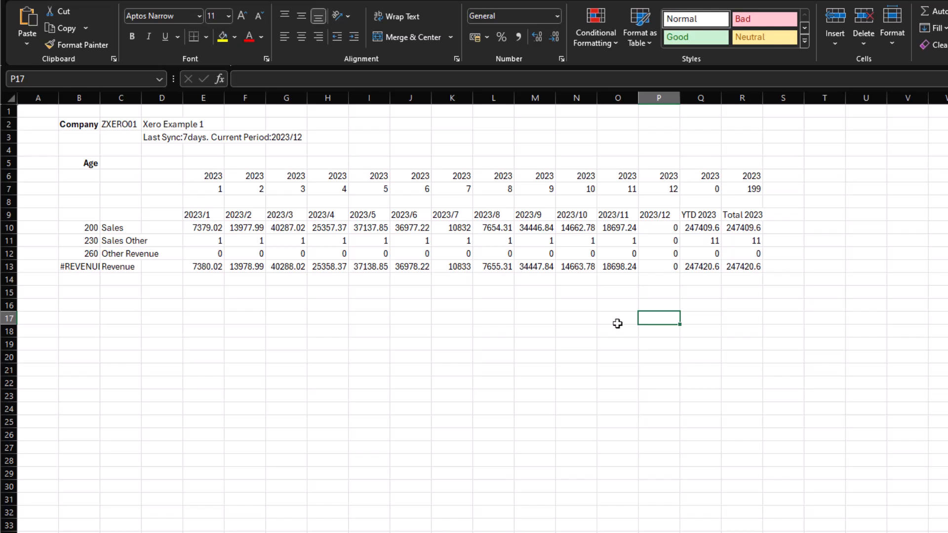
pyautogui.moveTo(190, 214); pyautogui.dragTo(787, 215)
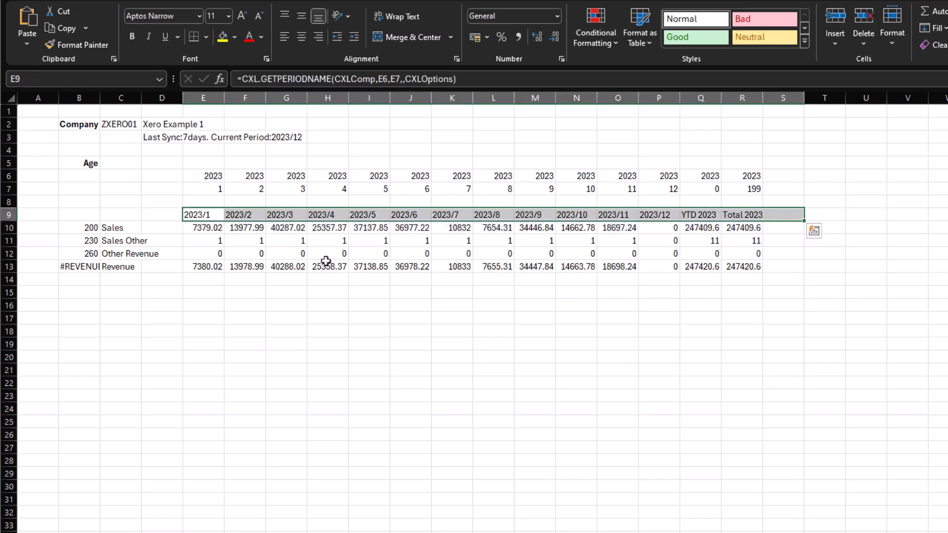
pyautogui.click(9, 215)
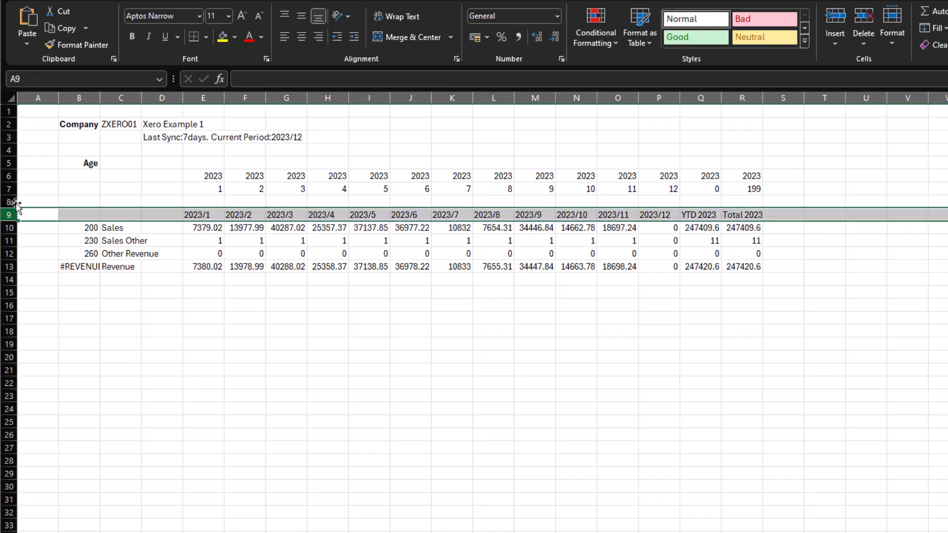
pyautogui.click(137, 36)
pyautogui.click(315, 38)
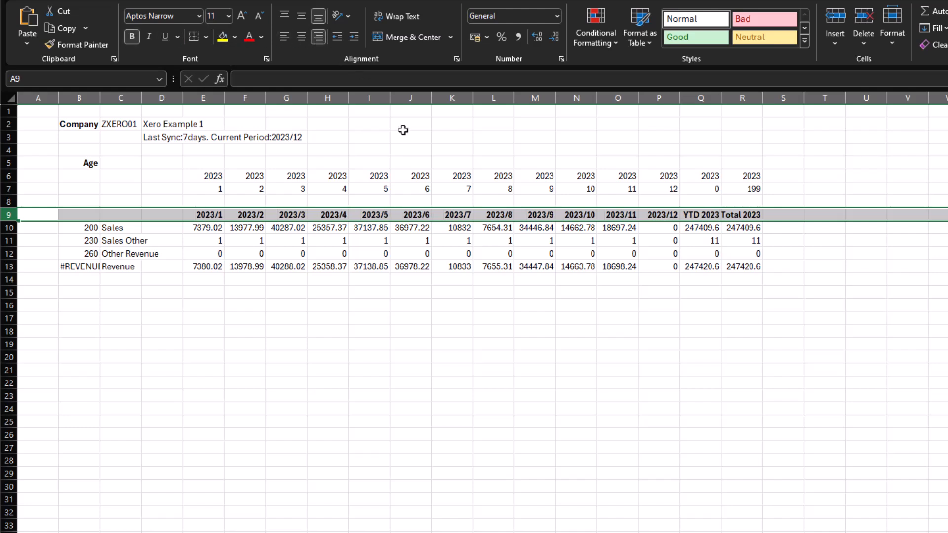
pyautogui.click(423, 240)
# Widen columns Q and R so the YTD and Total headings fit.
pyautogui.moveTo(696, 98); pyautogui.dragTo(726, 99)
pyautogui.click(692, 188)
pyautogui.click(578, 291)
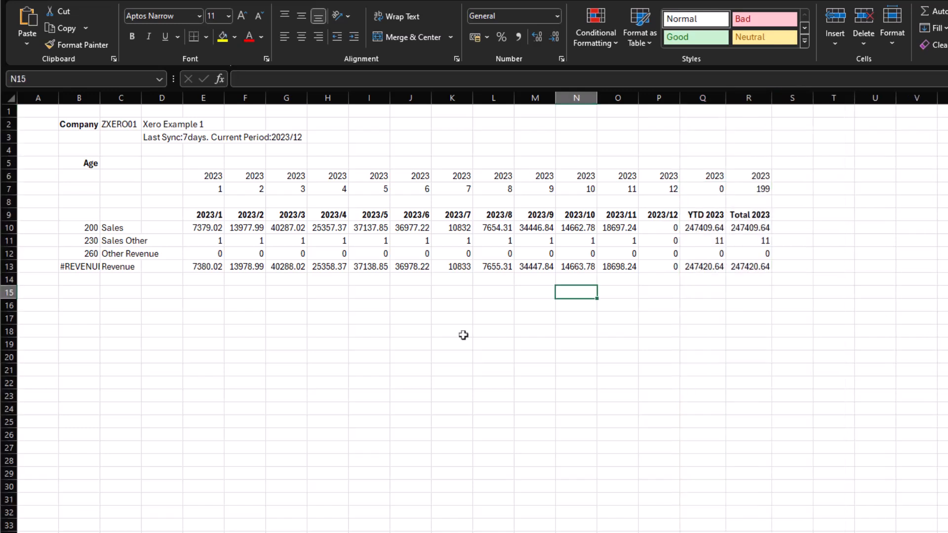
# Add CXLOptions as the Options argument of the CXL.GLVAL formula in E10 and copy it across E10:R13.
pyautogui.click(200, 229)
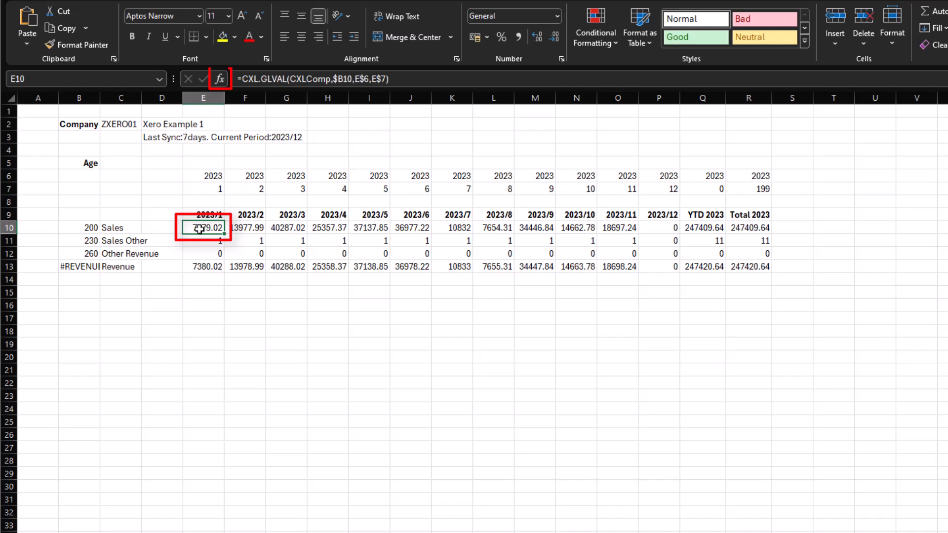
pyautogui.click(220, 79)
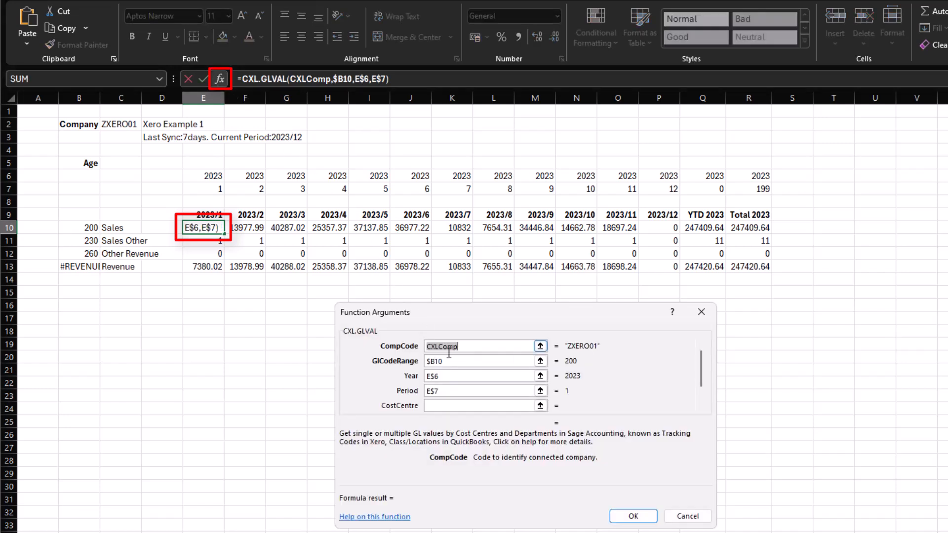
pyautogui.click(438, 404)
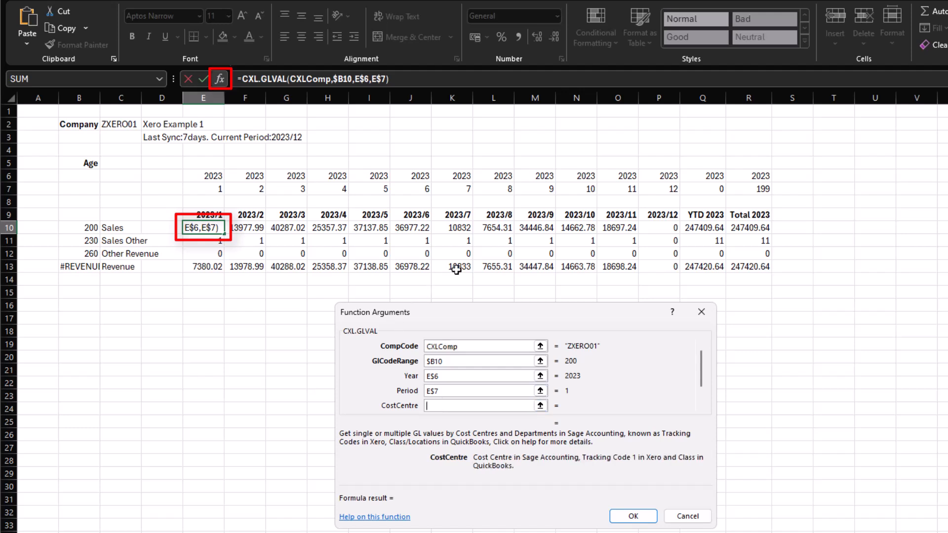
pyautogui.moveTo(702, 382); pyautogui.dragTo(701, 410)
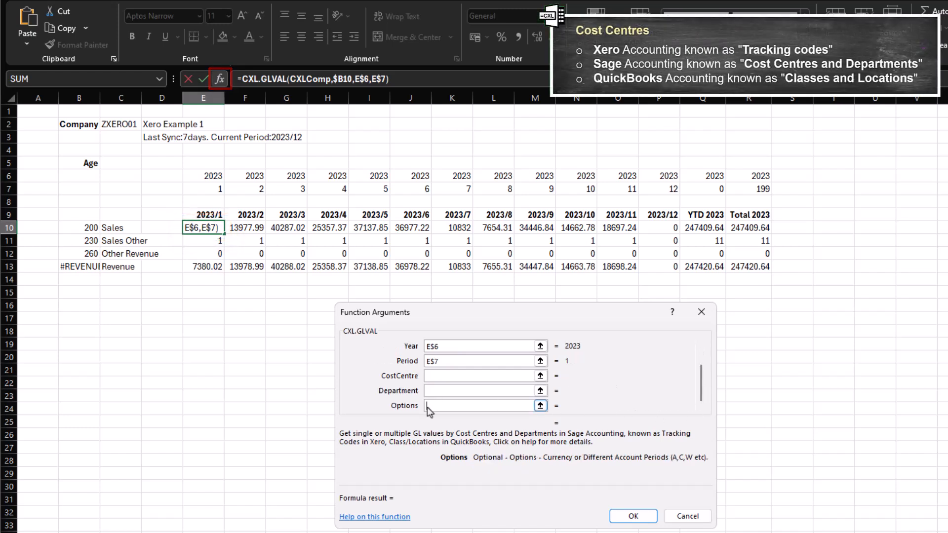
pyautogui.click(118, 164)
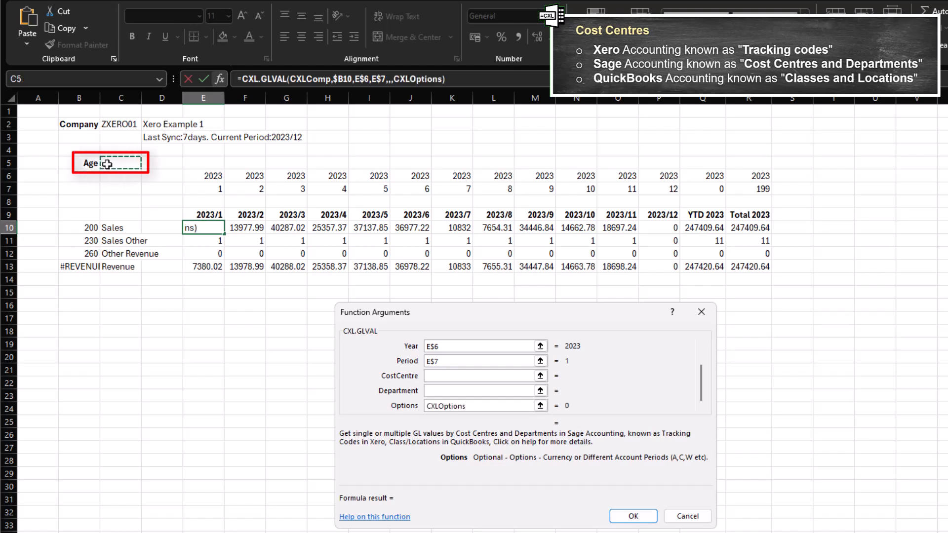
pyautogui.click(629, 517)
pyautogui.moveTo(225, 236); pyautogui.dragTo(756, 284)
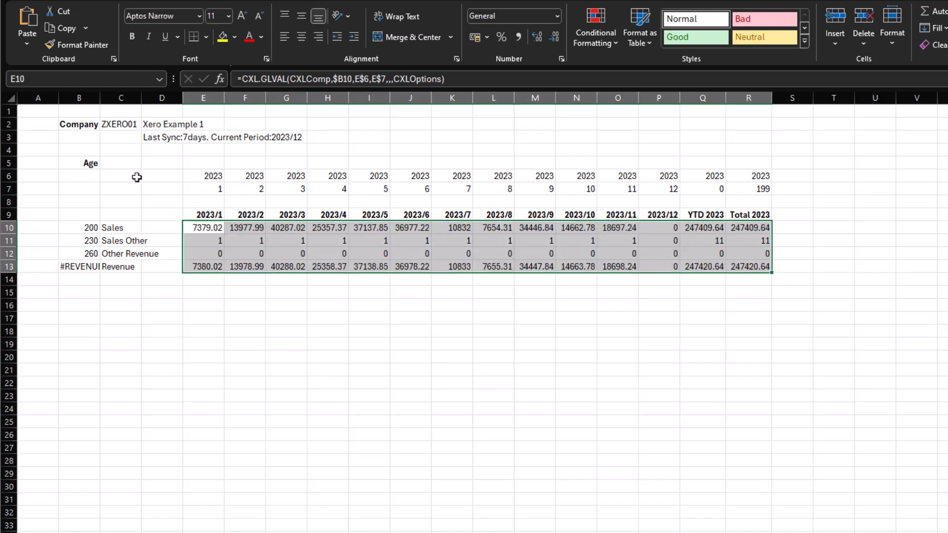
# Try the quarterly ageing codes in C5, entering AQ for accounting quarters and CQ for calendar quarters.
pyautogui.click(122, 163)
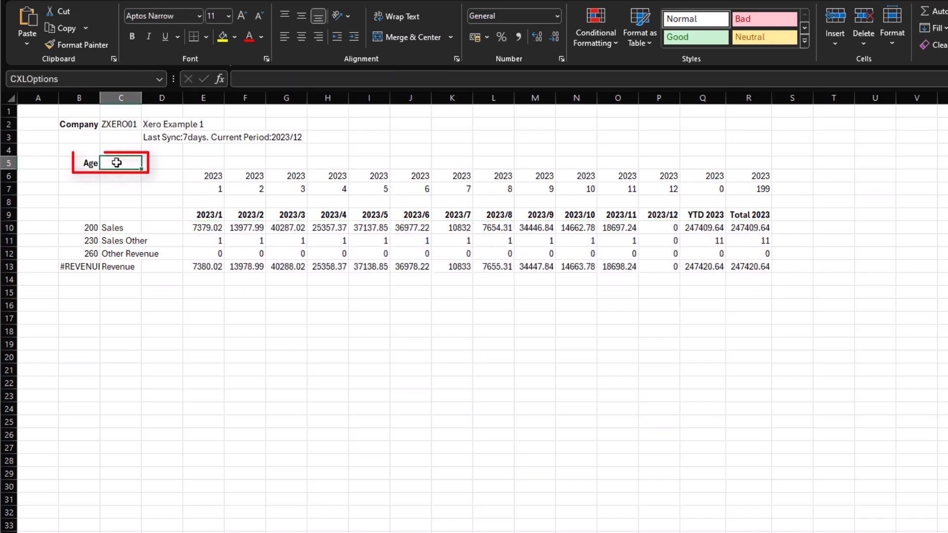
pyautogui.write('AQ')
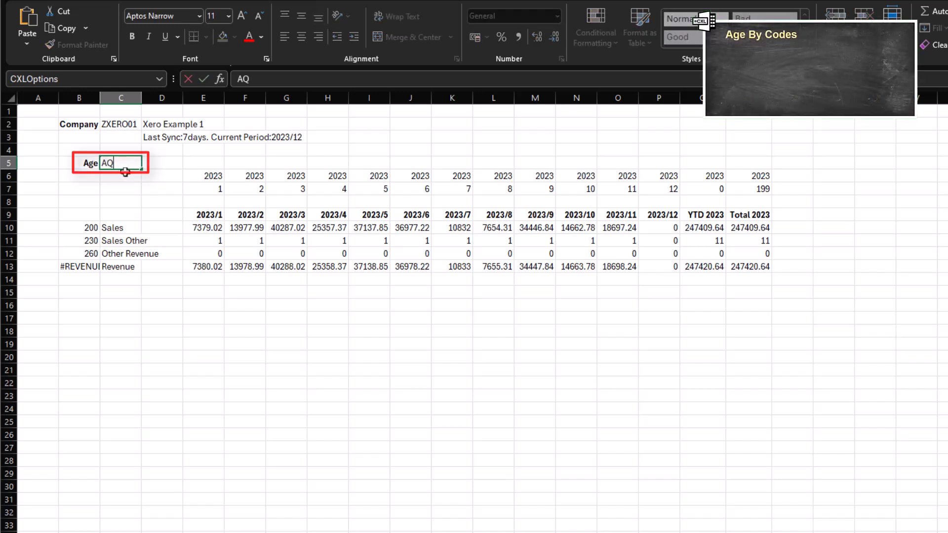
pyautogui.press('Tab')
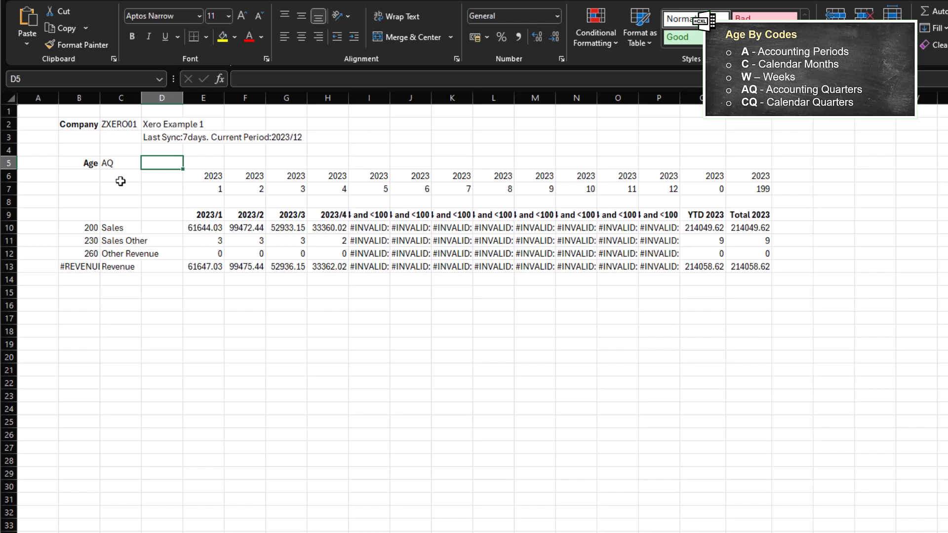
pyautogui.click(123, 164)
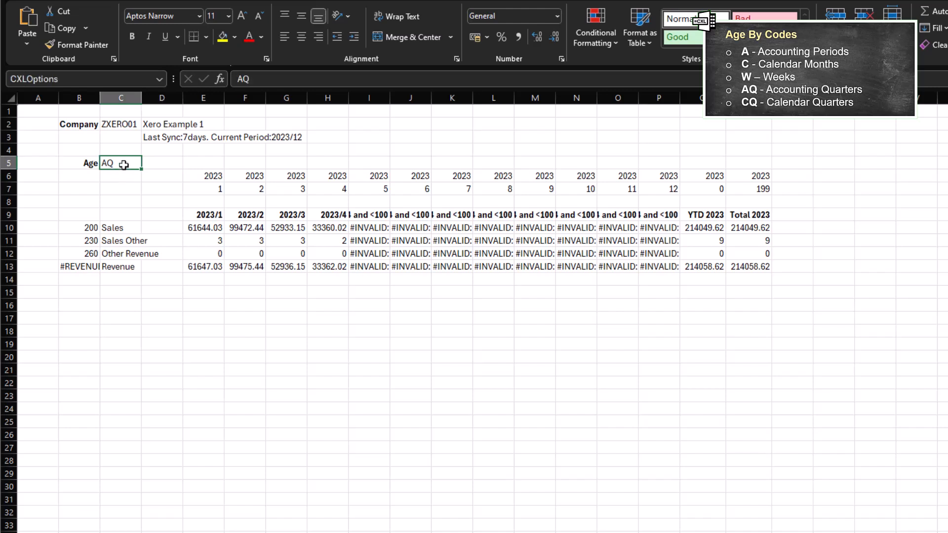
pyautogui.write('CQ')
pyautogui.press('Tab')
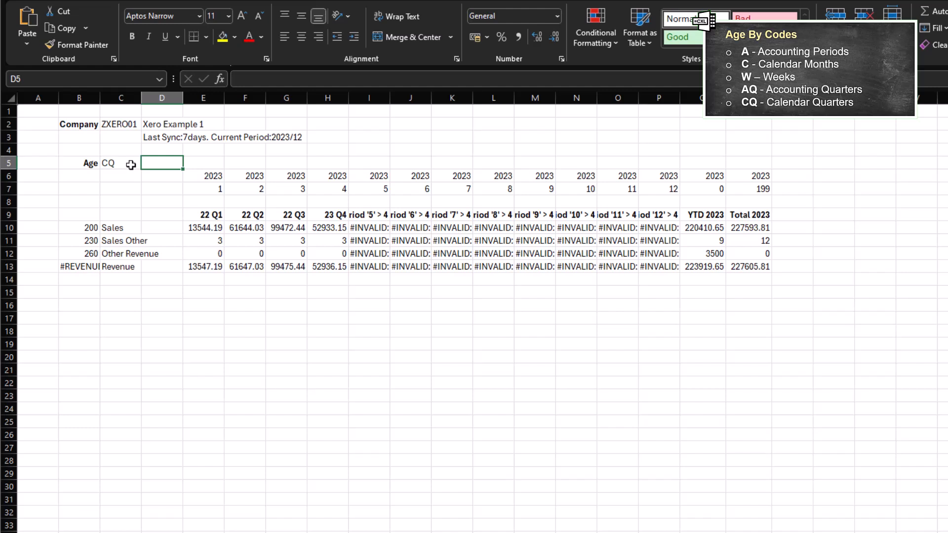
# Try the ageing codes W for weeks and C for calendar months in C5.
pyautogui.click(110, 164)
pyautogui.write('W')
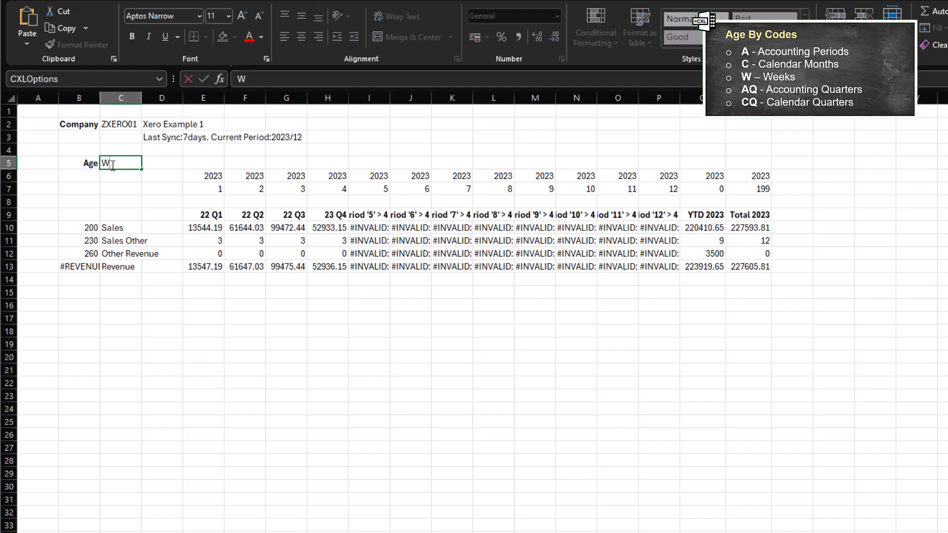
pyautogui.press('Tab')
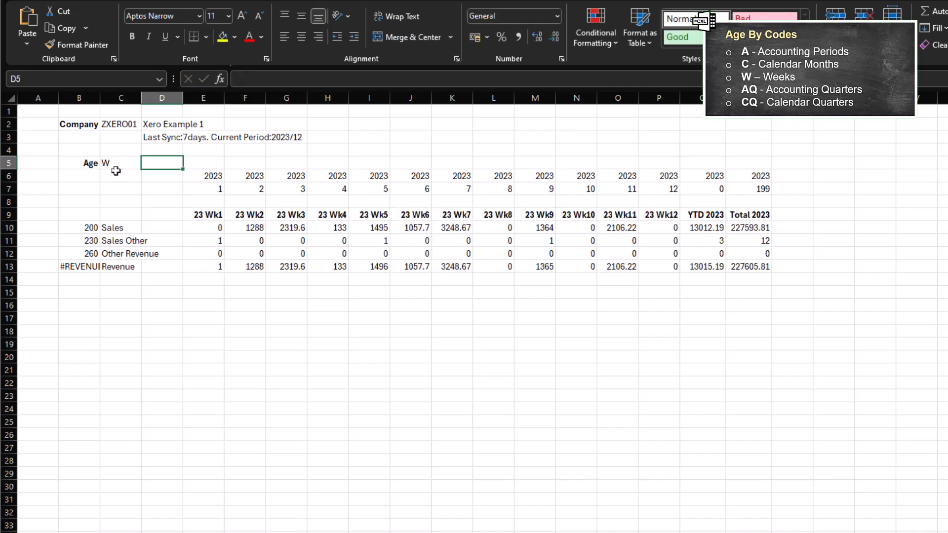
pyautogui.click(113, 168)
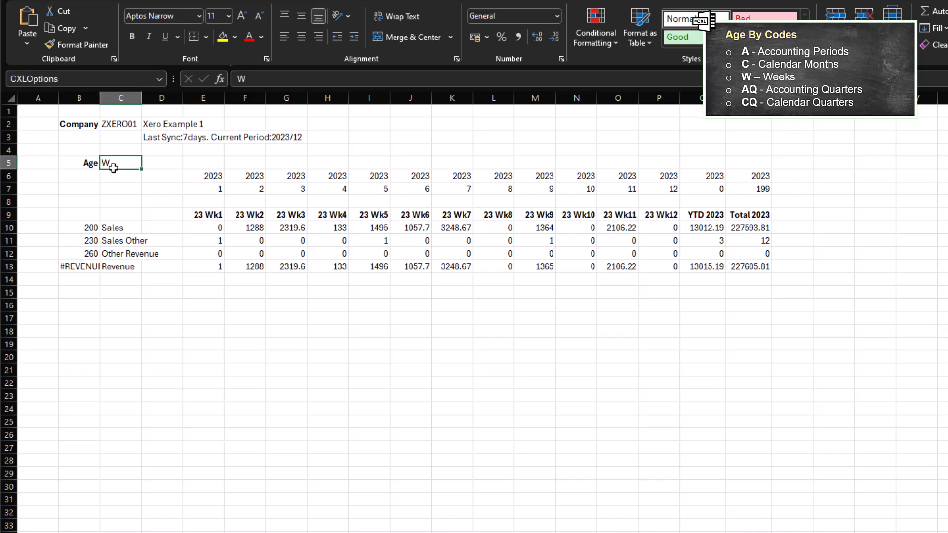
pyautogui.write('C')
pyautogui.press('Tab')
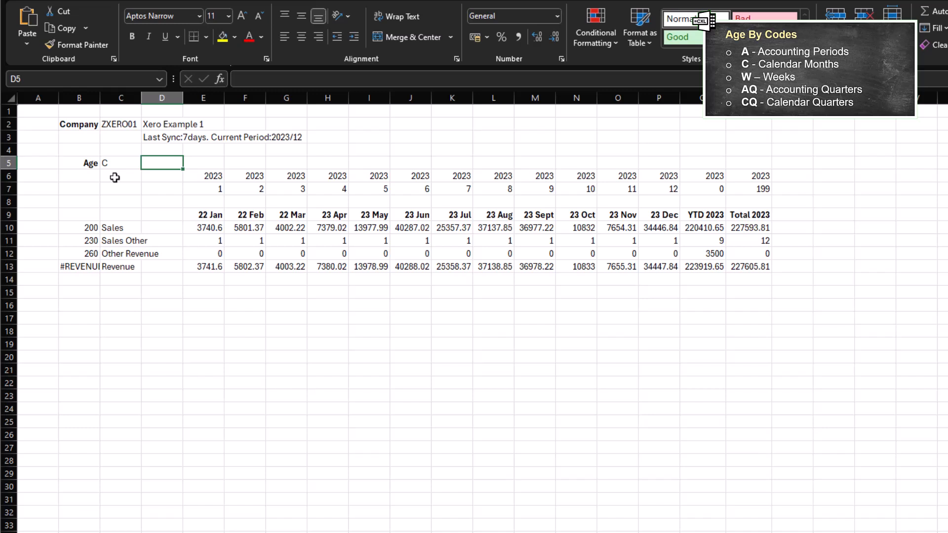
# Clear the ageing code in C5 and try the currency conversion option toUSD instead.
pyautogui.click(118, 163)
pyautogui.press('Delete')
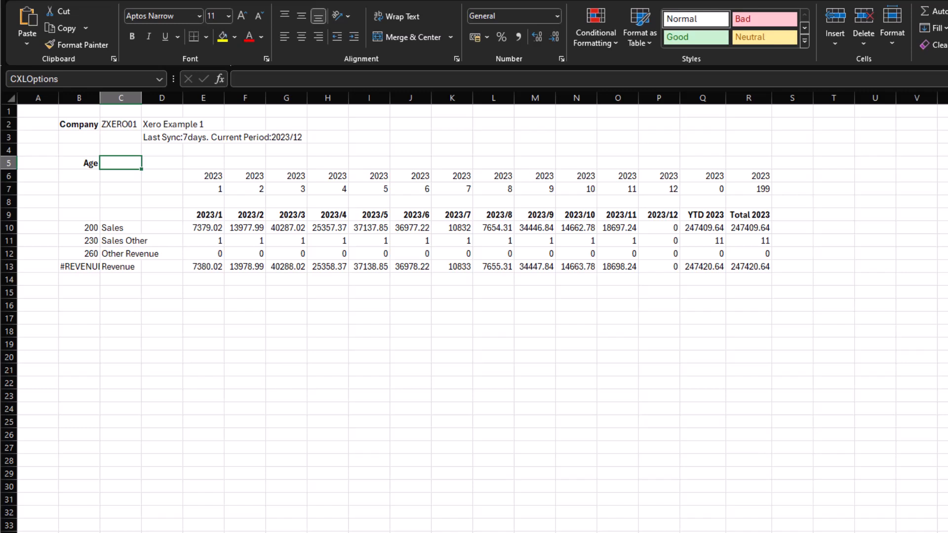
pyautogui.write('toUSD')
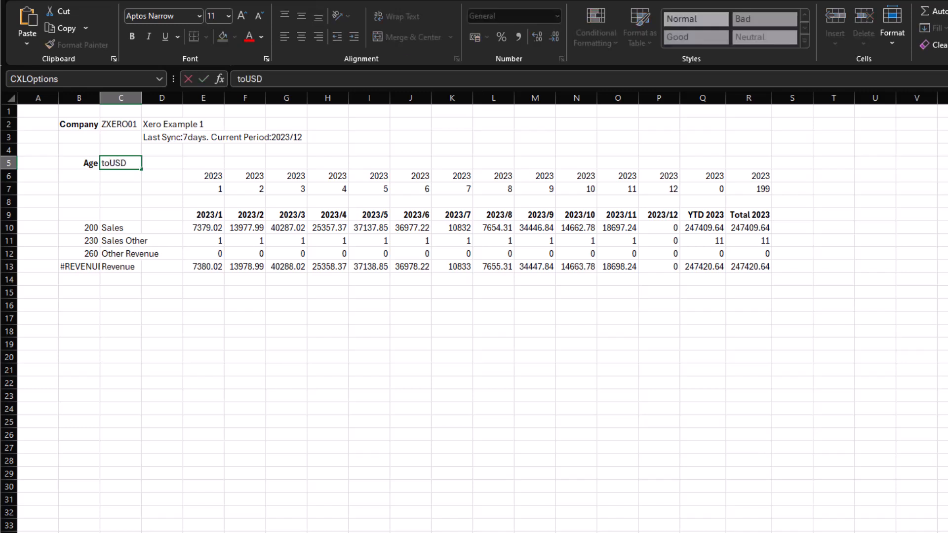
pyautogui.press('Return')
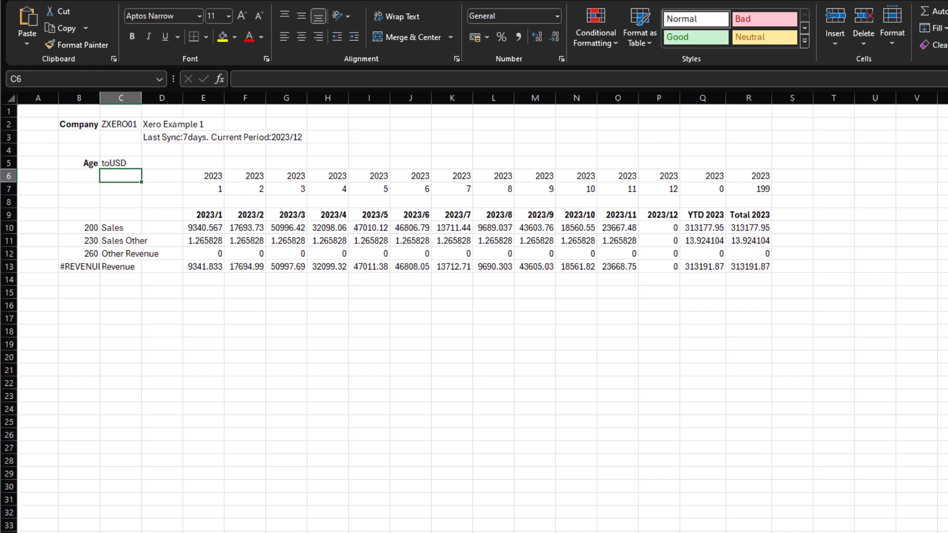
# Extend the option in C5 to toUSD,W to combine currency conversion with weekly ageing.
pyautogui.click(121, 163)
pyautogui.click(263, 79)
pyautogui.write(',W')
pyautogui.press('Return')
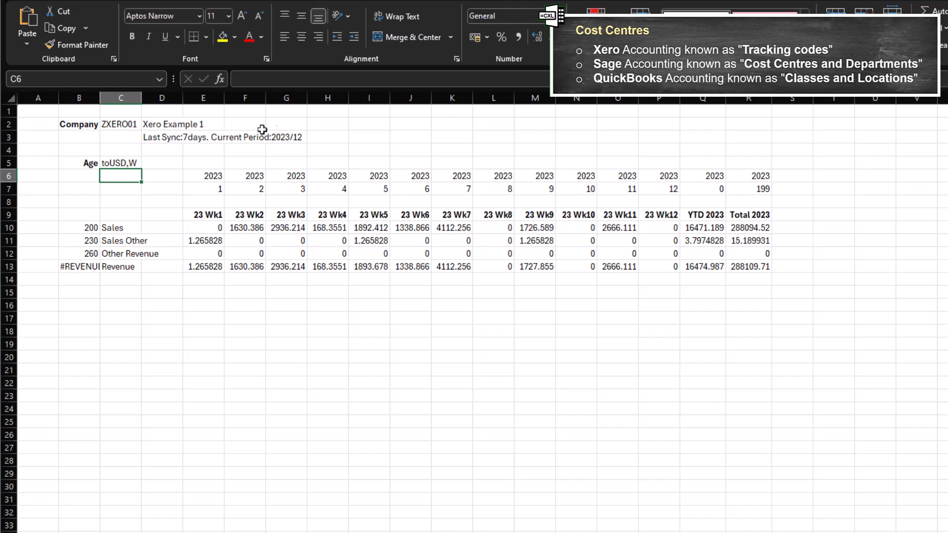
# Clear the combined currency and ageing option from C5.
pyautogui.click(127, 165)
pyautogui.press('Delete')
pyautogui.click(105, 194)
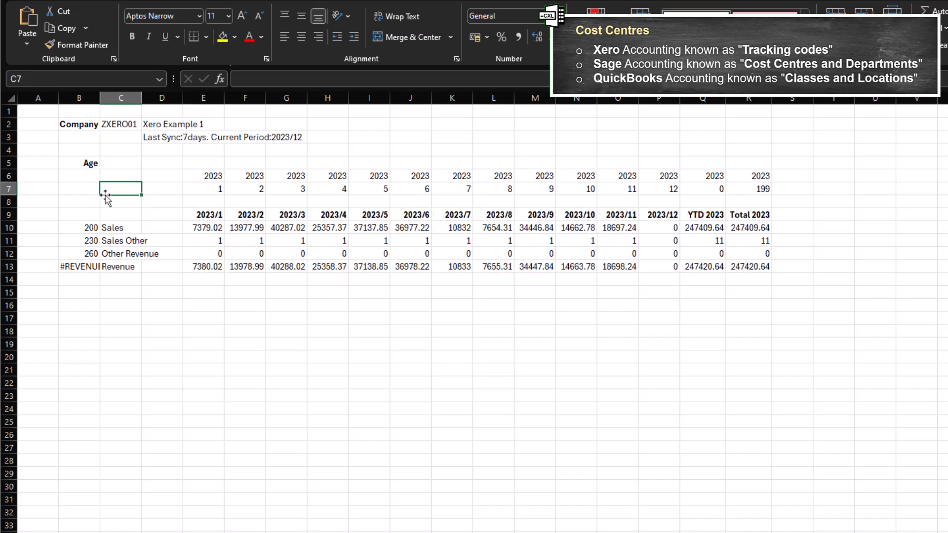
# Label cell B8 as Rep with right-aligned bold text.
pyautogui.click(89, 200)
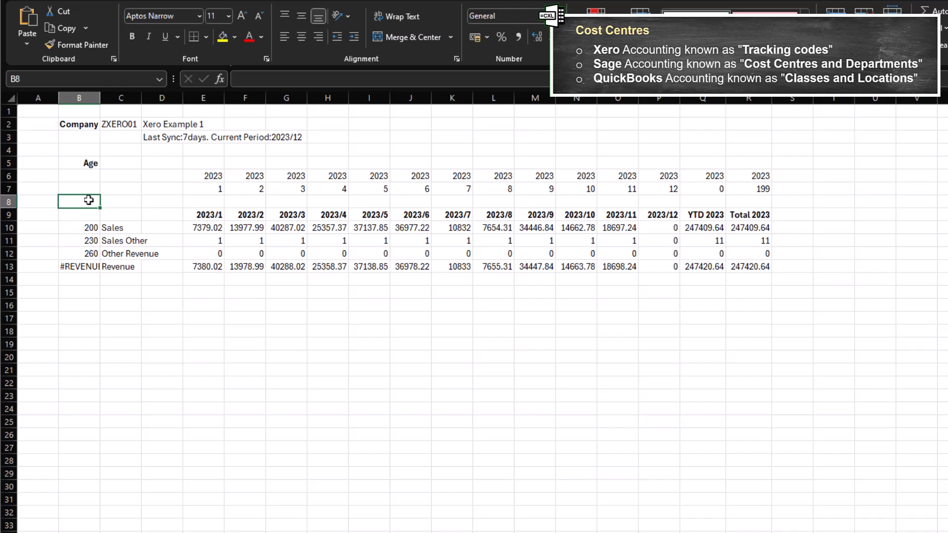
pyautogui.write('Rep')
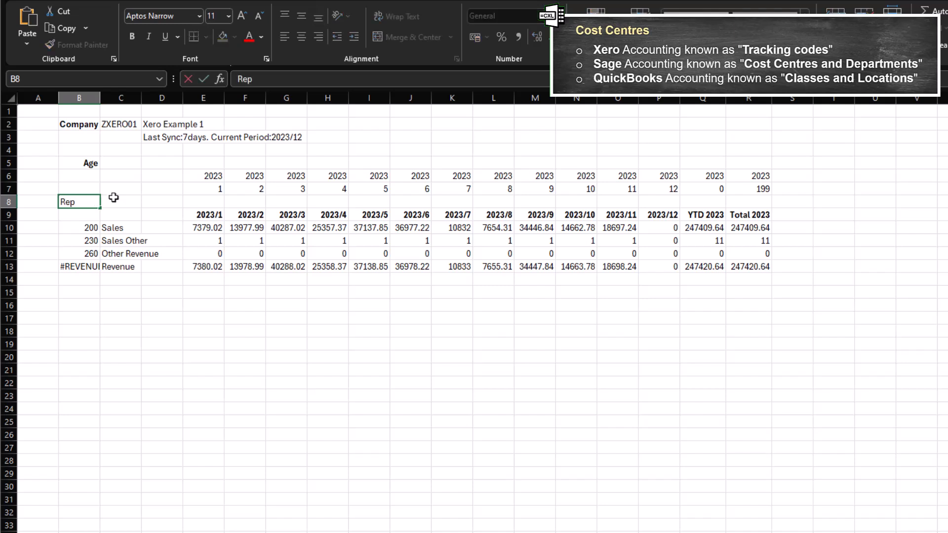
pyautogui.hotkey('ctrl', 'Return')
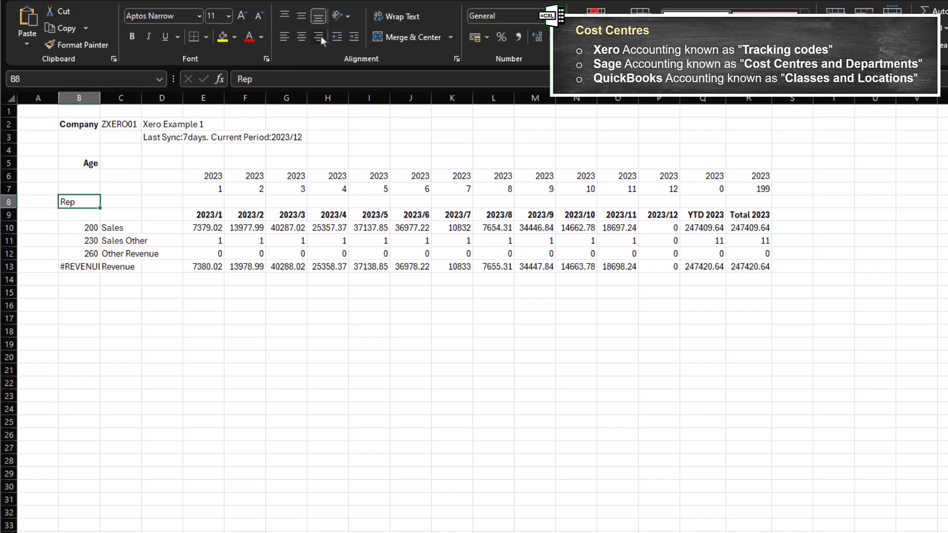
pyautogui.click(318, 36)
pyautogui.click(132, 36)
# Assign the name CXLRep to the rep selection cell C8.
pyautogui.click(104, 200)
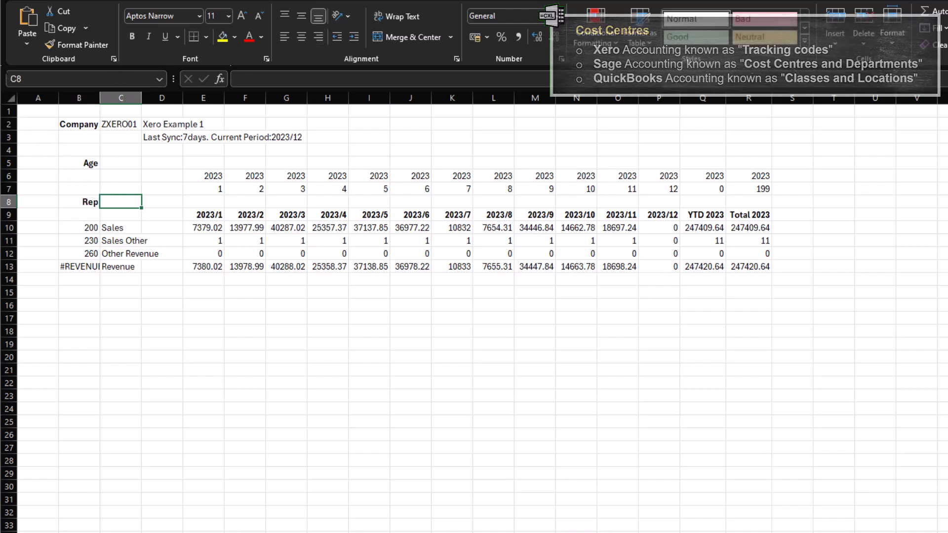
pyautogui.click(6, 79)
pyautogui.write('CXLRep')
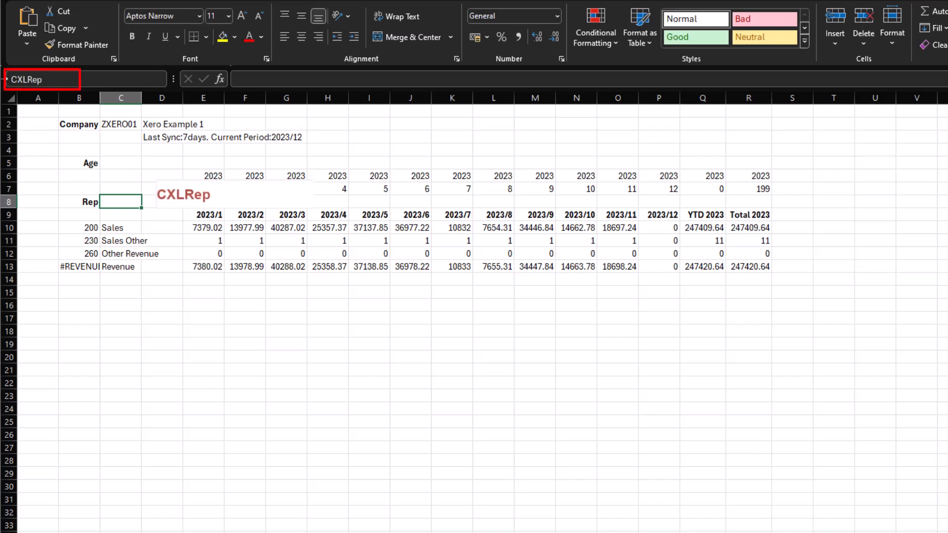
pyautogui.press('Return')
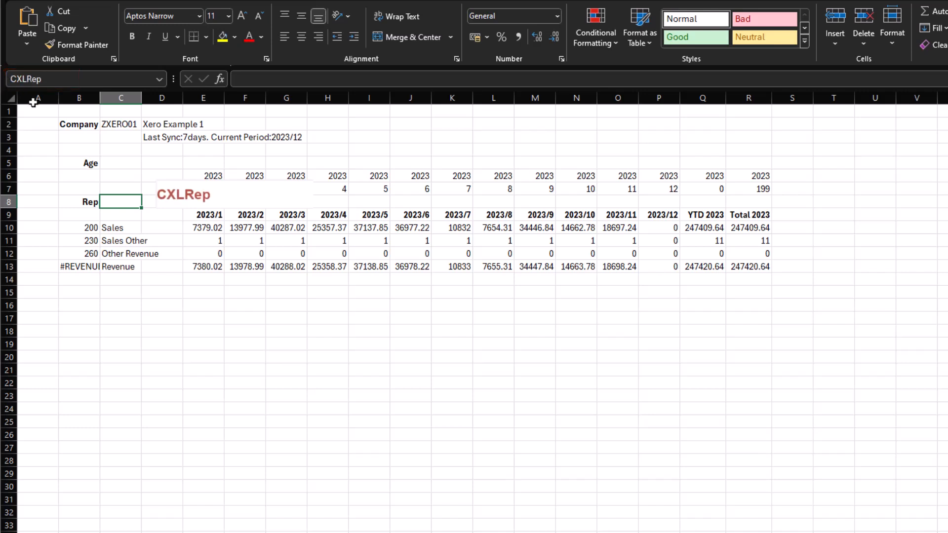
# Set the Department argument of the E10 GLVAL formula to CXLRep and fill the formula through R13.
pyautogui.click(210, 227)
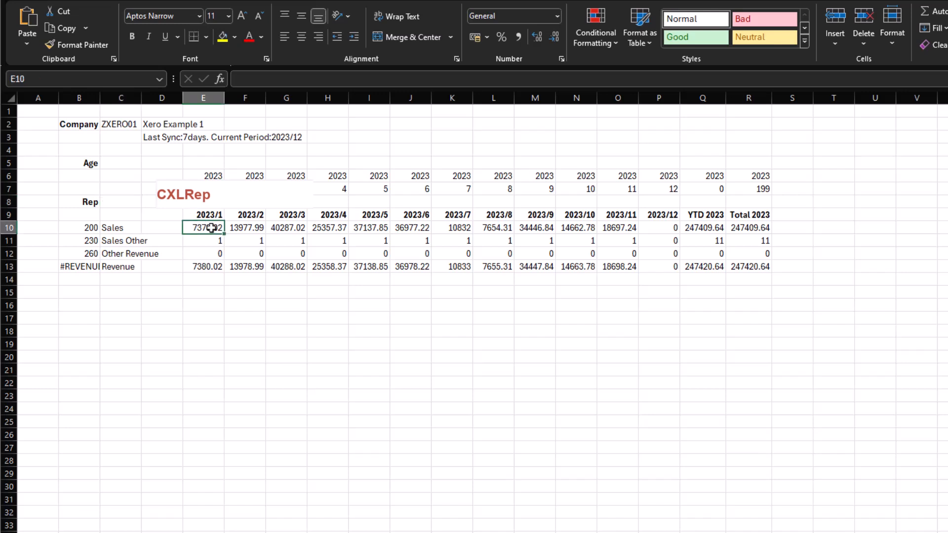
pyautogui.click(222, 82)
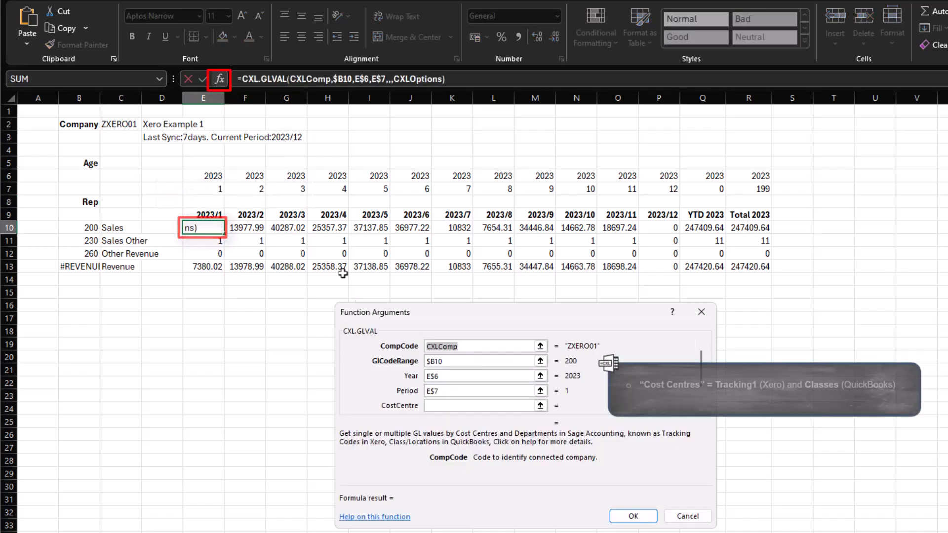
pyautogui.click(427, 406)
pyautogui.press('Tab')
pyautogui.press('Tab')
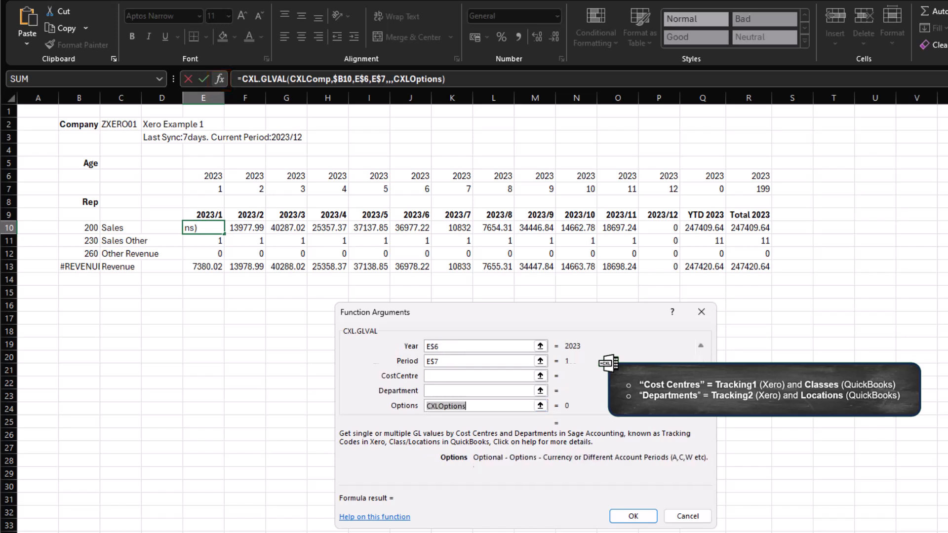
pyautogui.click(447, 391)
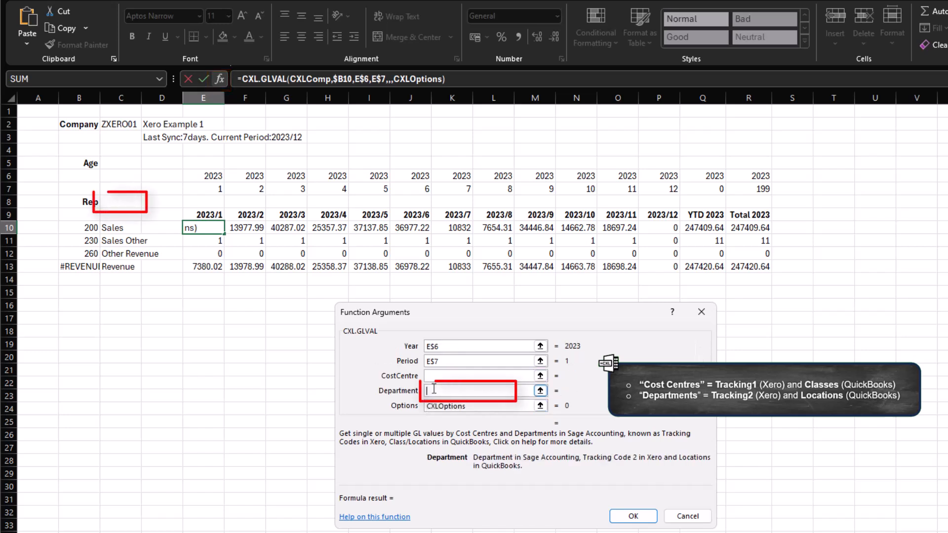
pyautogui.click(119, 208)
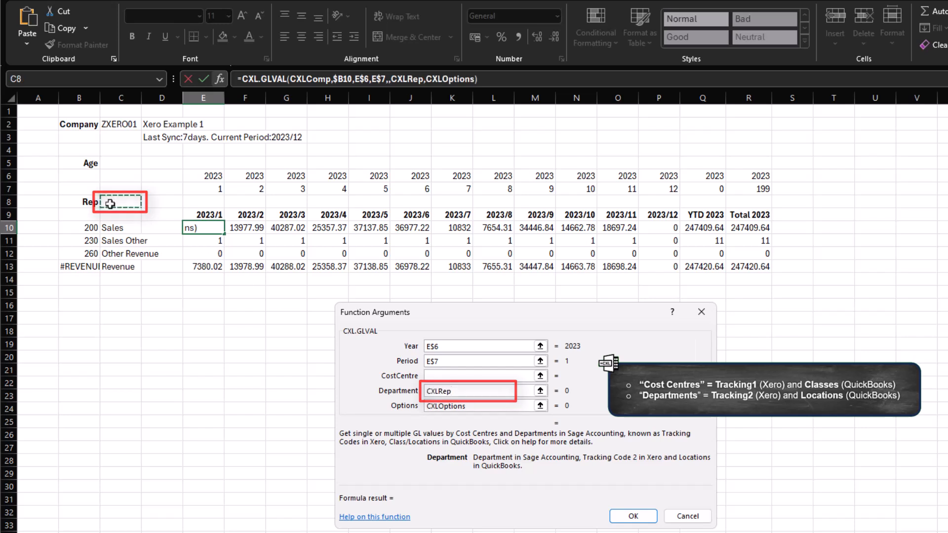
pyautogui.click(631, 516)
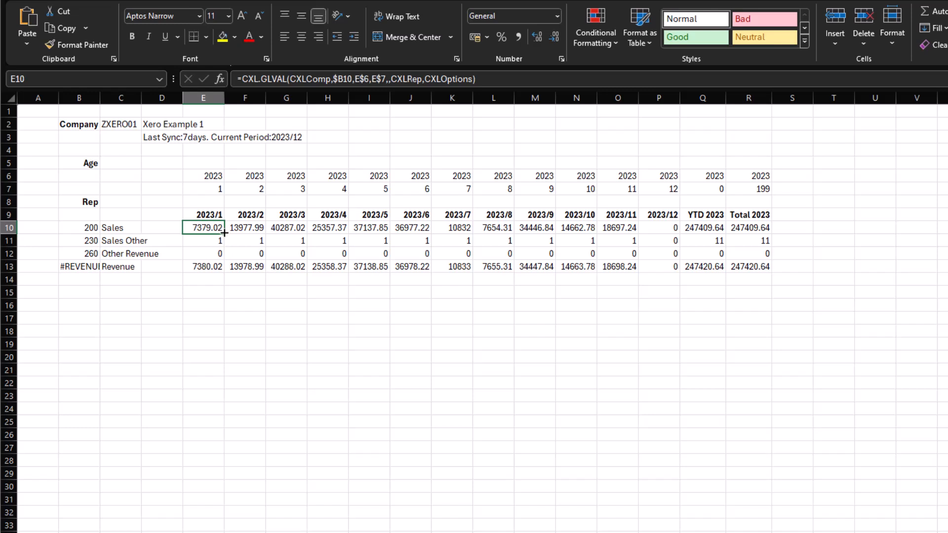
pyautogui.moveTo(224, 232); pyautogui.dragTo(766, 273)
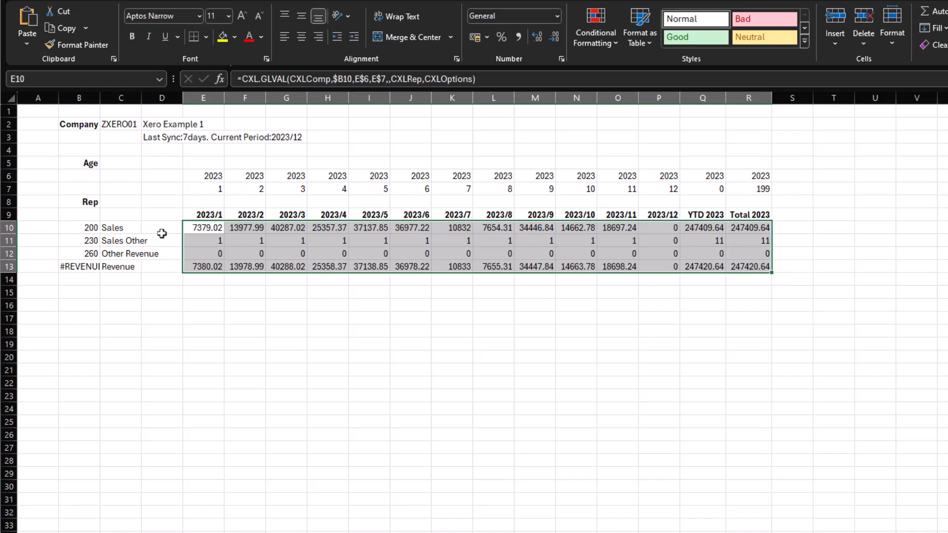
# Try filtering the sales report by two different rep names in C8.
pyautogui.click(120, 205)
pyautogui.write('Sam')
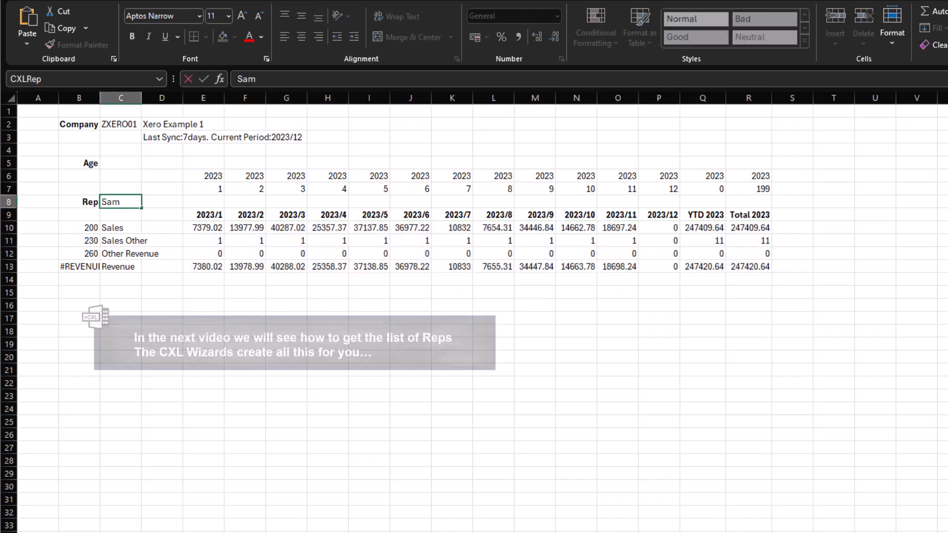
pyautogui.press('Tab')
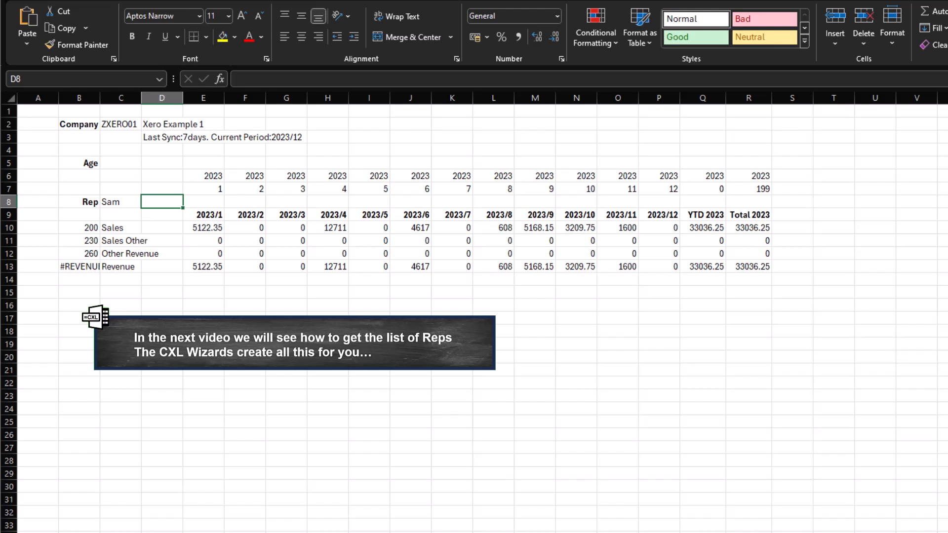
pyautogui.click(120, 201)
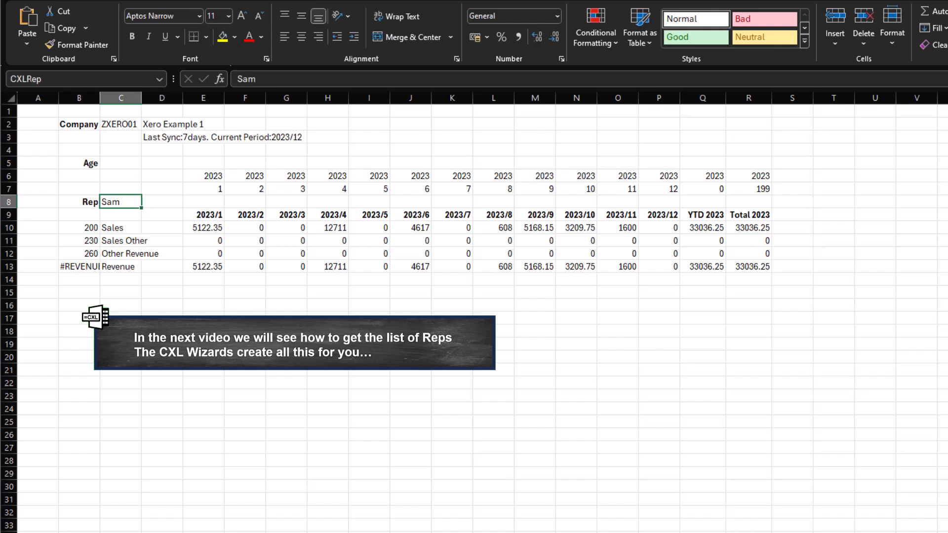
pyautogui.write('Tim')
pyautogui.press('Return')
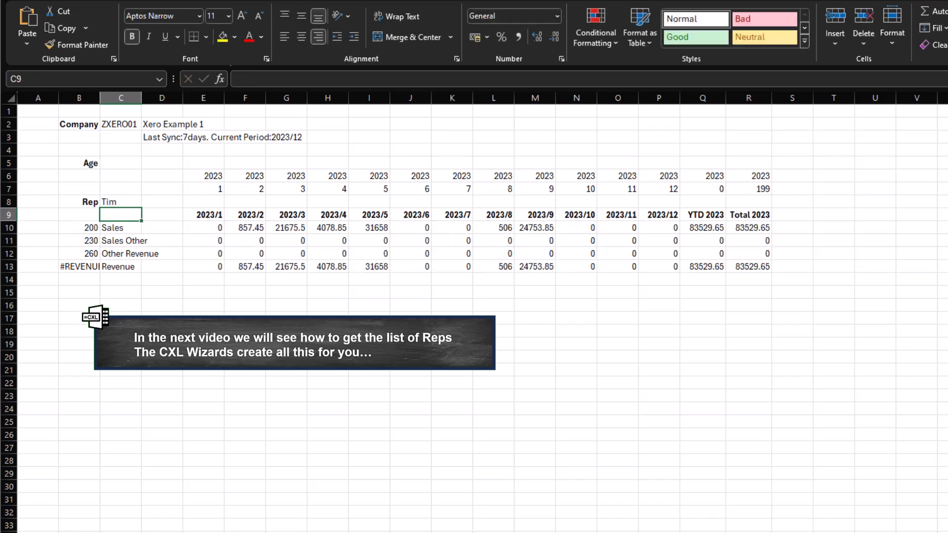
# Set the rep filter in C8 to No Analysis.
pyautogui.click(120, 201)
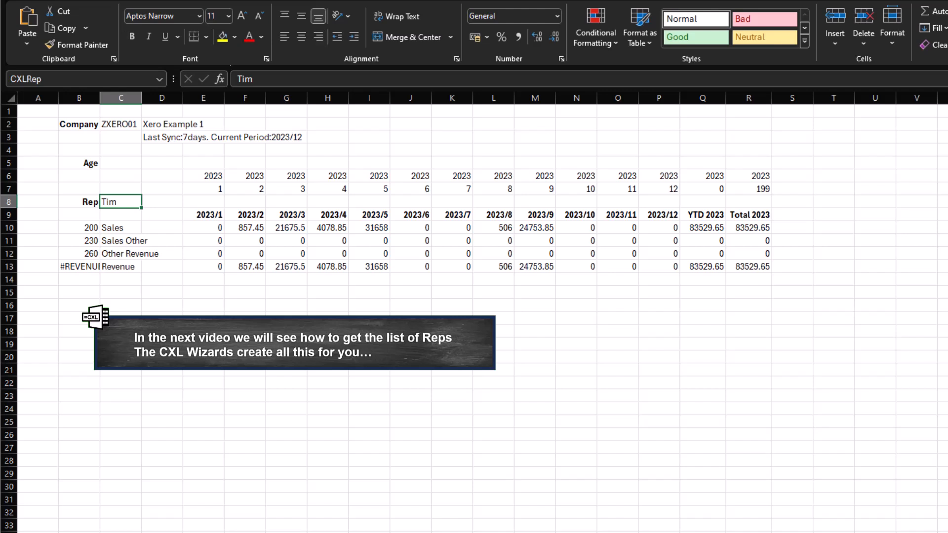
pyautogui.write('No A')
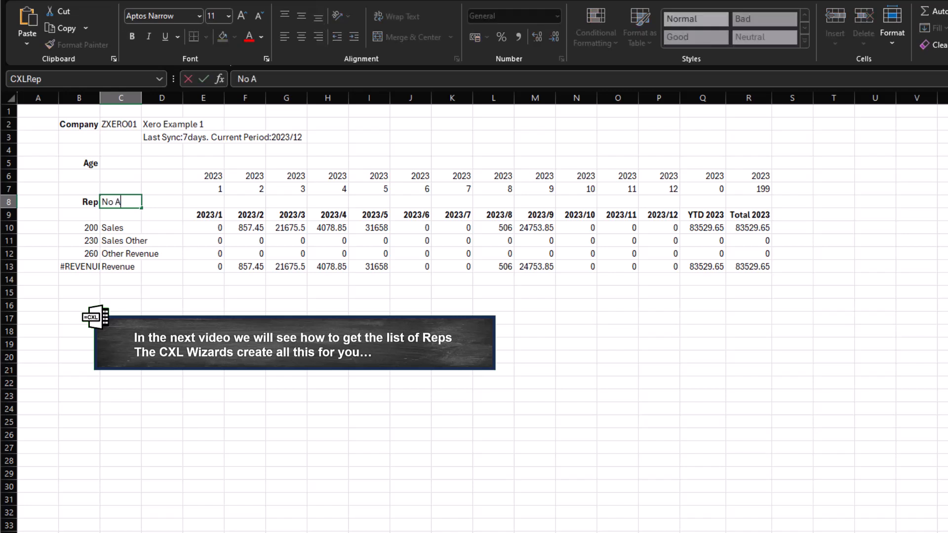
pyautogui.write('nalysis')
pyautogui.press('Return')
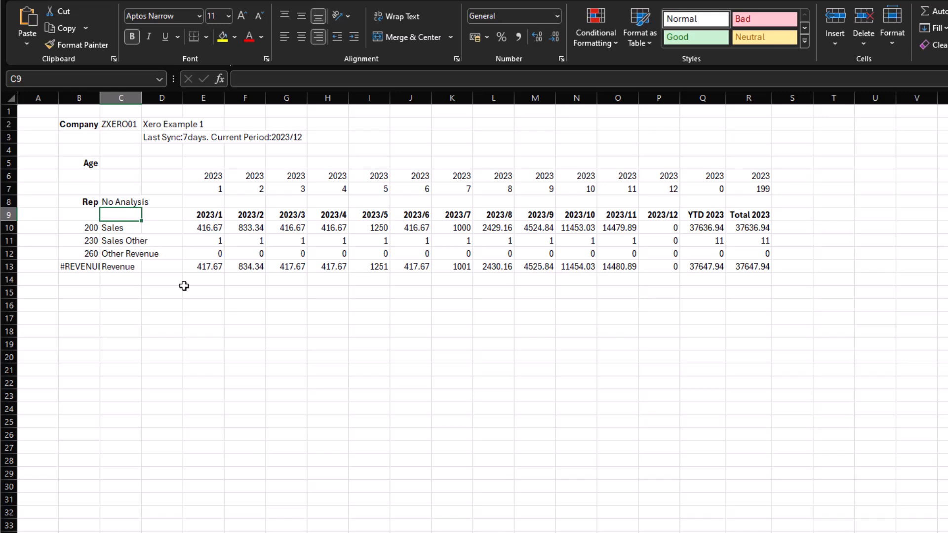
# Copy the Revenue cells B13:E13 to row 17, starting at B17.
pyautogui.moveTo(77, 266); pyautogui.dragTo(212, 267)
pyautogui.hotkey('ctrl', 'c')
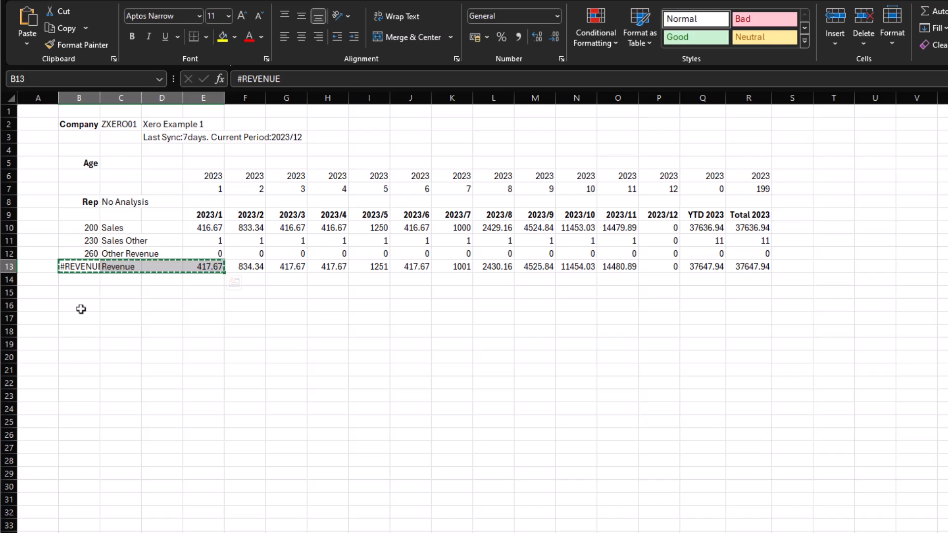
pyautogui.click(79, 316)
pyautogui.hotkey('ctrl', 'v')
pyautogui.click(79, 304)
# Change the account code in B17 to 090 and widen column D to fit the account name.
pyautogui.click(85, 318)
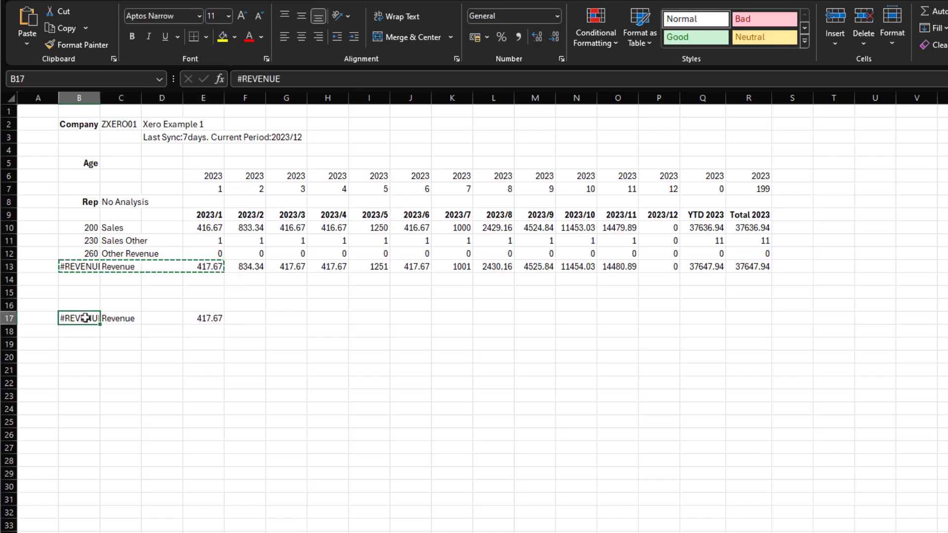
pyautogui.write('090')
pyautogui.press('Tab')
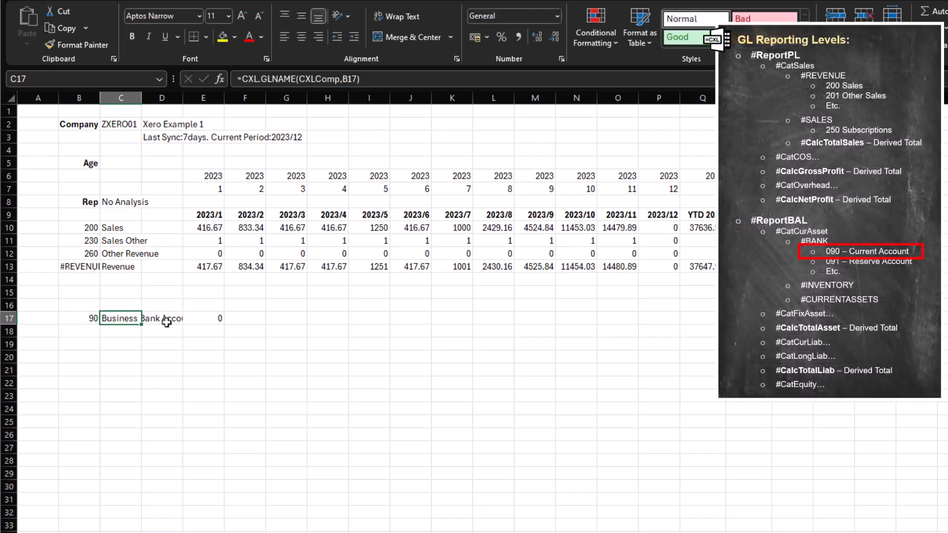
pyautogui.moveTo(183, 98); pyautogui.dragTo(203, 99)
# Shorten the E17 formula to =CXL.GLVAL(CXLComp,$B17), removing the year, period, rep and options arguments.
pyautogui.click(227, 319)
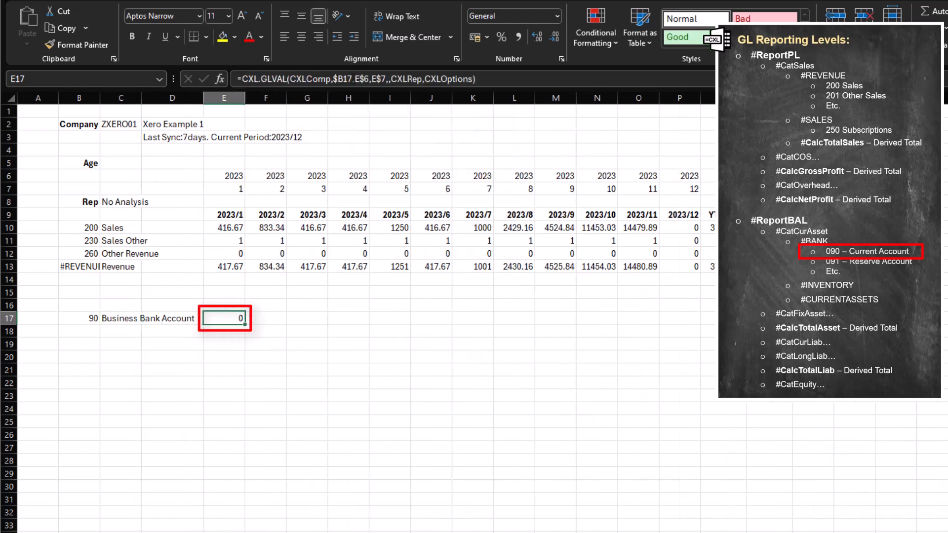
pyautogui.moveTo(352, 79); pyautogui.dragTo(471, 80)
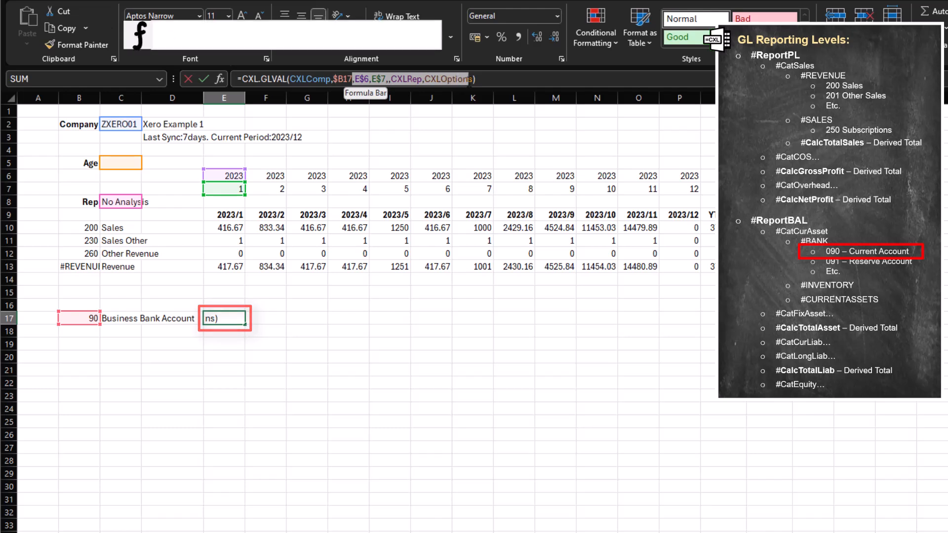
pyautogui.press('BackSpace')
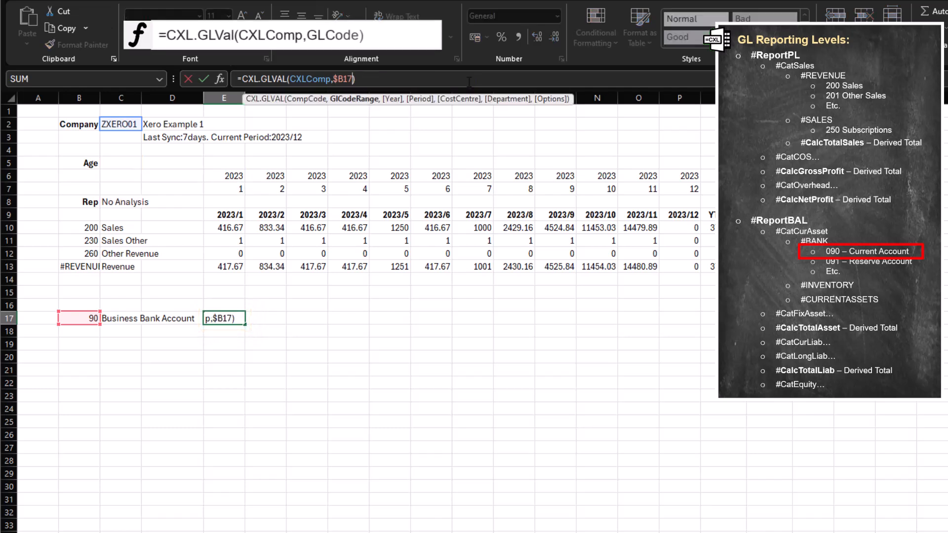
pyautogui.press('Return')
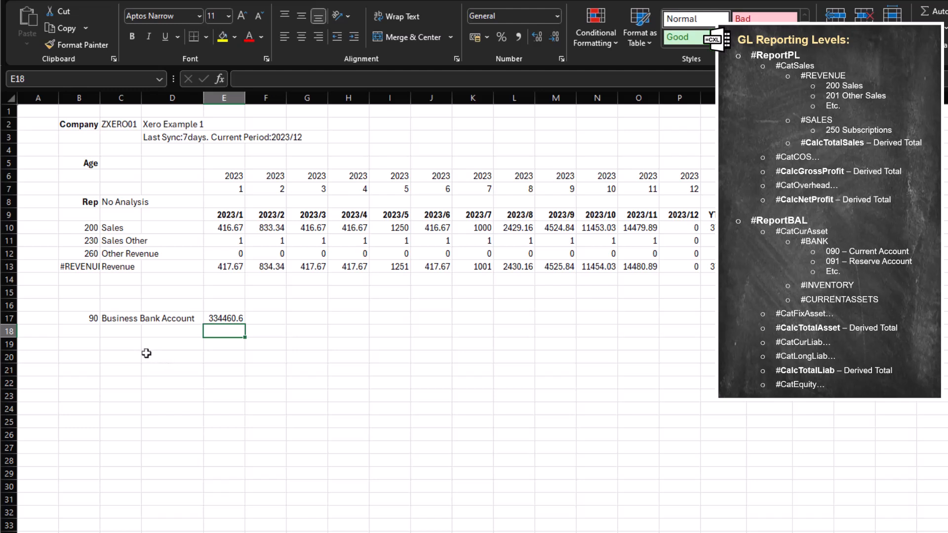
# Enter the account code 91 in B18 and the group code #BANK in B19.
pyautogui.click(87, 336)
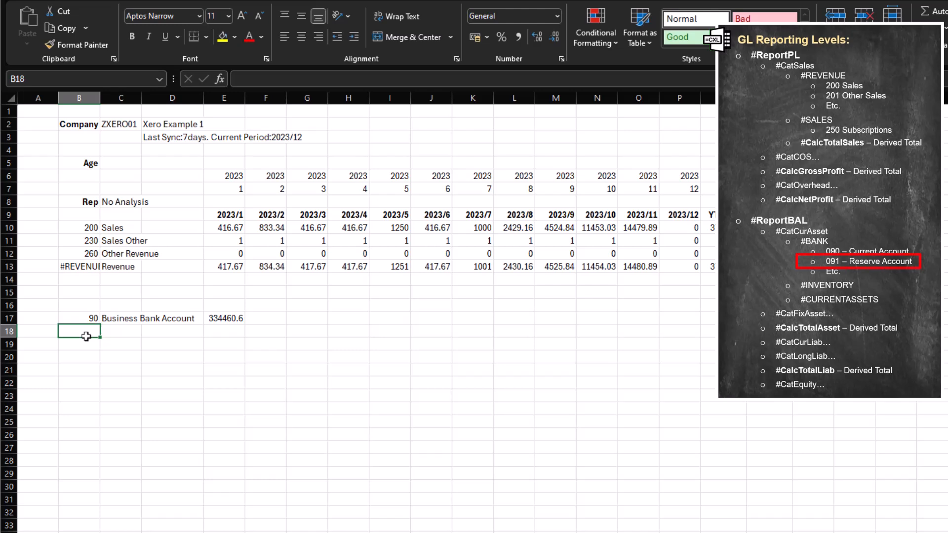
pyautogui.write('91')
pyautogui.press('Return')
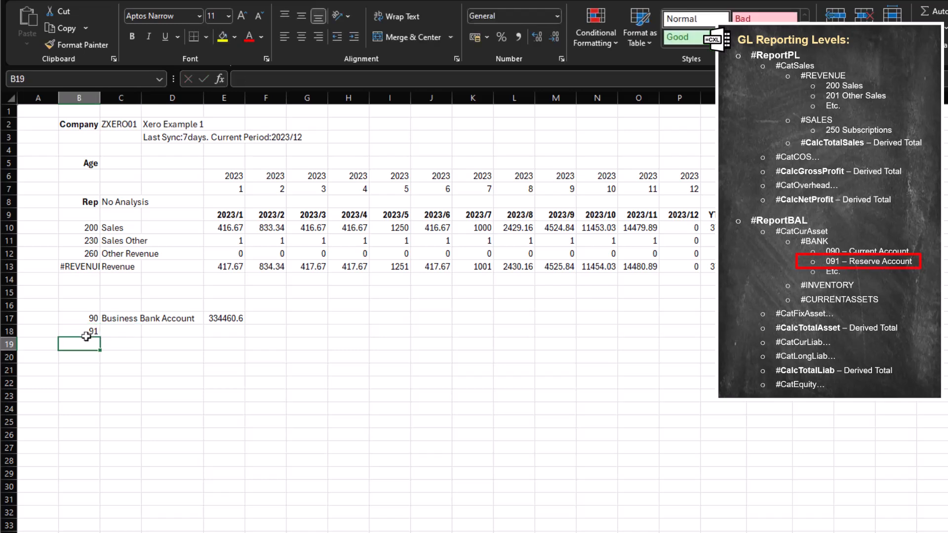
pyautogui.write('#BANK')
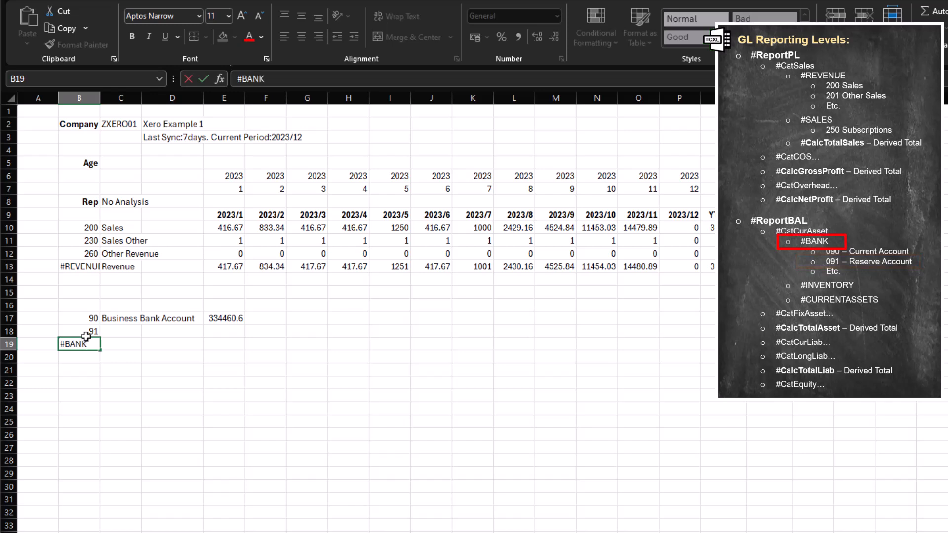
pyautogui.press('Tab')
# Fill the account name and balance formulas in C17:E17 down to row 19.
pyautogui.click(114, 319)
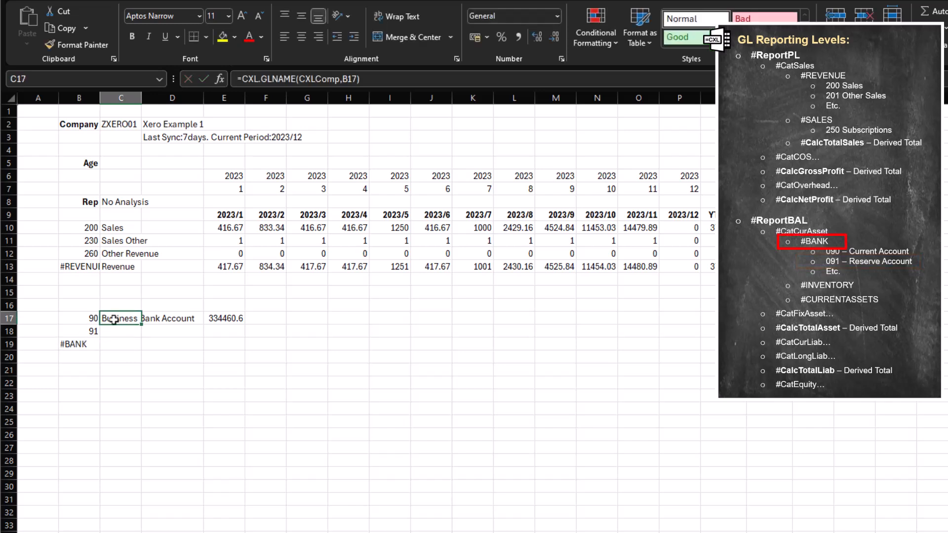
pyautogui.moveTo(218, 320); pyautogui.dragTo(135, 319)
pyautogui.moveTo(243, 321); pyautogui.dragTo(244, 347)
pyautogui.click(225, 384)
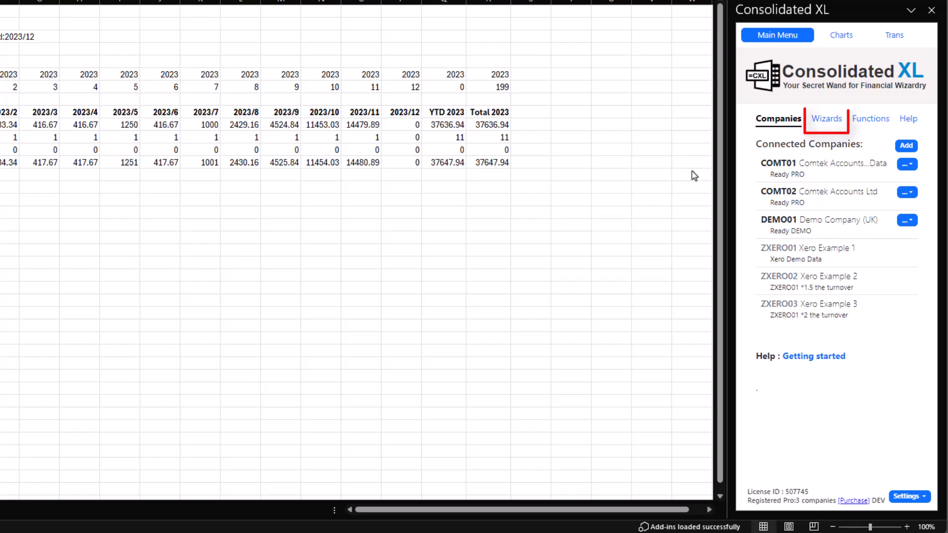
# Open the Consolidated XL Income Statement / P&L wizard and start it.
pyautogui.click(824, 127)
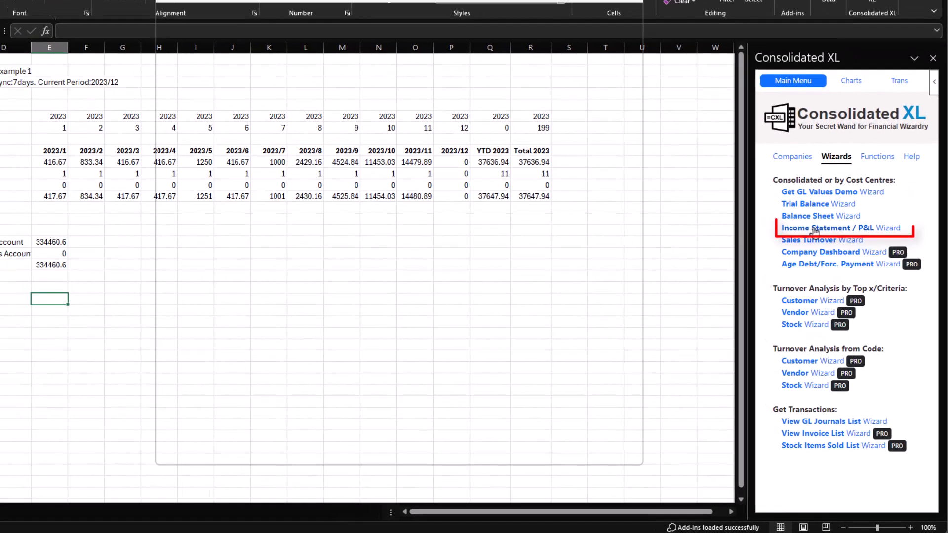
pyautogui.click(801, 200)
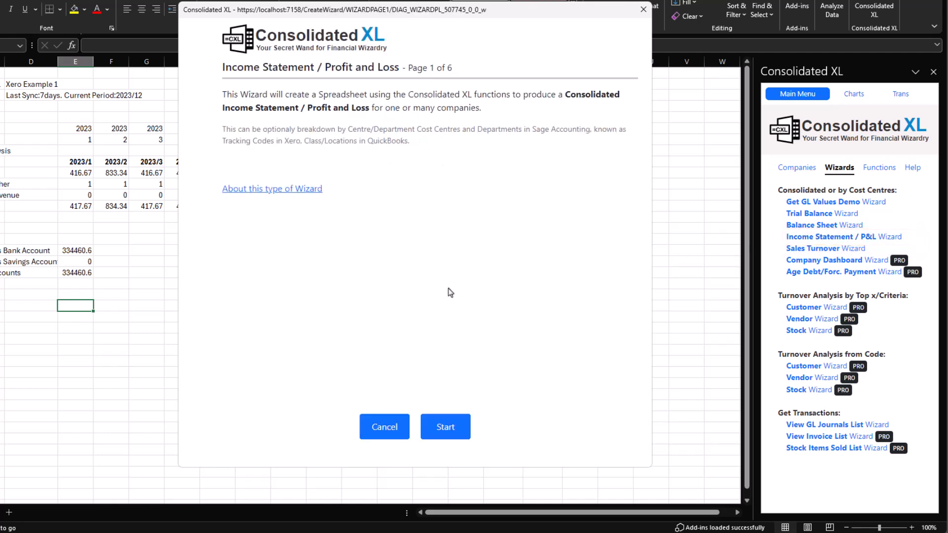
pyautogui.click(444, 426)
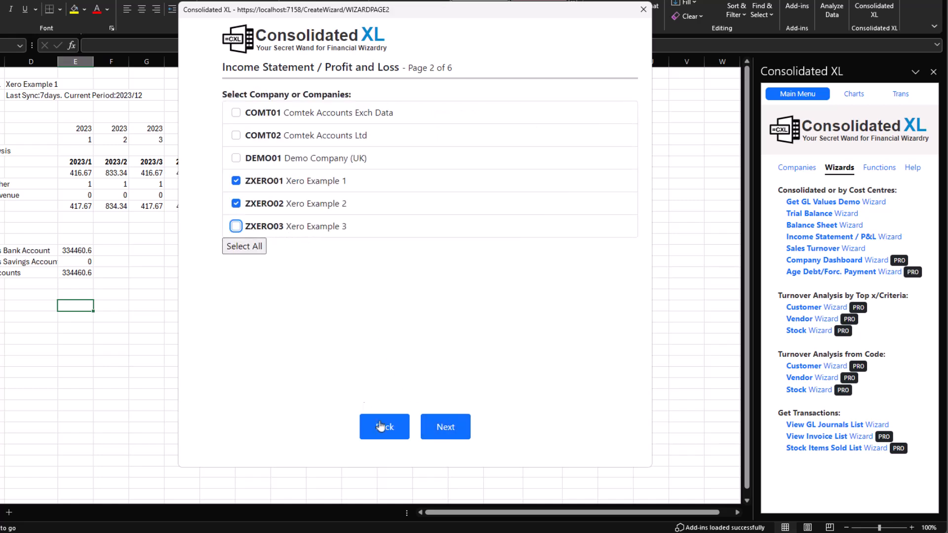
# Create the Income Statement for ZXERO01 and ZXERO02 by accounting periods 1 - 12, with YTD totals off and no region/rep analysis.
pyautogui.click(440, 432)
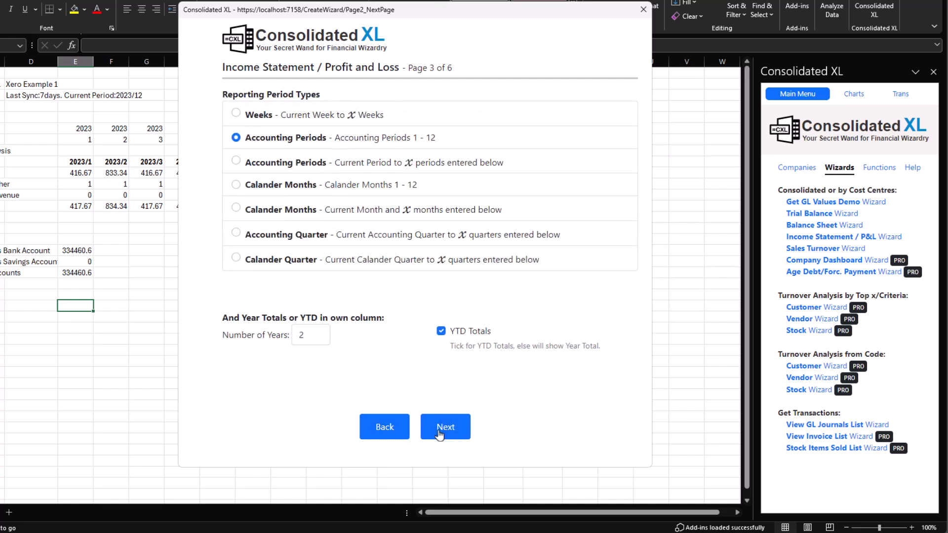
pyautogui.click(319, 332)
pyautogui.click(440, 332)
pyautogui.click(444, 428)
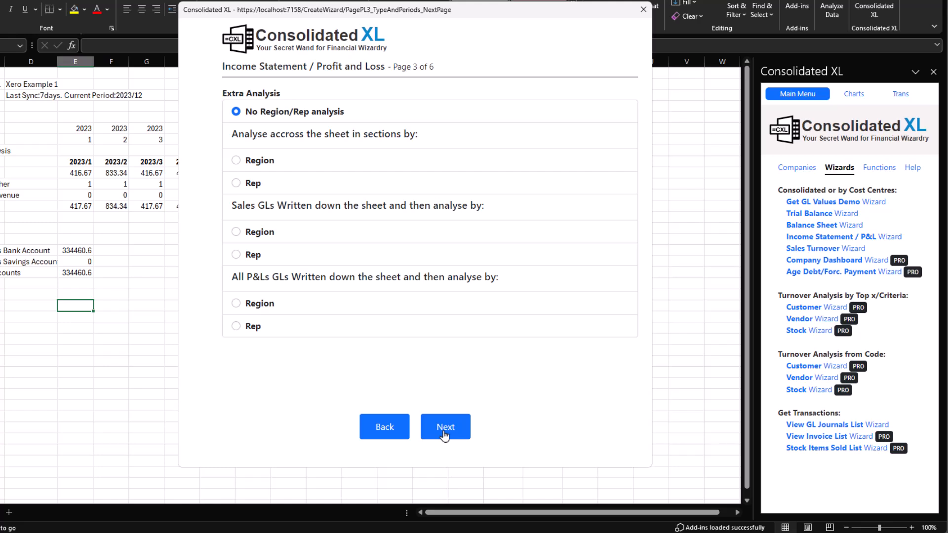
pyautogui.click(444, 428)
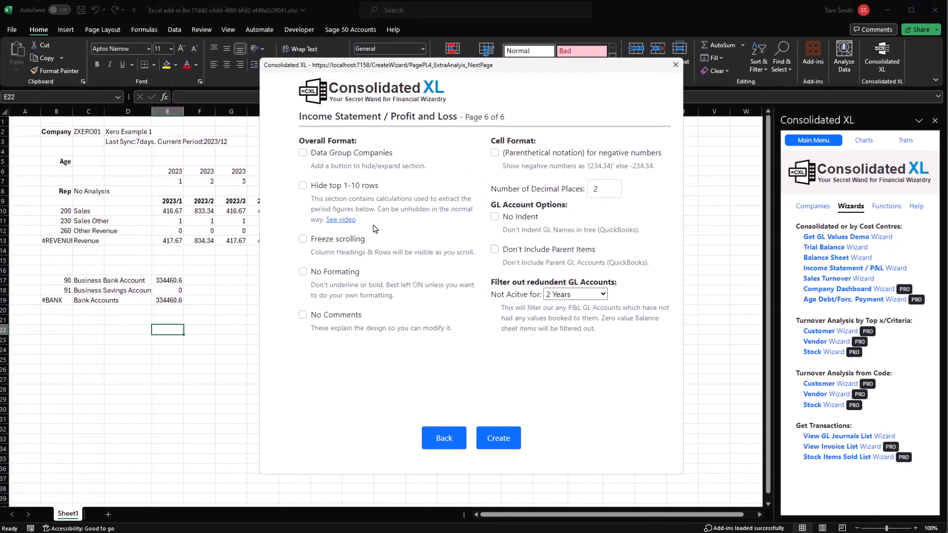
pyautogui.click(496, 445)
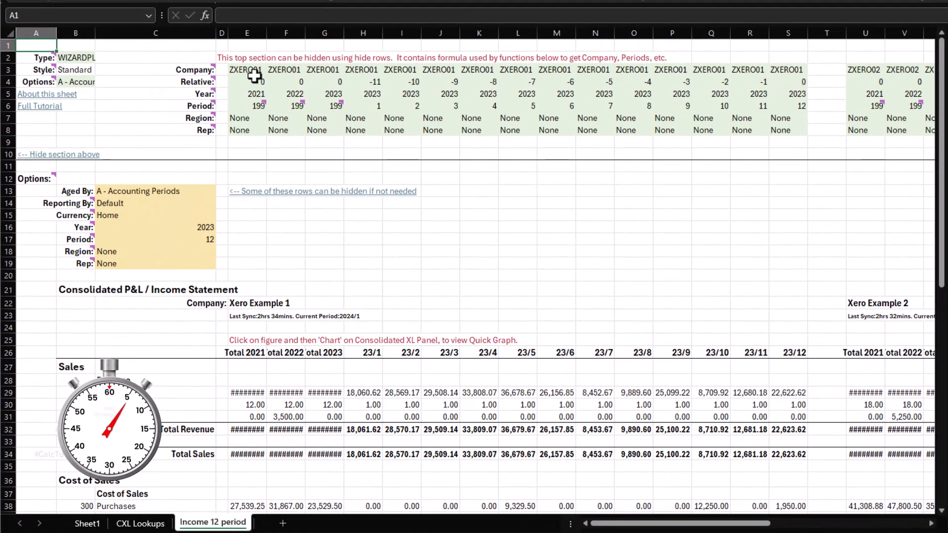
# Widen columns E to G to fit the yearly total figures.
pyautogui.moveTo(246, 32); pyautogui.dragTo(343, 29)
pyautogui.click(460, 275)
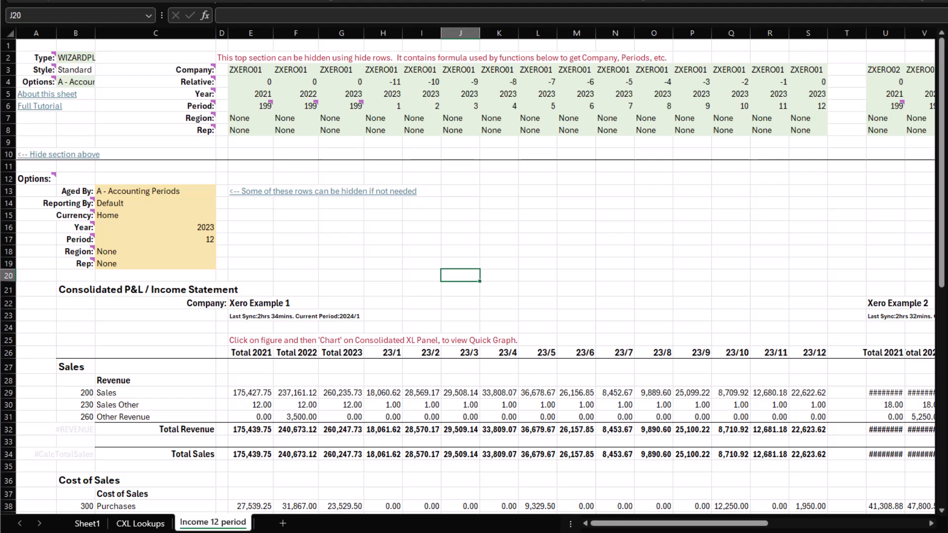
# Filter the income statement by the first named rep in C19, and reset the Rep option to None.
pyautogui.click(210, 265)
pyautogui.click(222, 264)
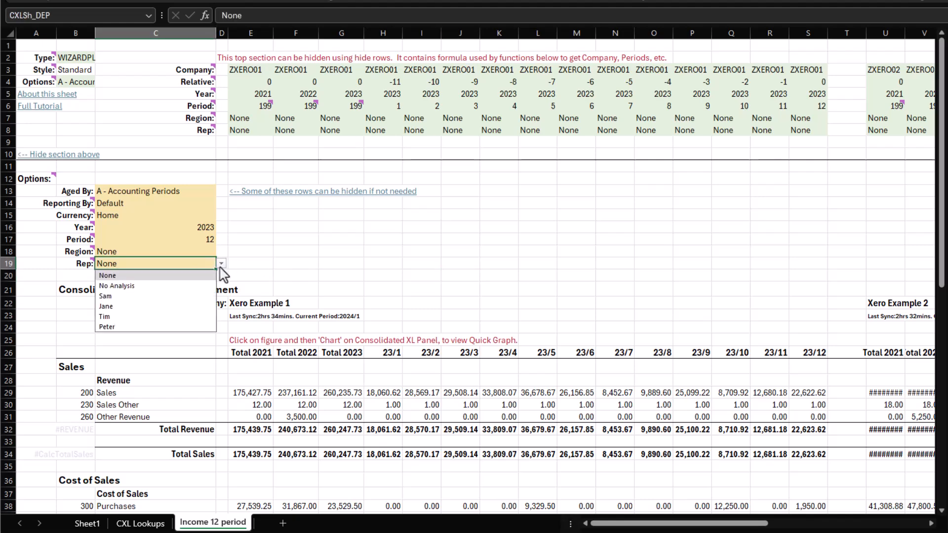
pyautogui.click(193, 296)
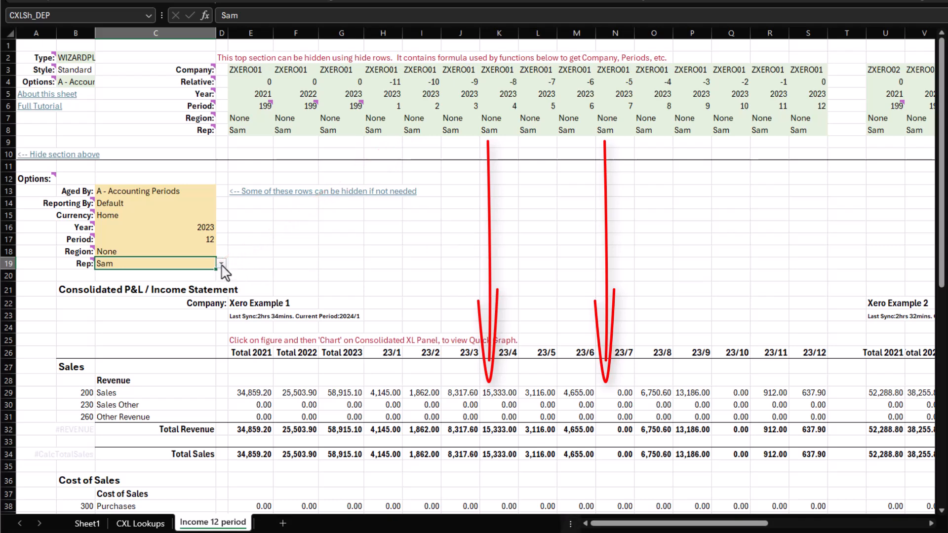
pyautogui.click(222, 264)
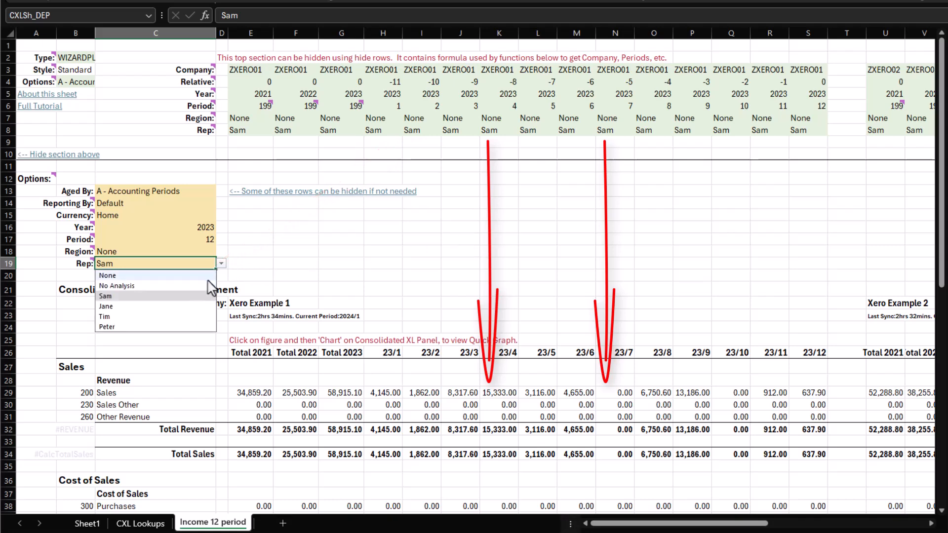
pyautogui.click(208, 275)
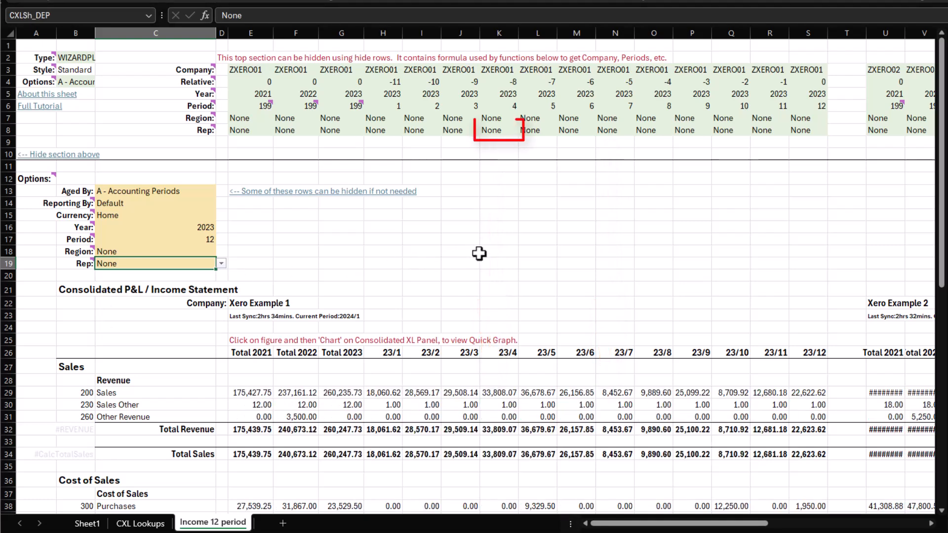
# Override the rep in K8 with the third named rep, and restore K8 by filling the formula across from J8.
pyautogui.click(510, 131)
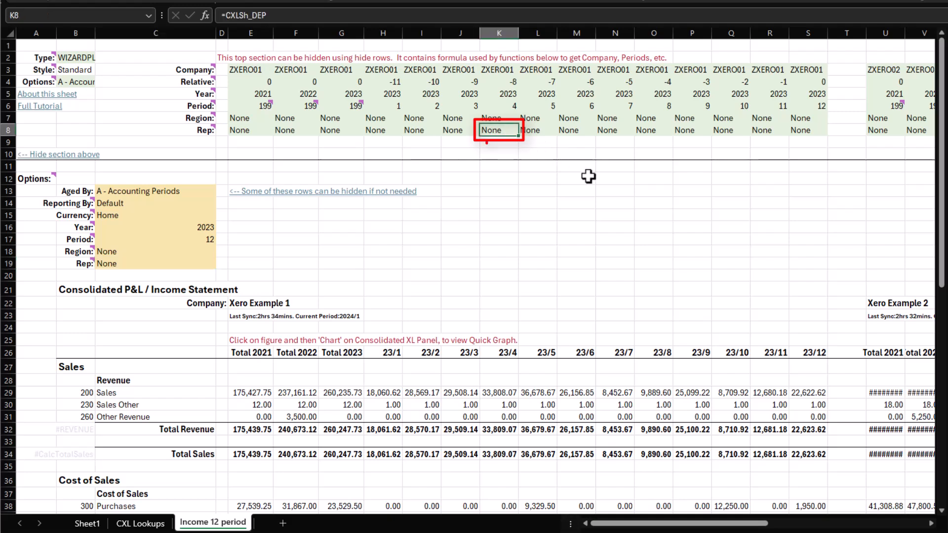
pyautogui.write('Tim')
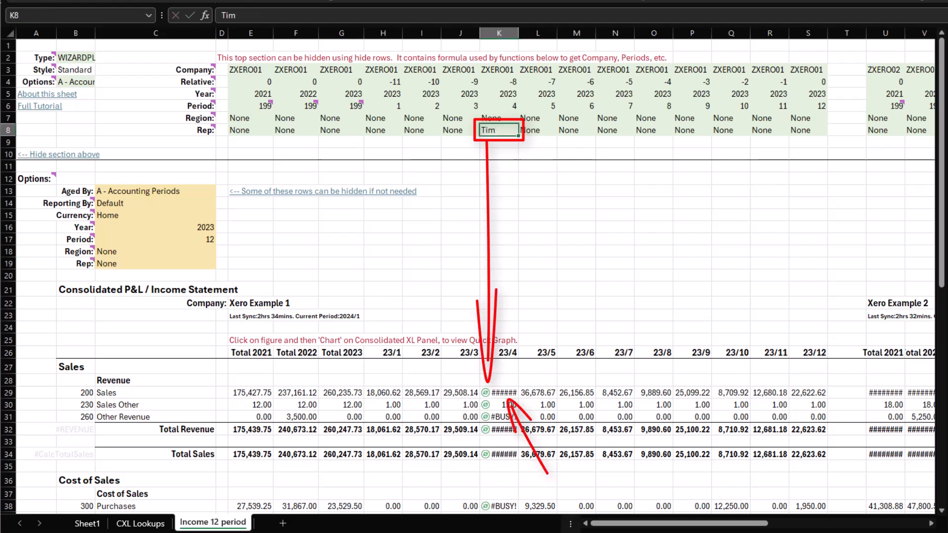
pyautogui.press('Tab')
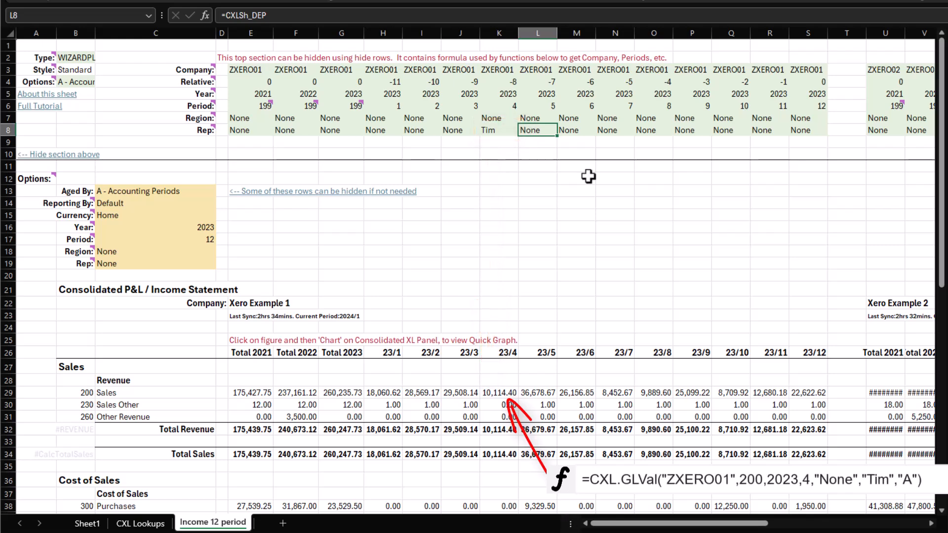
pyautogui.click(462, 131)
pyautogui.moveTo(480, 135); pyautogui.dragTo(511, 136)
pyautogui.click(538, 214)
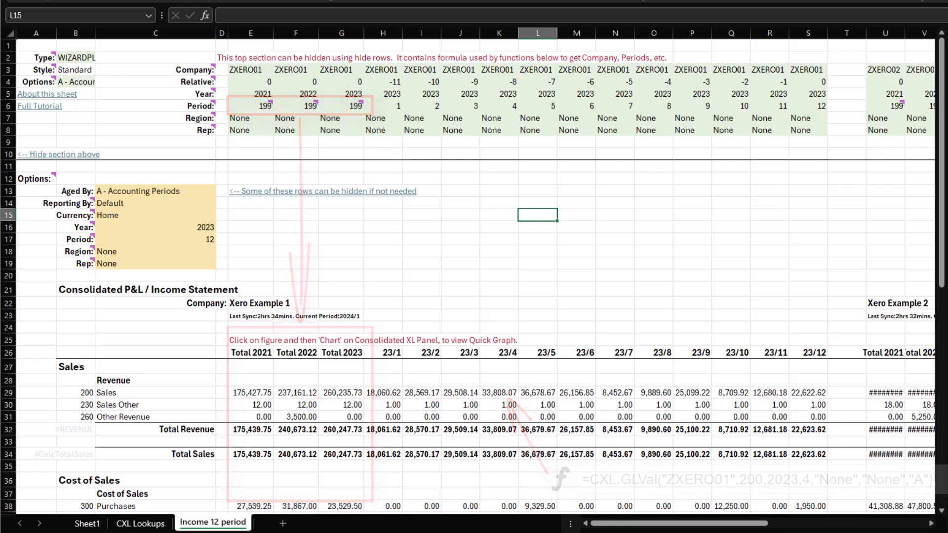
# Switch the Aged By option in C13 to W - Weeks, and return it to A - Accounting Periods.
pyautogui.click(200, 192)
pyautogui.click(221, 191)
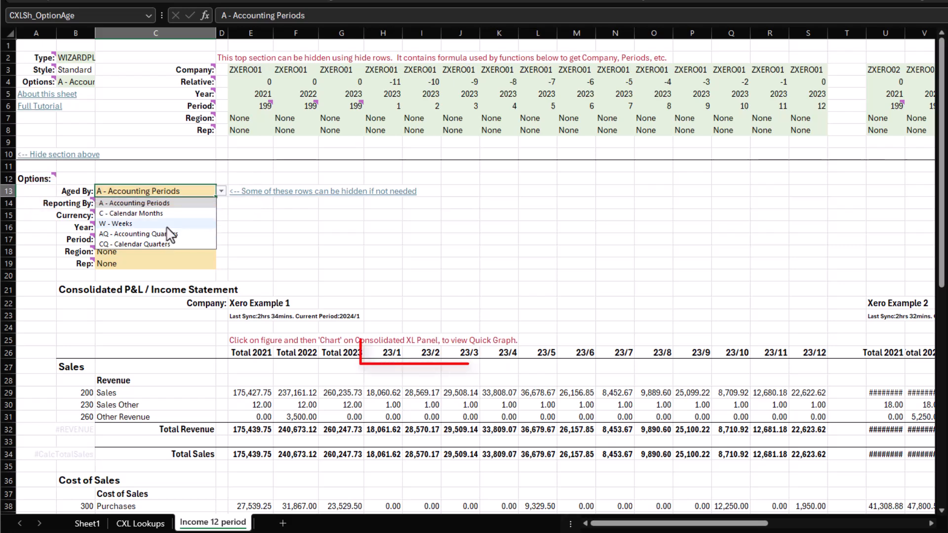
pyautogui.click(148, 224)
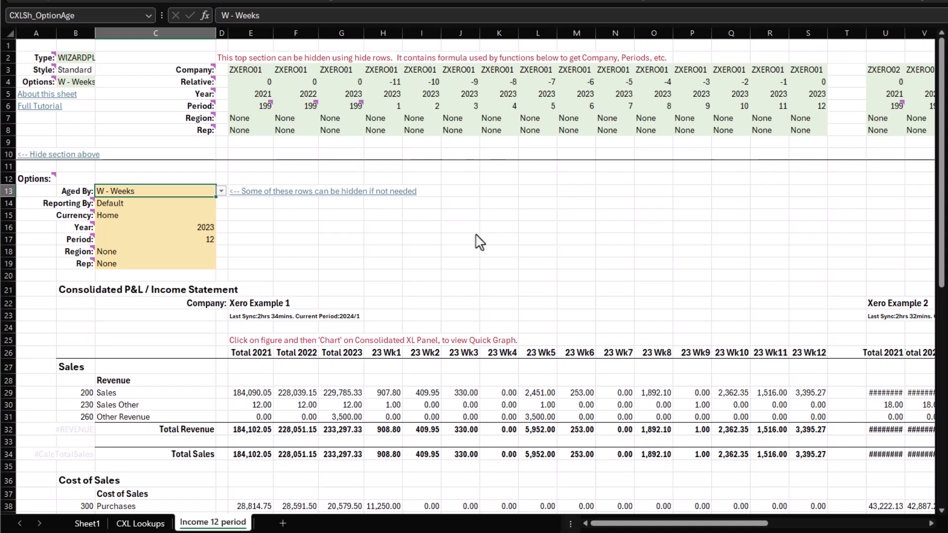
pyautogui.click(221, 191)
pyautogui.click(189, 204)
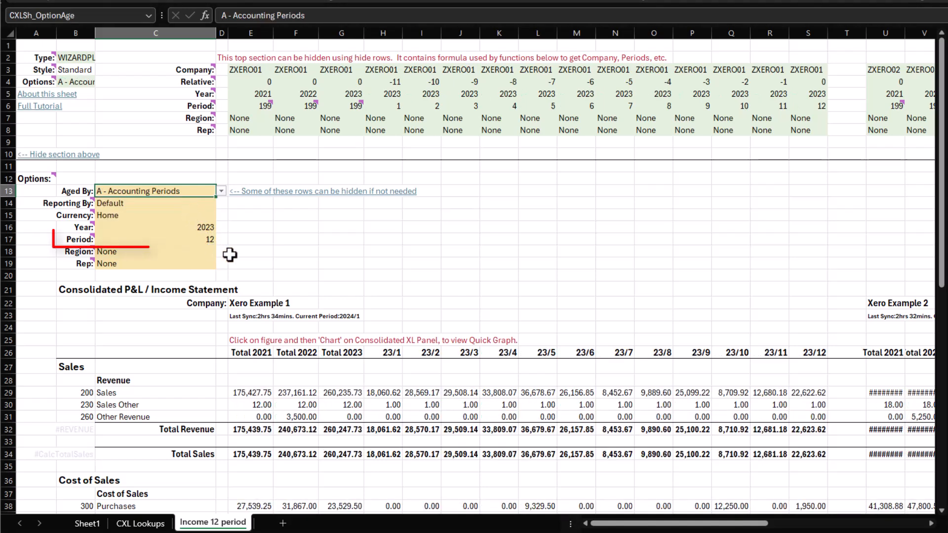
# Set the report's Period option in C17 to 4.
pyautogui.click(207, 242)
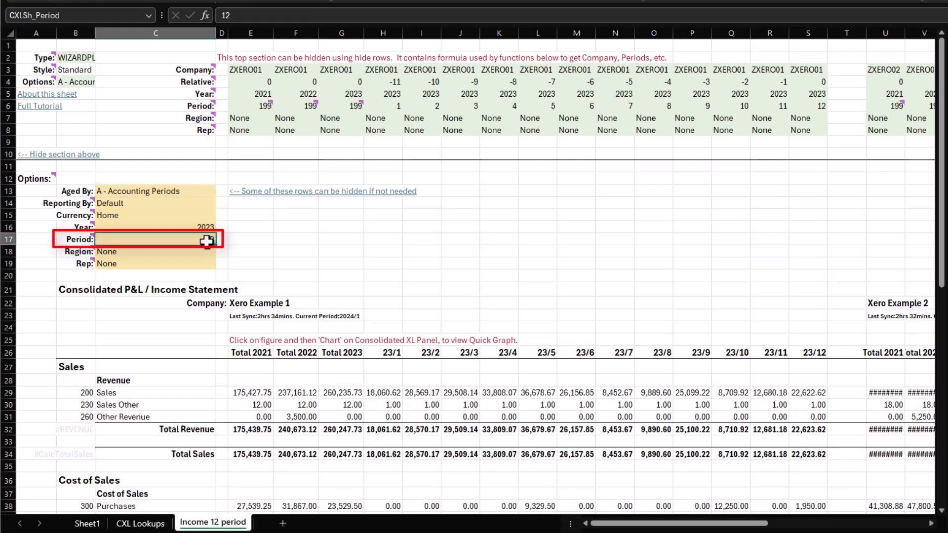
pyautogui.write('4')
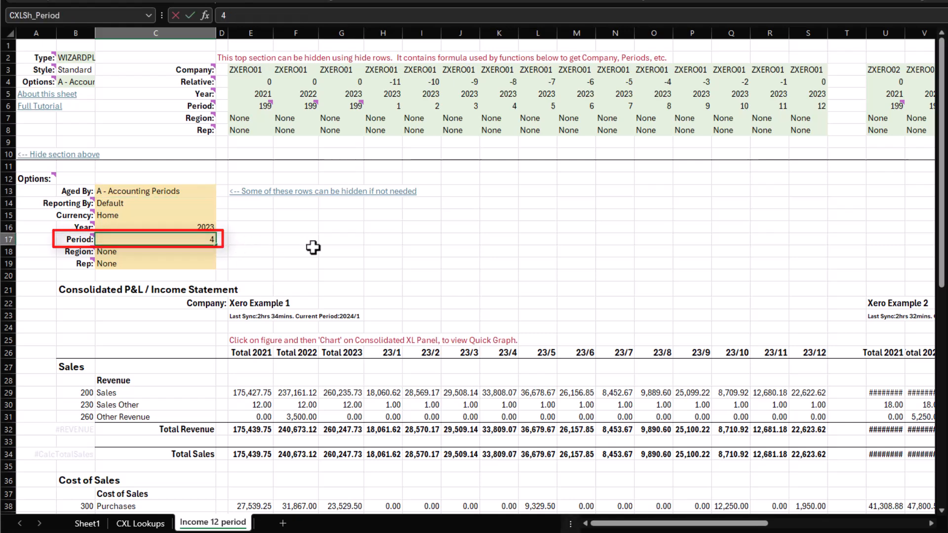
pyautogui.press('Tab')
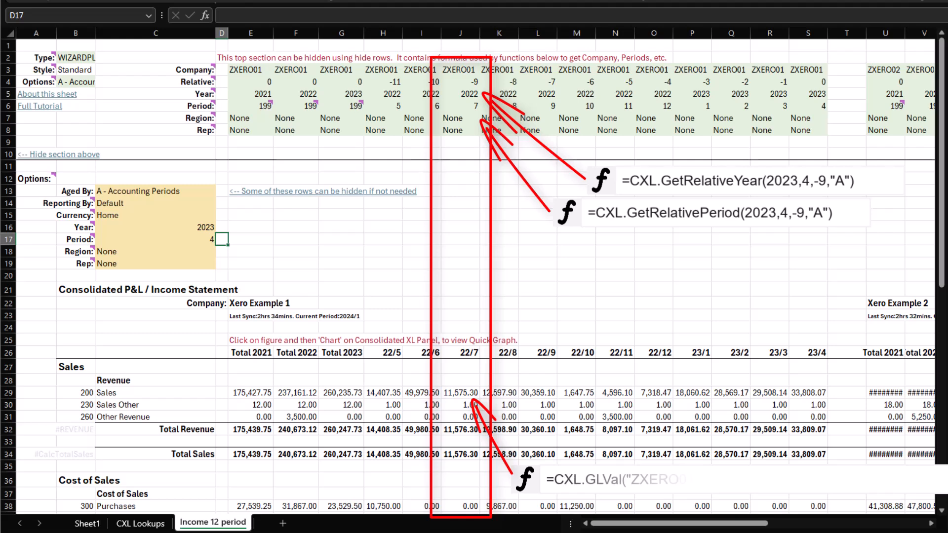
# Set the Aged By option in C13 to AQ - Accounting Quarters.
pyautogui.click(204, 193)
pyautogui.click(221, 191)
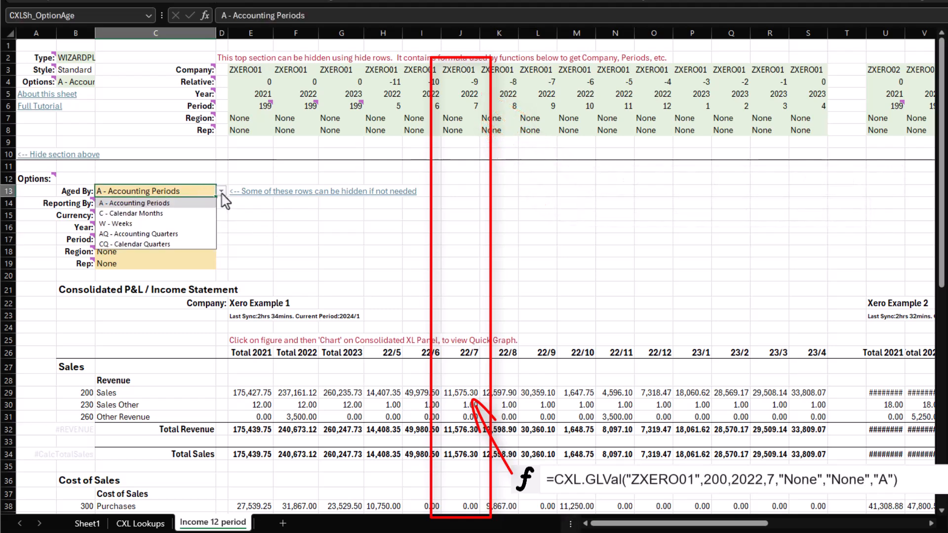
pyautogui.click(192, 234)
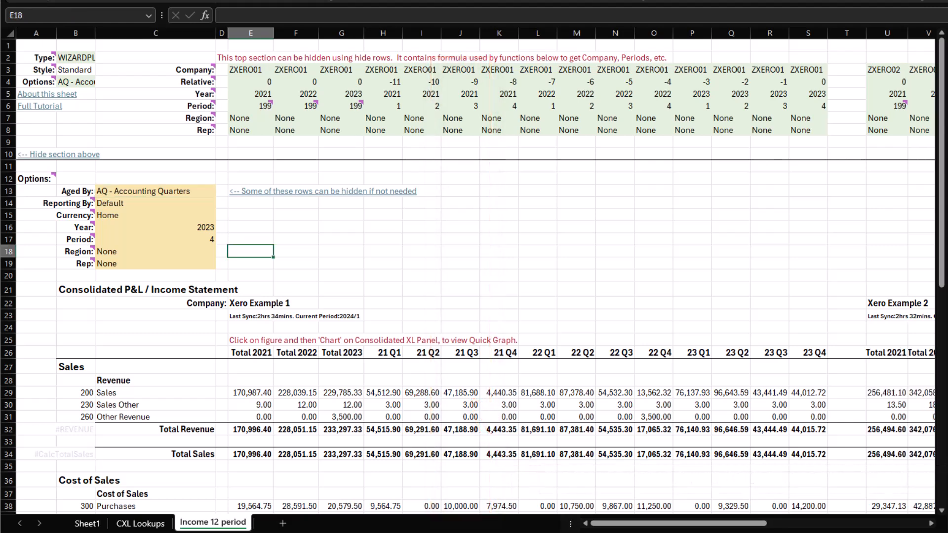
# Examine the quarterly income statement from Sales through Overheads to Net Profit for both companies.
pyautogui.scroll(-2, 474, 277)
pyautogui.scroll(-2, 474, 276)
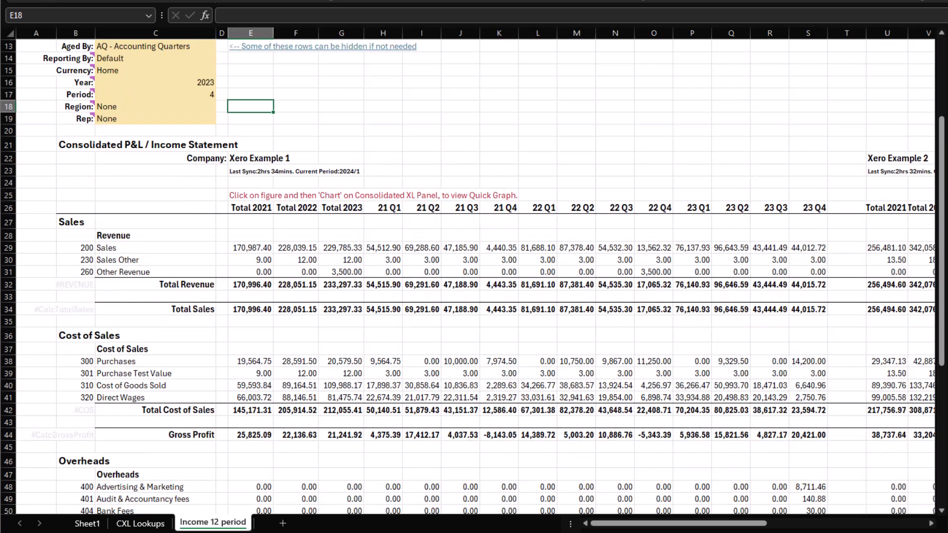
pyautogui.scroll(-3, 474, 277)
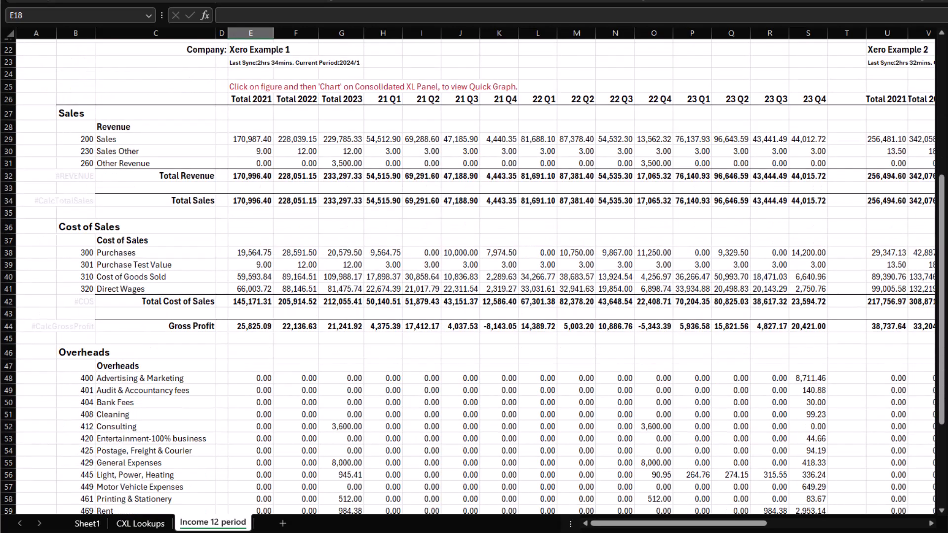
pyautogui.scroll(-4, 474, 277)
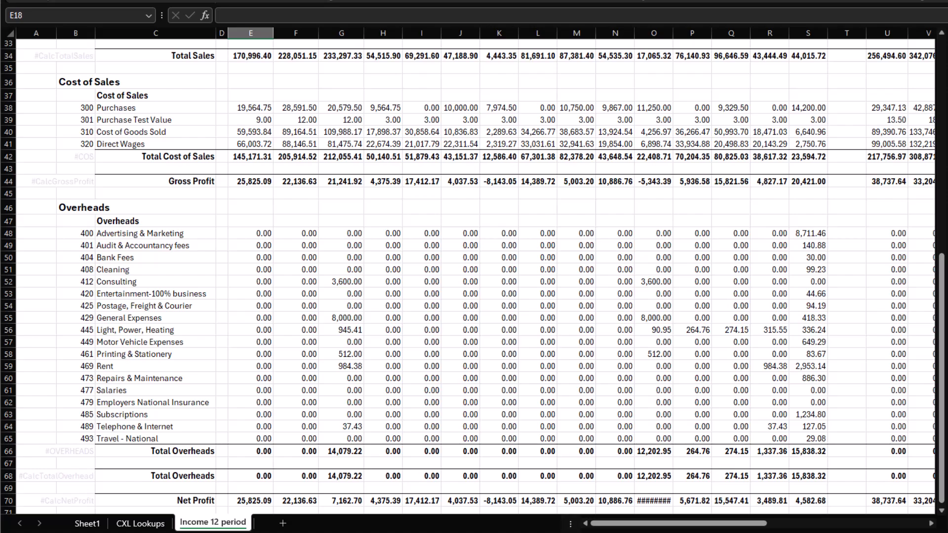
pyautogui.keyDown('ctrl'); pyautogui.scroll(-3, 474, 277); pyautogui.keyUp('ctrl')
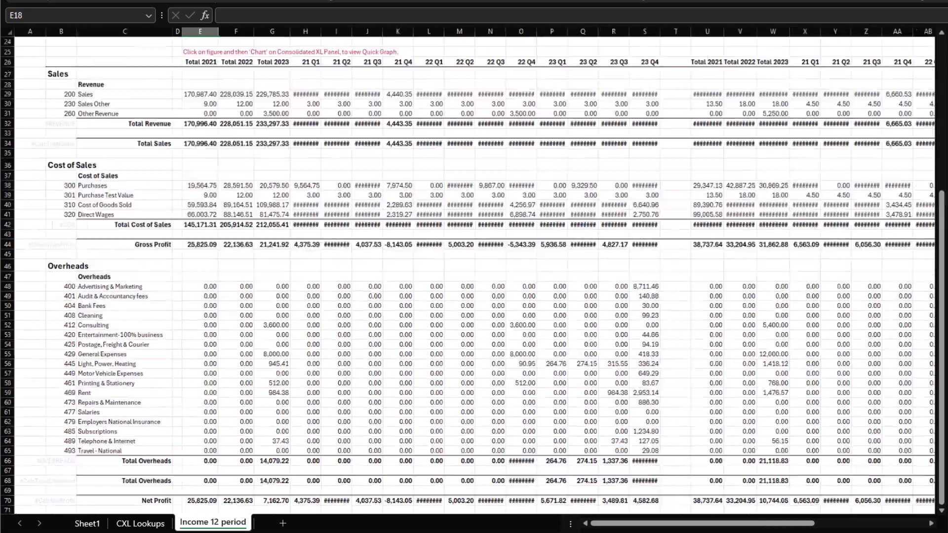